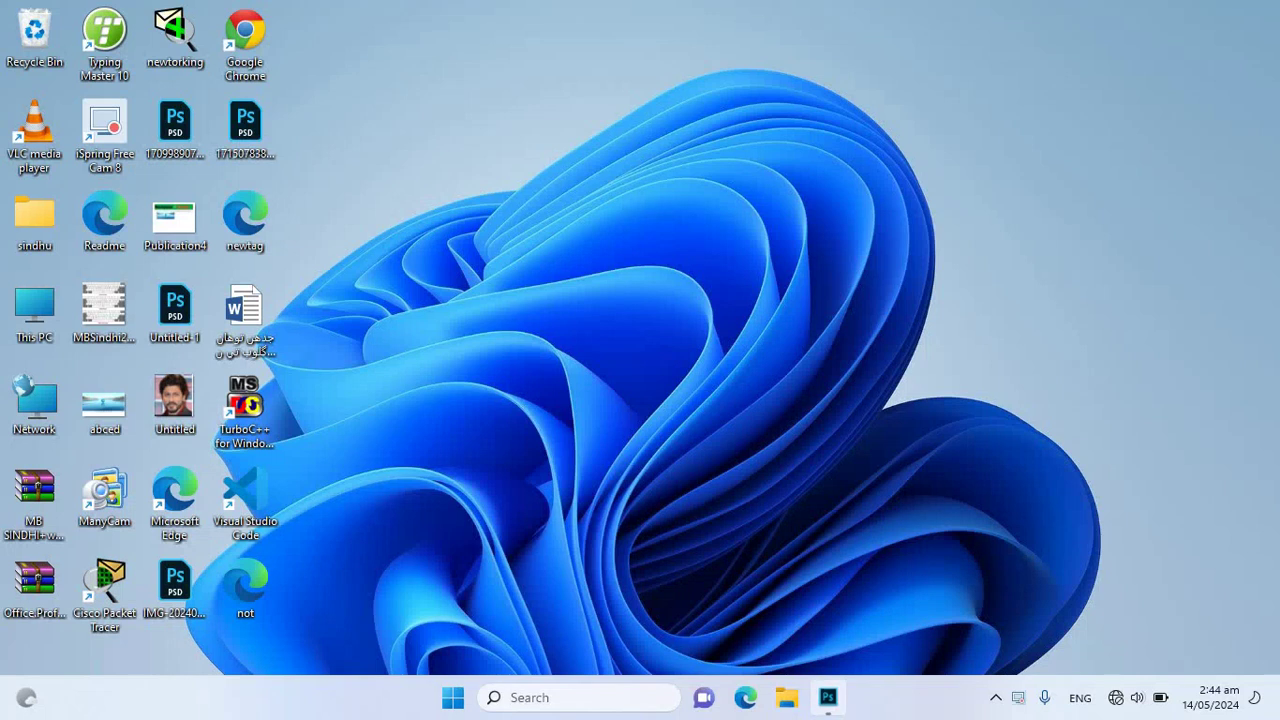
Save the portrait as a pattern named Untitled-Recovered.jpg and return to the Untitled-1.psd banner
{"action": "left_click", "coordinate": [93, 14]}
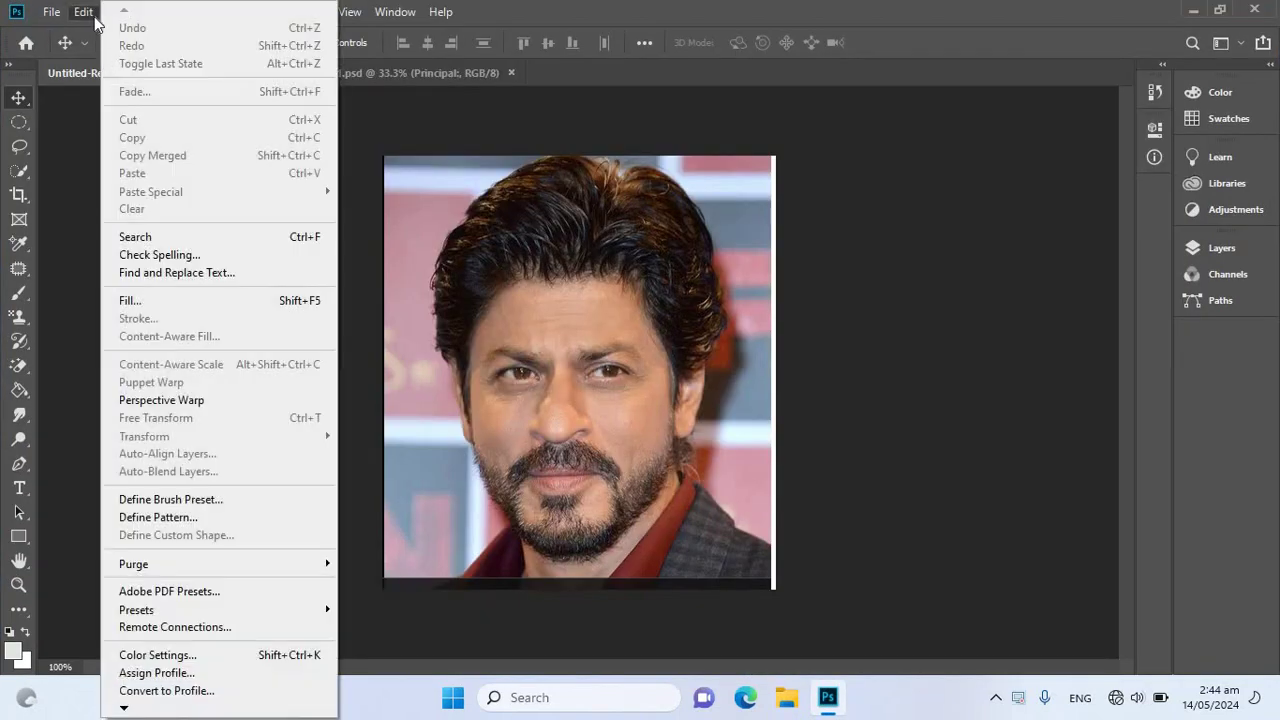
{"action": "left_click", "coordinate": [215, 520]}
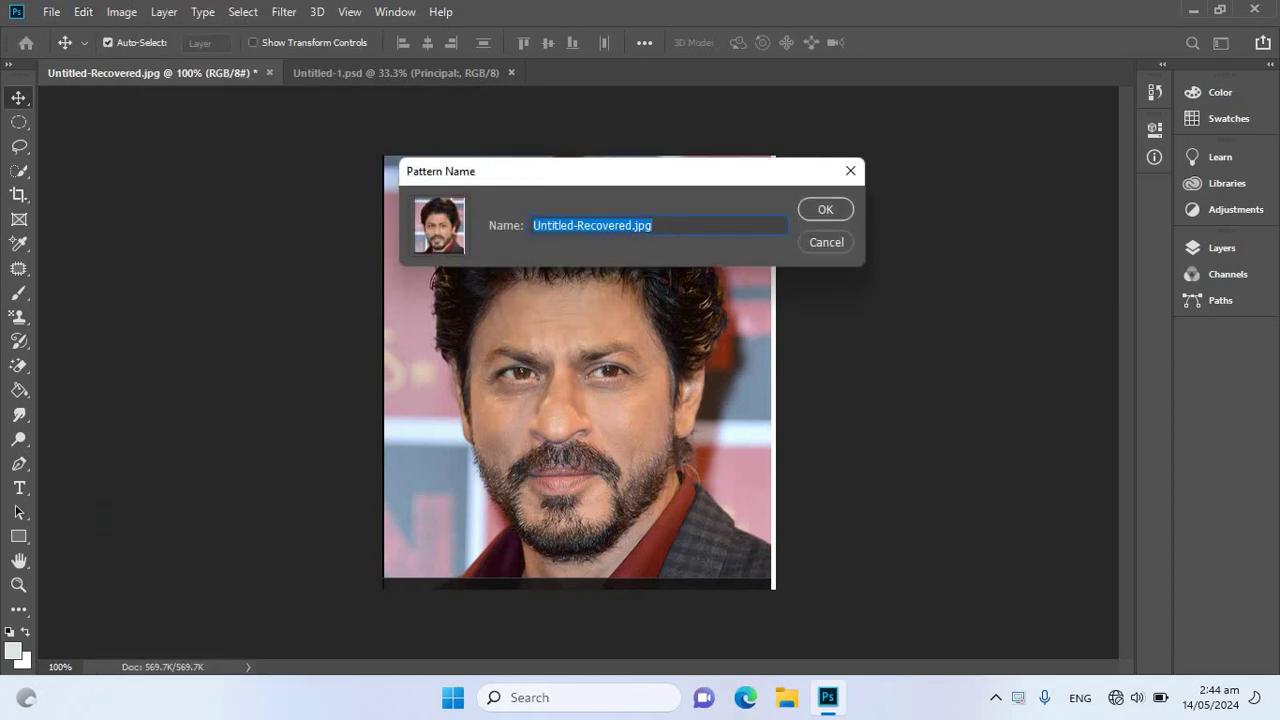
{"action": "left_click", "coordinate": [826, 212]}
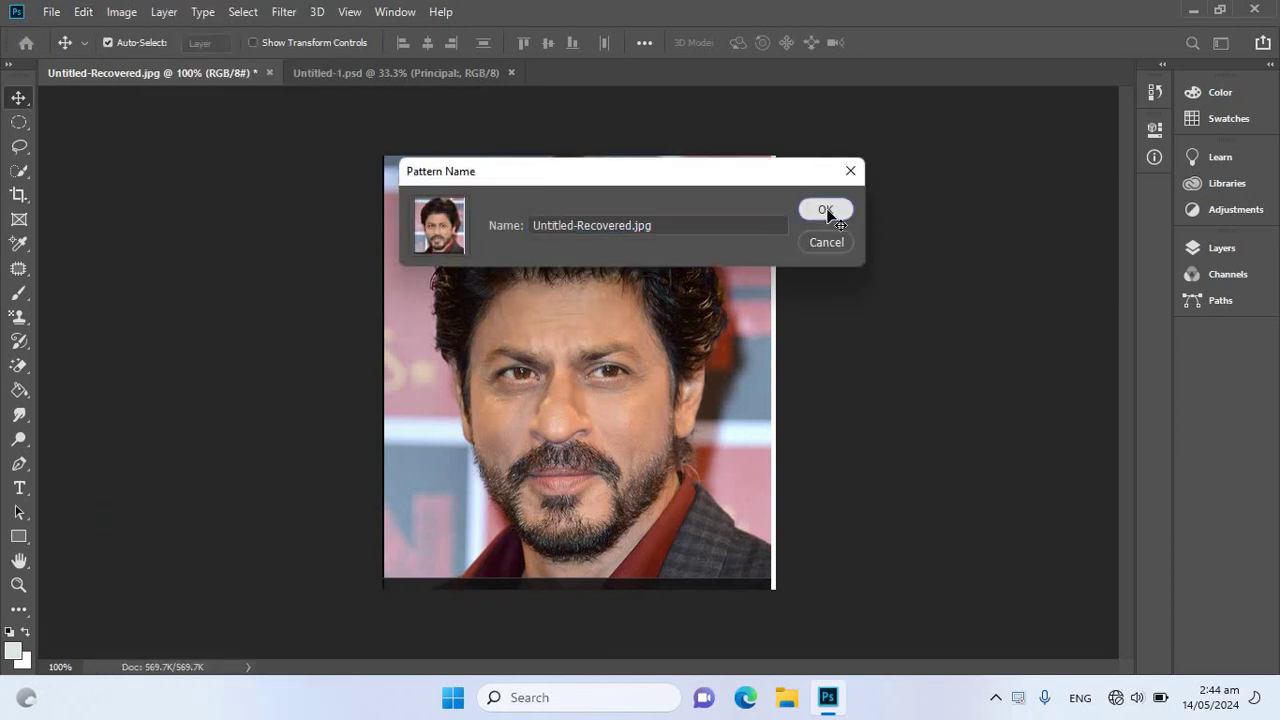
{"action": "left_click", "coordinate": [405, 73]}
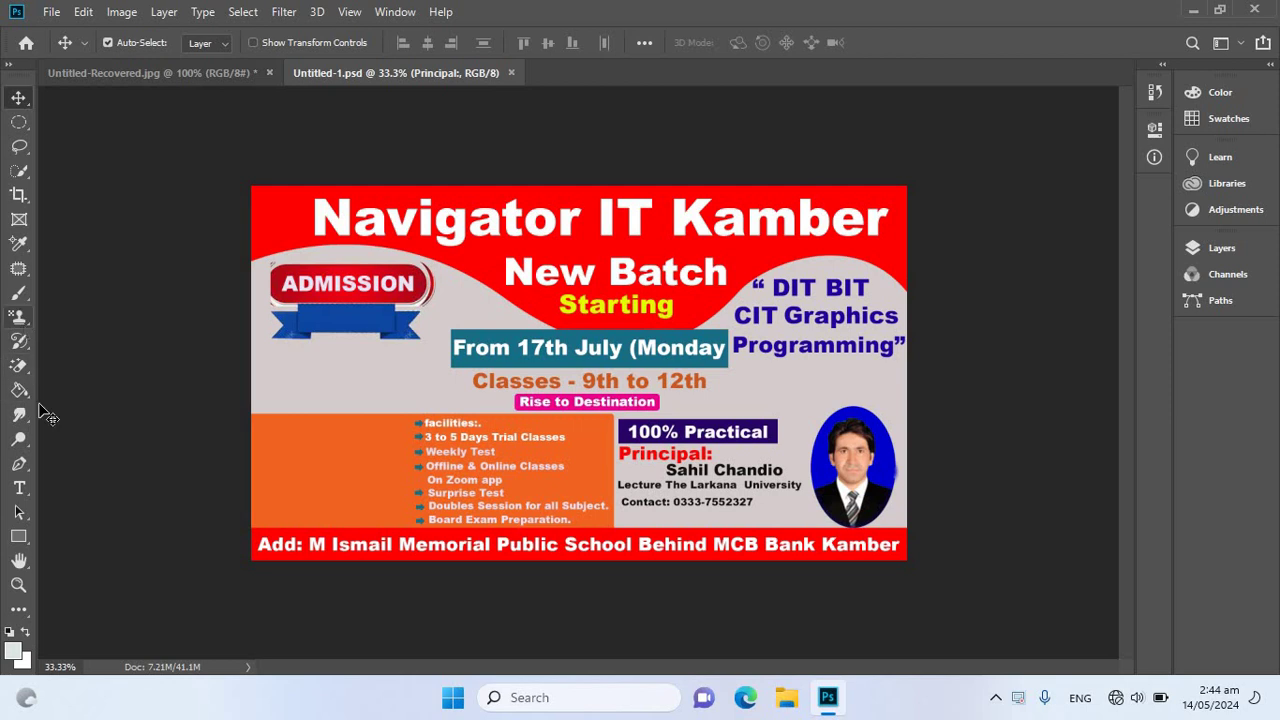
Select all of the Navigator IT Kamber headline text with the Type tool and commit
{"action": "left_click", "coordinate": [27, 487]}
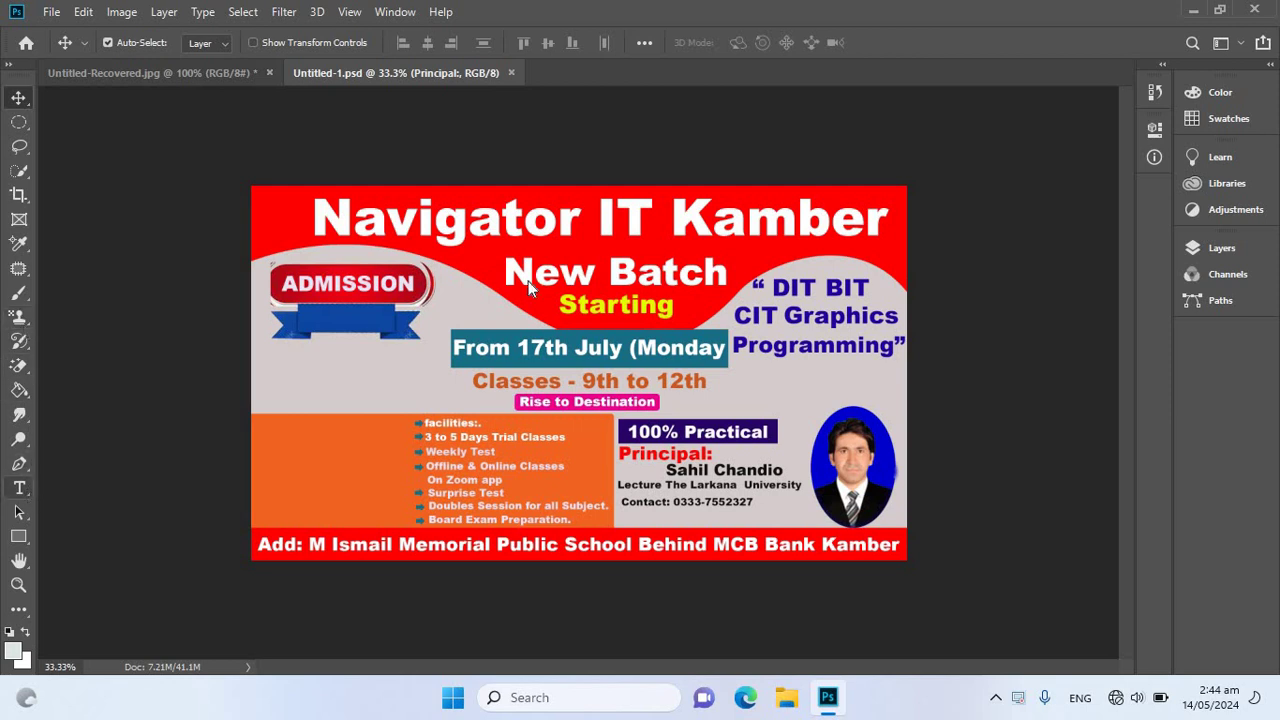
{"action": "left_click", "coordinate": [527, 207]}
{"action": "key", "text": "ctrl+a"}
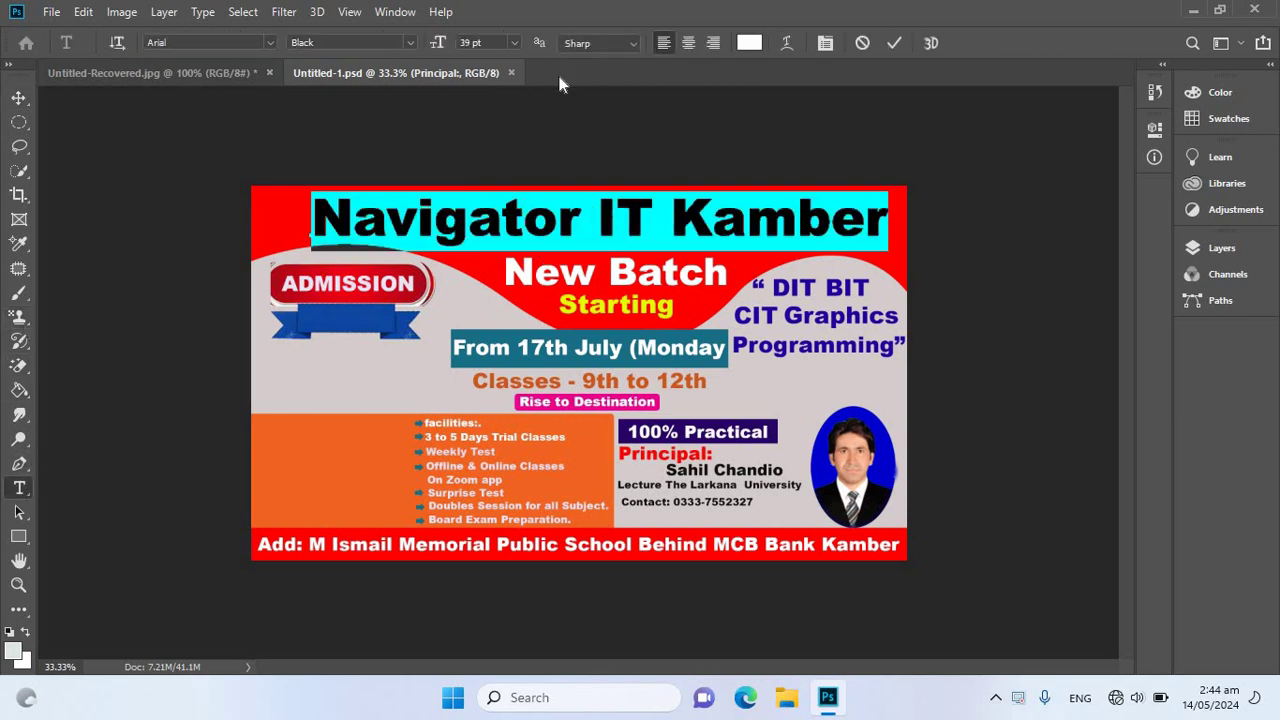
{"action": "left_click", "coordinate": [20, 98]}
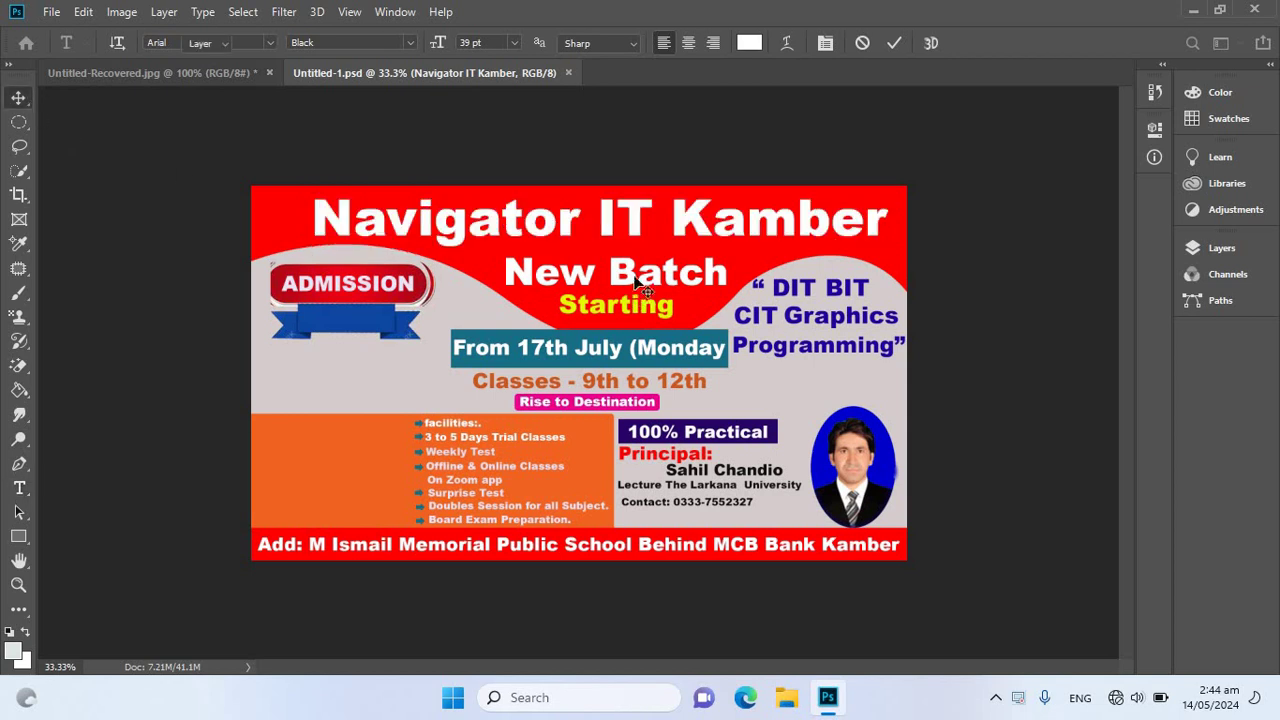
Select the Navigator IT Kamber layer and open its Layer Style dialog
{"action": "left_click", "coordinate": [1226, 250]}
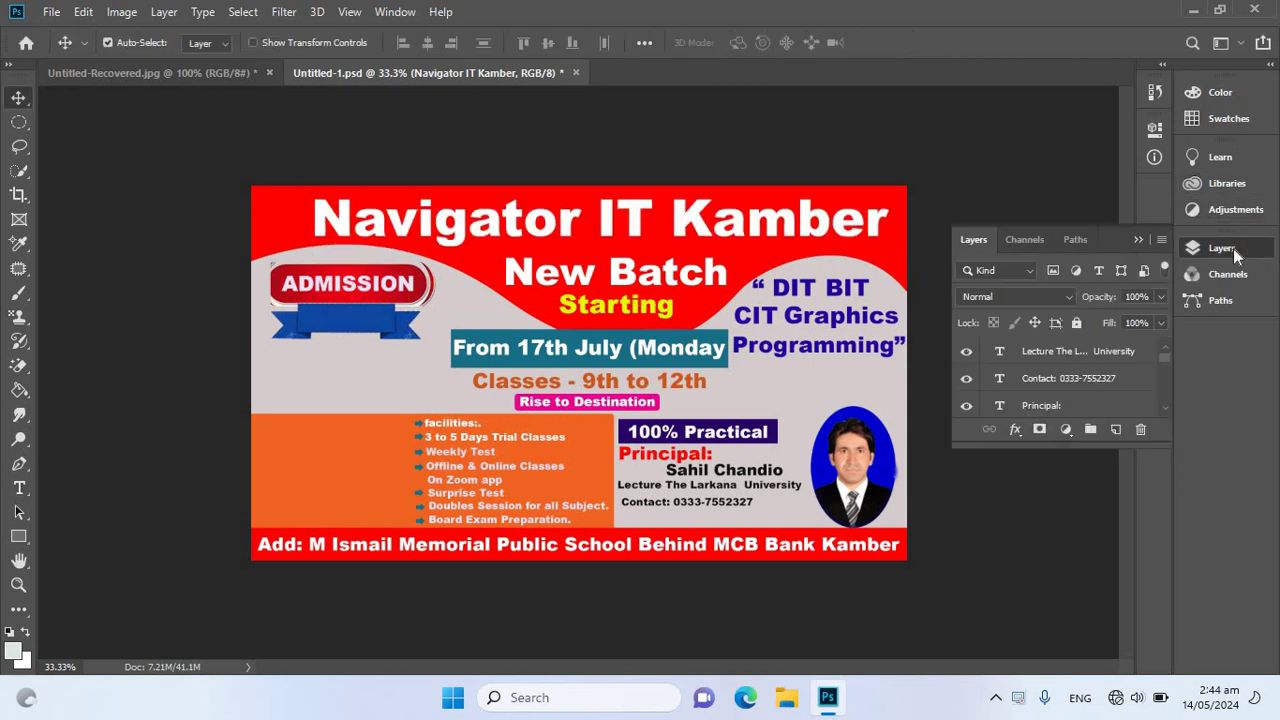
{"action": "right_click", "coordinate": [678, 205]}
{"action": "left_click", "coordinate": [710, 212]}
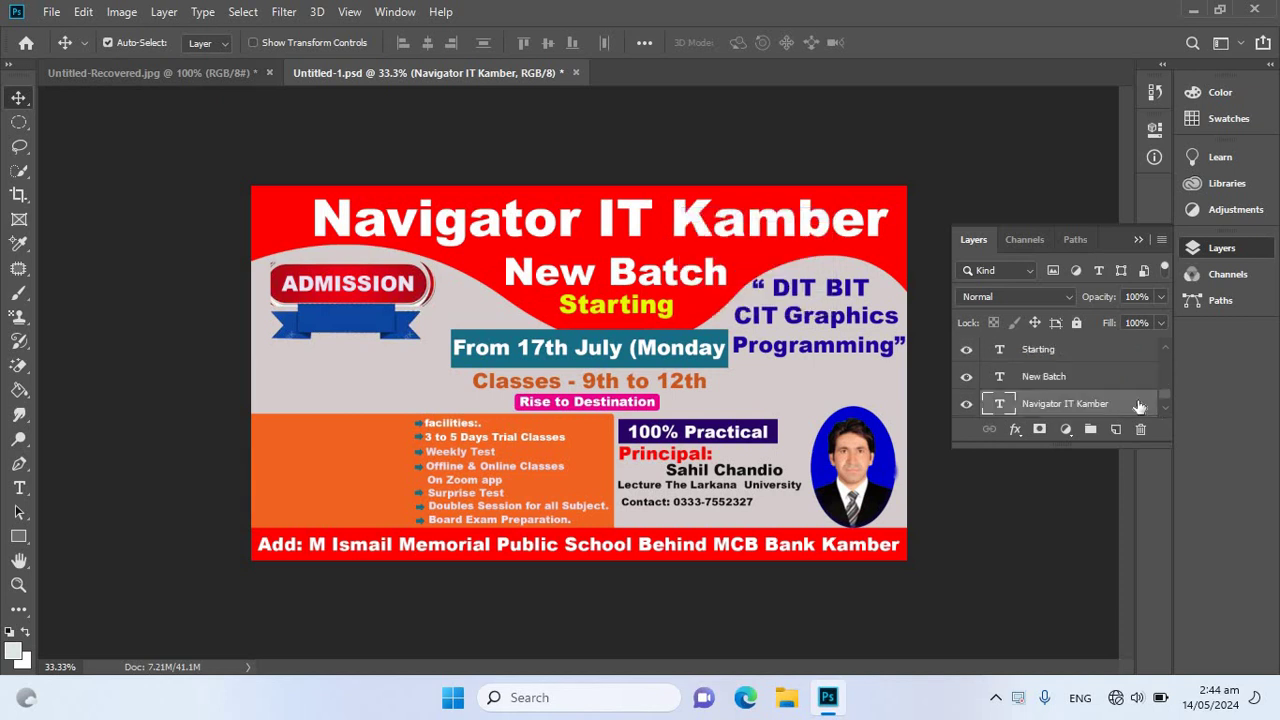
{"action": "double_click", "coordinate": [1139, 403]}
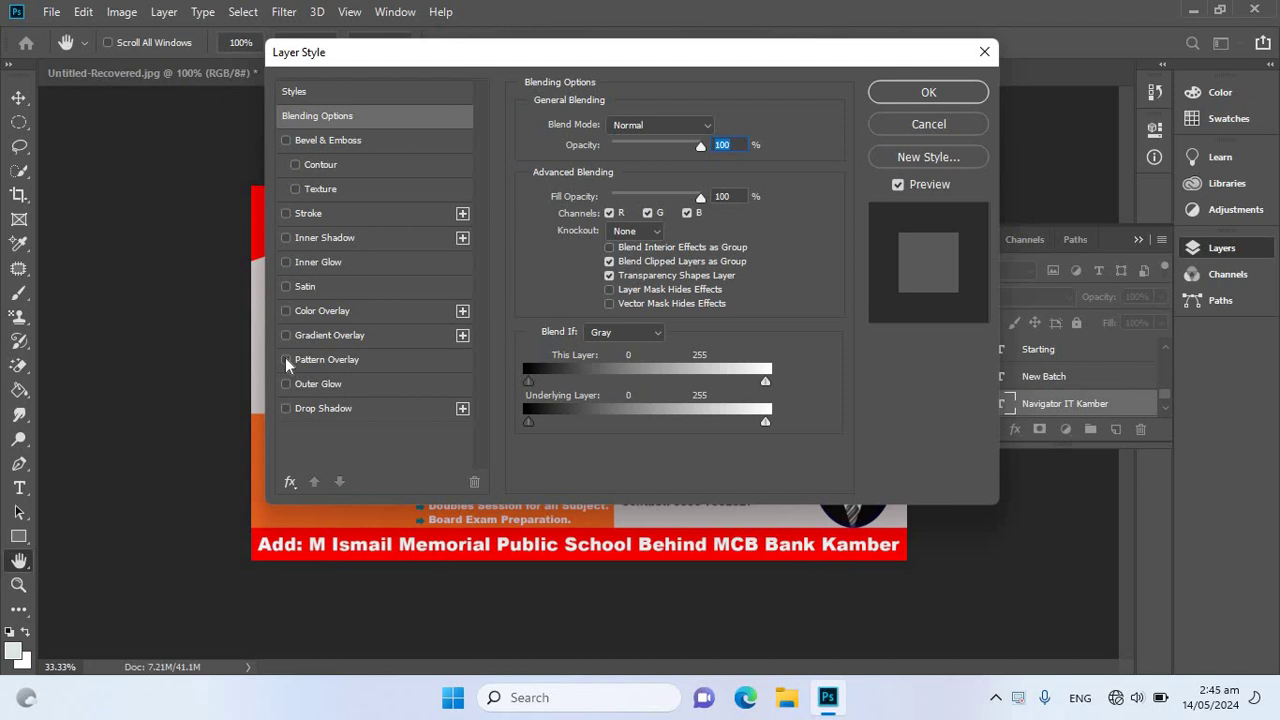
Add a Pattern Overlay to the headline using the new face pattern
{"action": "left_click", "coordinate": [287, 361]}
{"action": "left_click", "coordinate": [316, 361]}
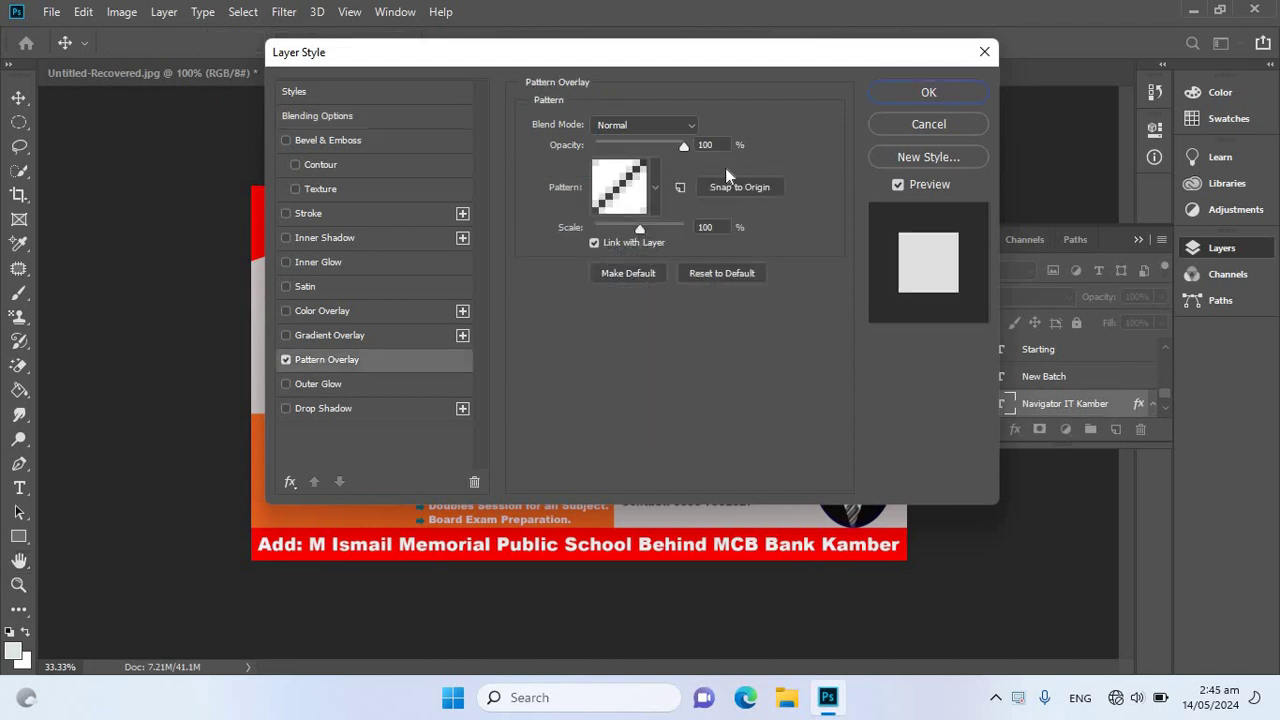
{"action": "left_click", "coordinate": [654, 190]}
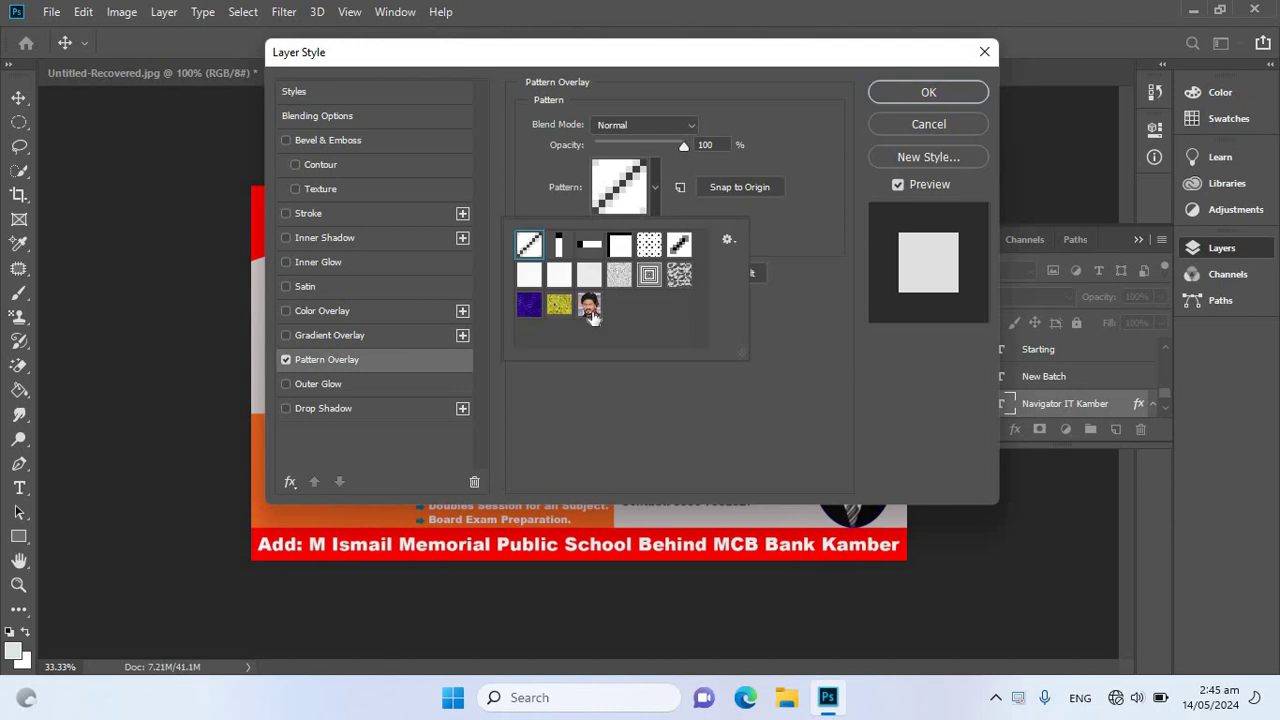
{"action": "left_click", "coordinate": [590, 307]}
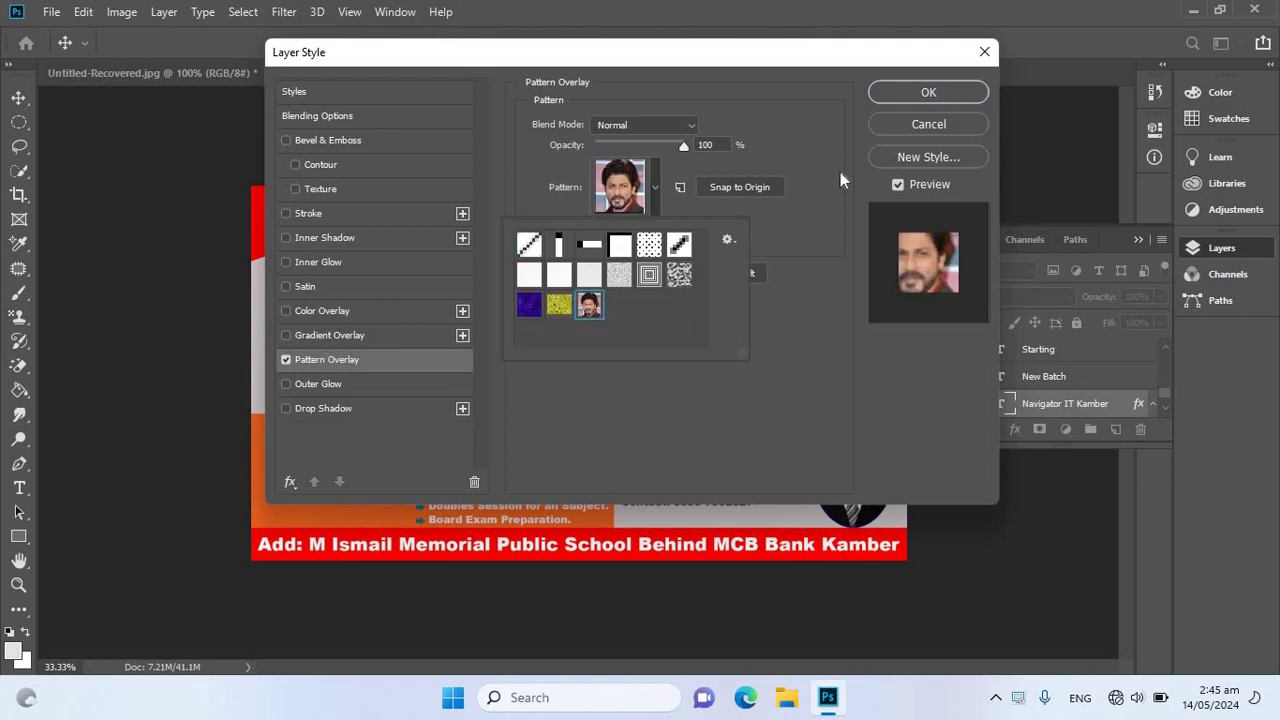
{"action": "left_click", "coordinate": [837, 132]}
{"action": "left_click", "coordinate": [928, 93]}
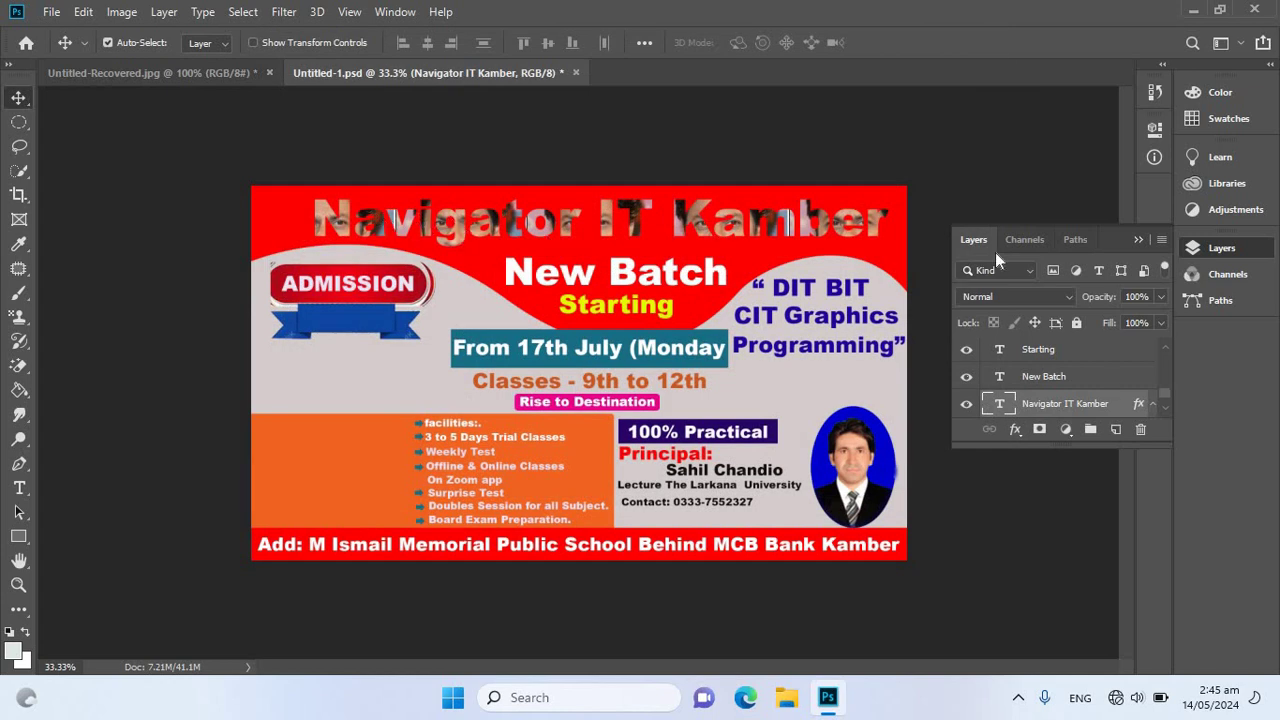
Reopen the headline's layer style and adjust its Fill Opacity, ending at 91%
{"action": "double_click", "coordinate": [1122, 403]}
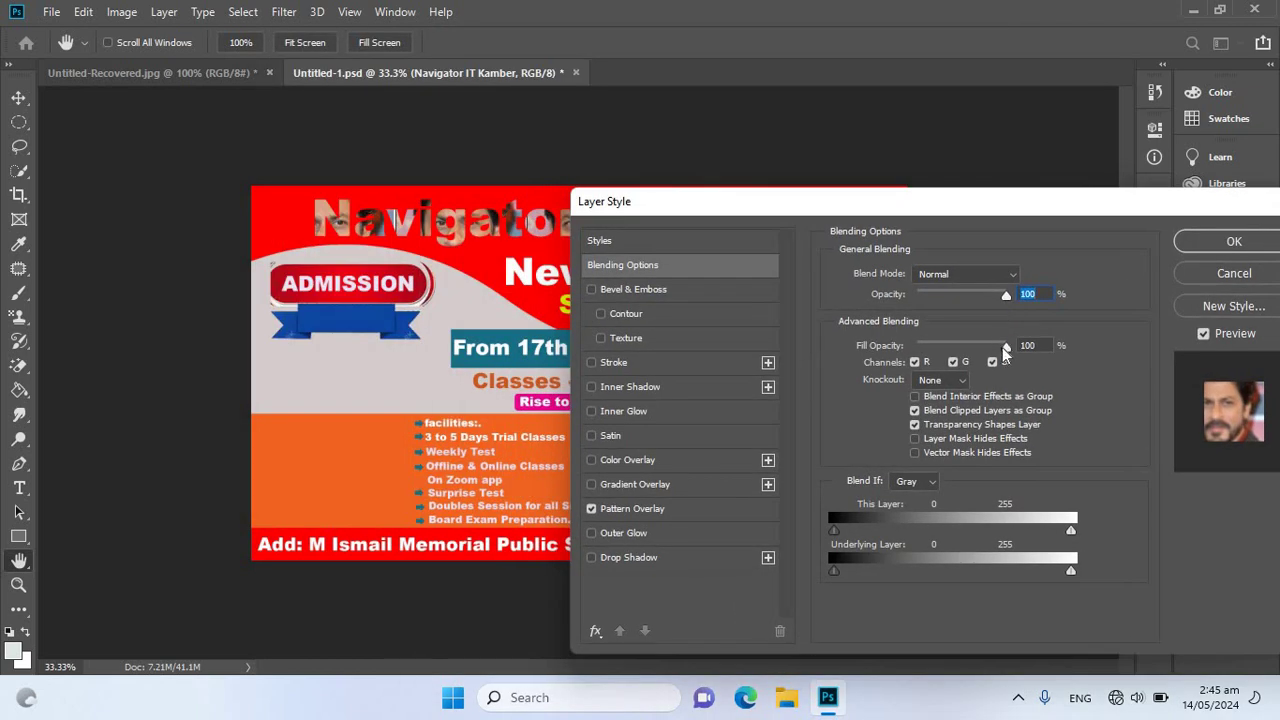
{"action": "mouse_move", "coordinate": [1004, 346]}
{"action": "left_mouse_down"}
{"action": "mouse_move", "coordinate": [958, 346]}
{"action": "mouse_move", "coordinate": [1006, 346]}
{"action": "left_mouse_up"}
{"action": "left_click_drag", "start_coordinate": [1004, 294], "coordinate": [959, 294]}
{"action": "type", "text": "100"}
{"action": "mouse_move", "coordinate": [1006, 348]}
{"action": "left_mouse_down"}
{"action": "mouse_move", "coordinate": [932, 352]}
{"action": "mouse_move", "coordinate": [997, 350]}
{"action": "left_mouse_up"}
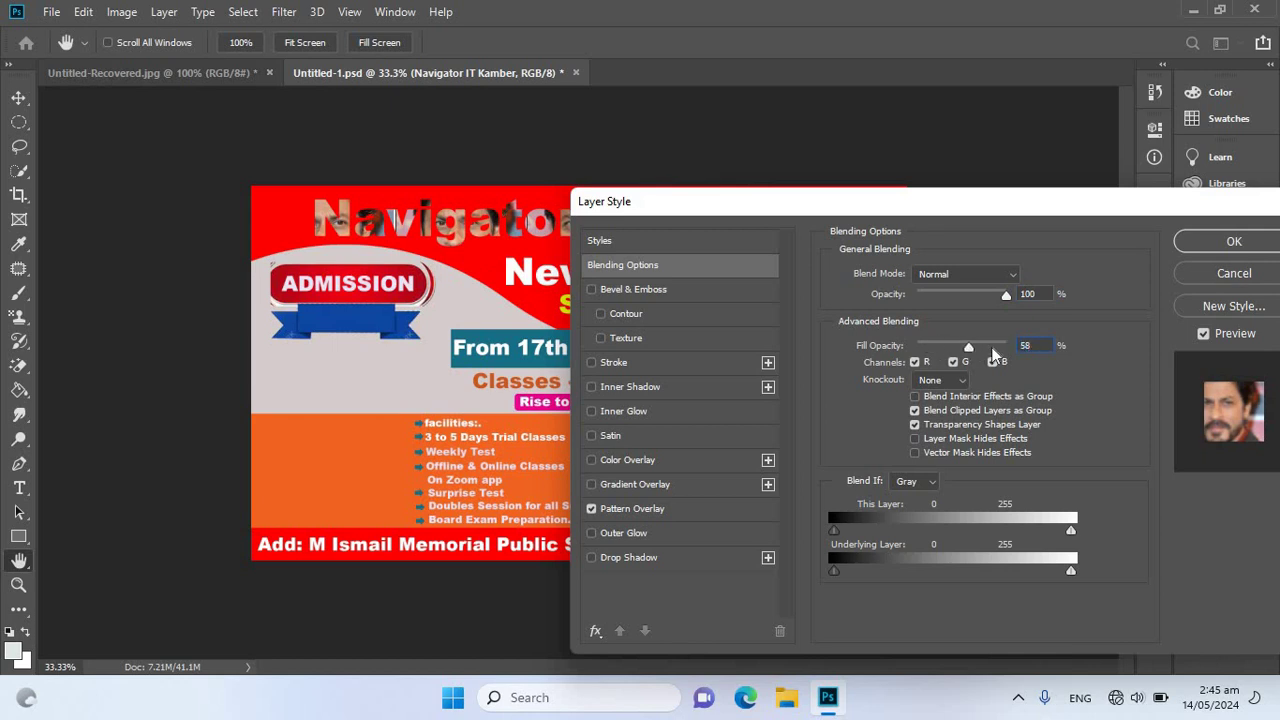
Shrink the face pattern's scale so it tiles densely, and apply the style
{"action": "left_click", "coordinate": [643, 510]}
{"action": "left_click_drag", "start_coordinate": [945, 374], "coordinate": [903, 373]}
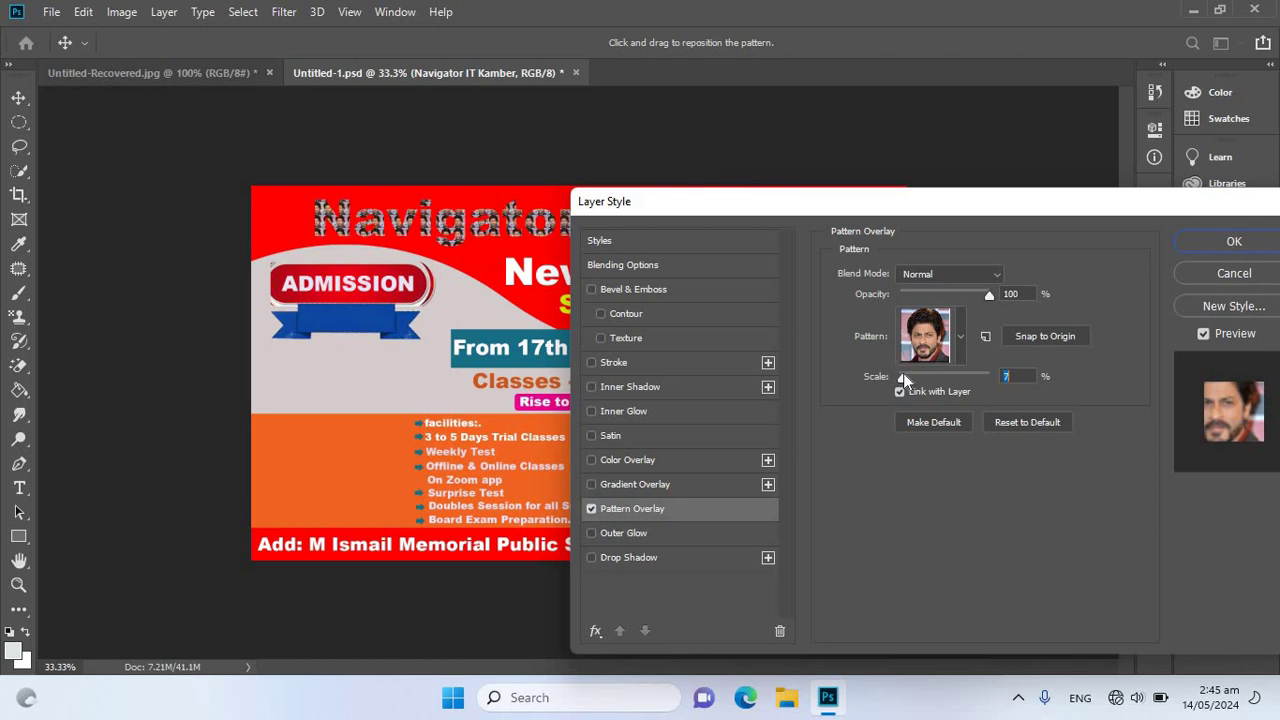
{"action": "left_click", "coordinate": [1226, 247]}
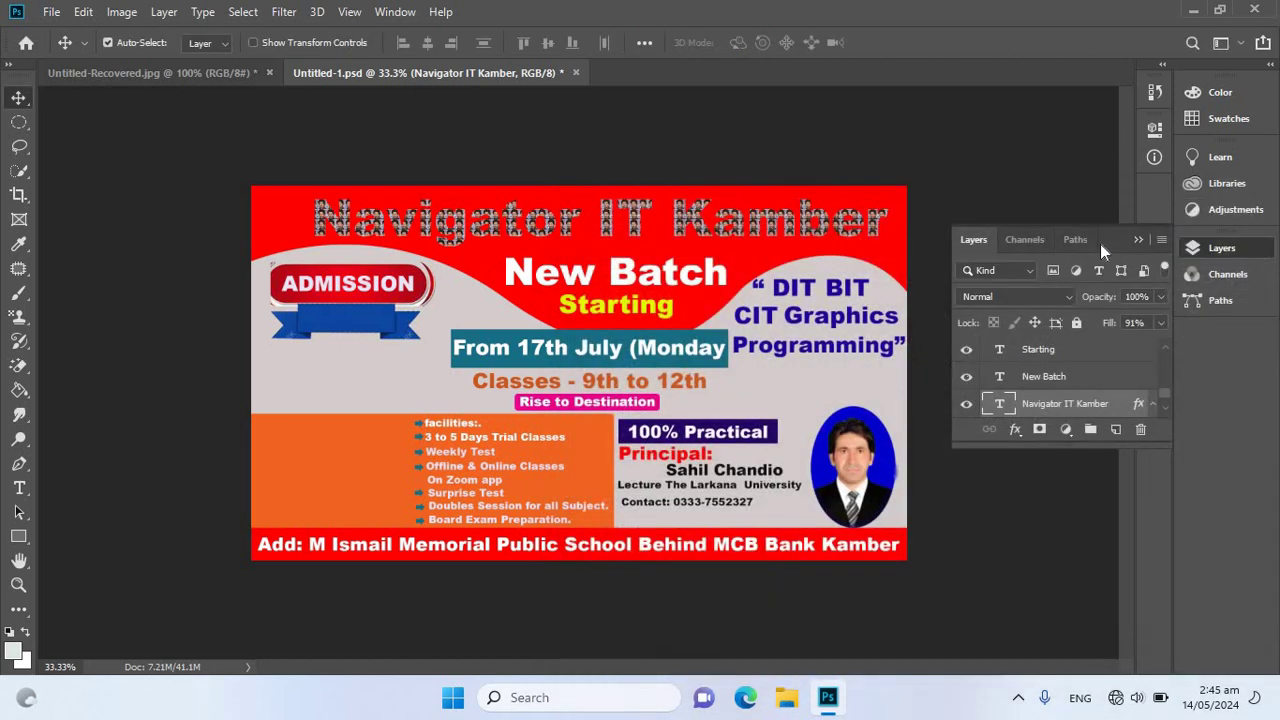
Zoom in closely on the headline's face tiles, then zoom out and pan across the banner
{"action": "key", "text": "ctrl+plus"}
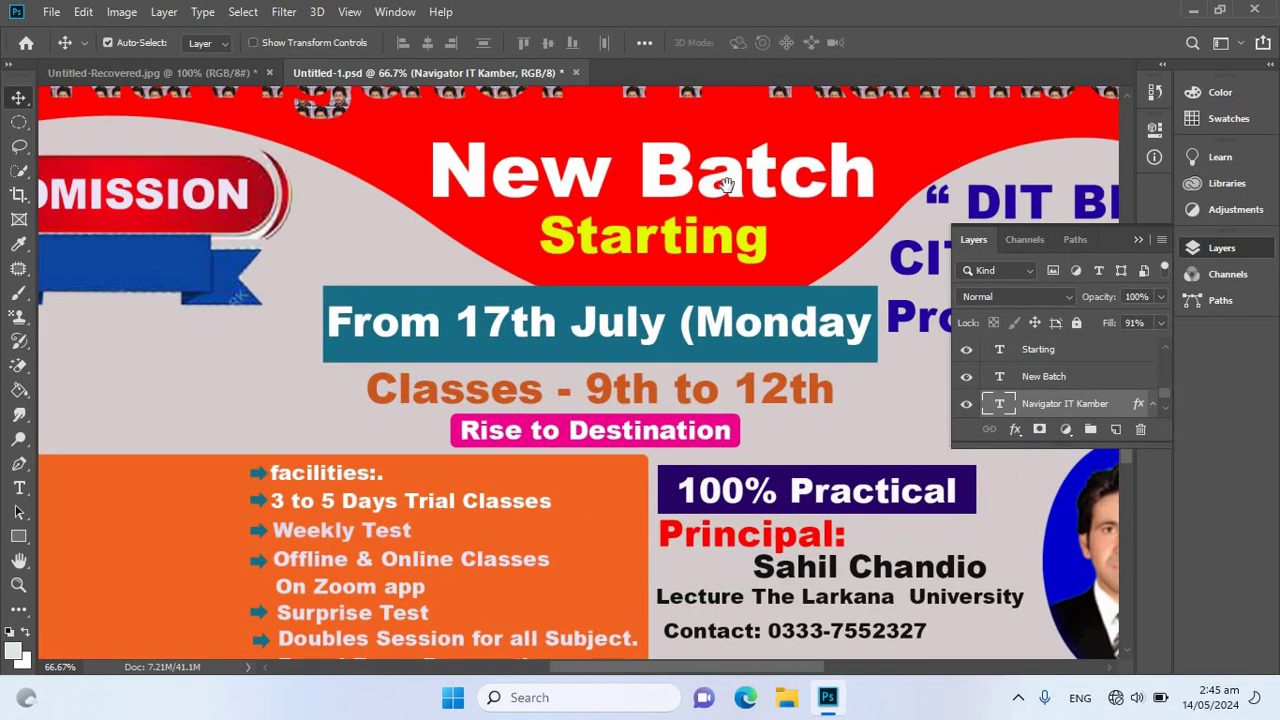
{"action": "key", "text": "ctrl+plus"}
{"action": "scroll", "coordinate": [735, 505], "scroll_direction": "up", "scroll_amount": 3}
{"action": "key", "text": "ctrl+plus"}
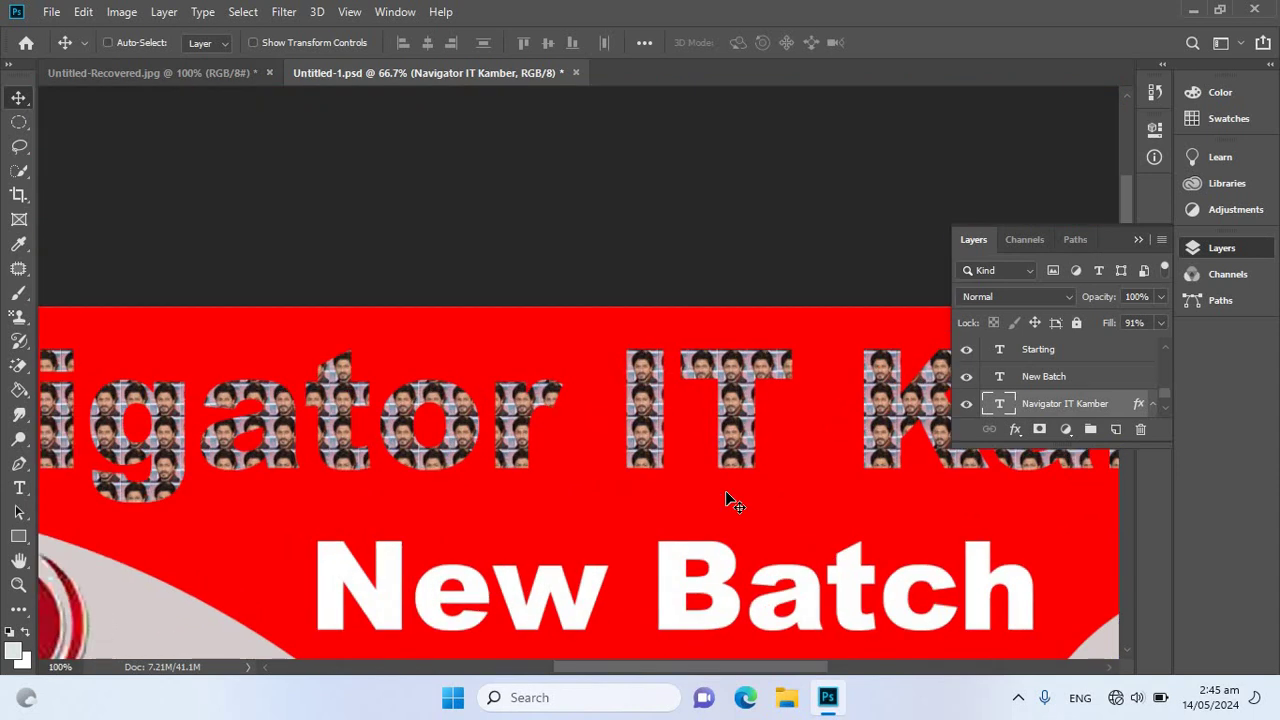
{"action": "key", "text": "ctrl+plus"}
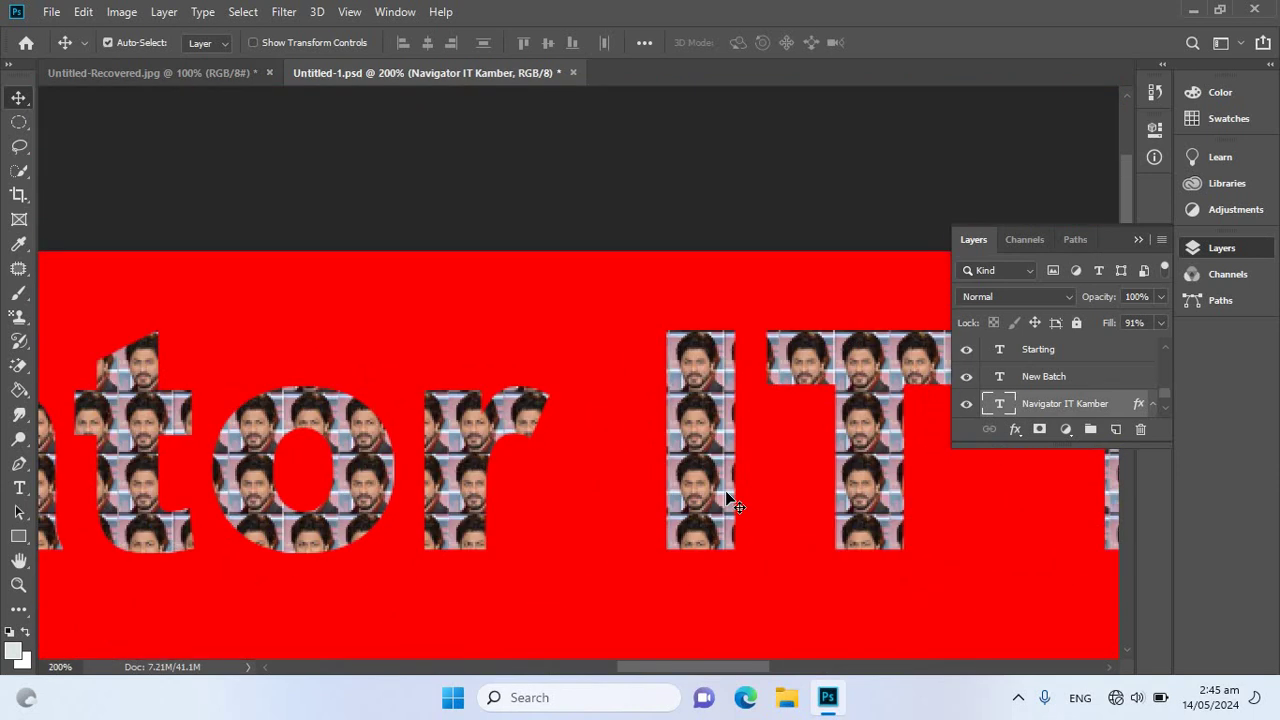
{"action": "key", "text": "ctrl+minus"}
{"action": "key", "text": "ctrl+minus"}
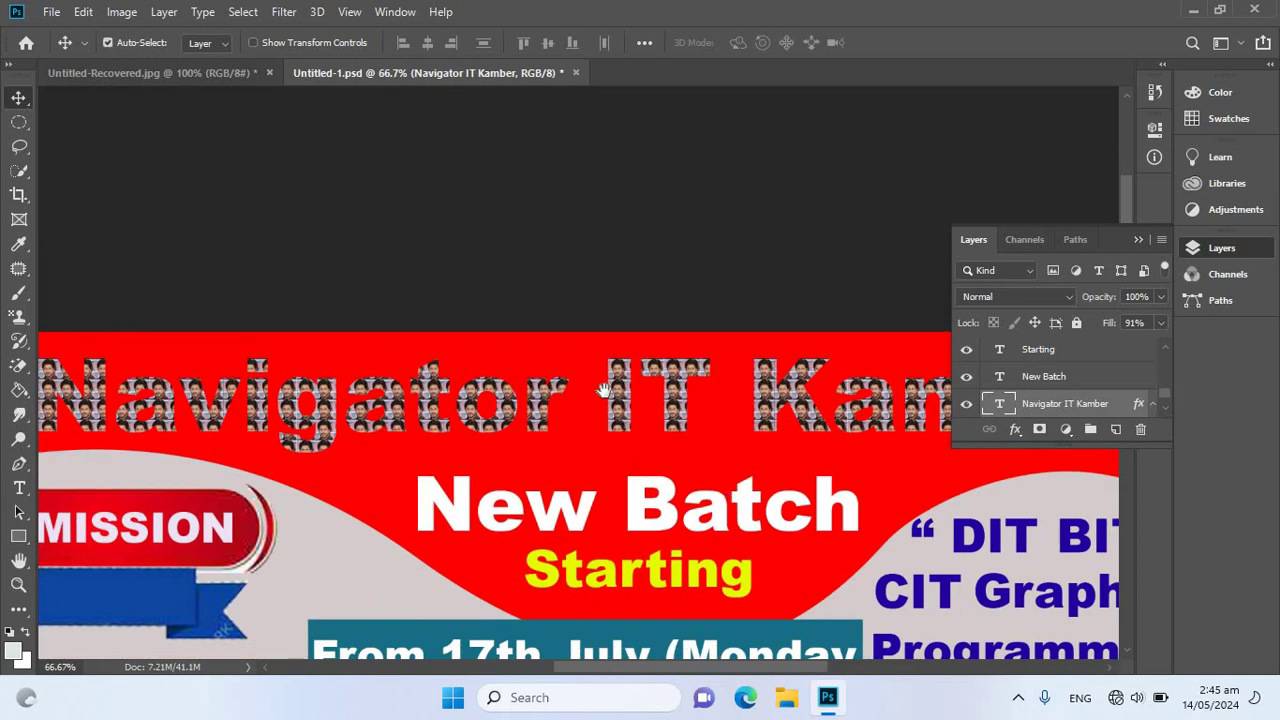
{"action": "left_click_drag", "start_coordinate": [603, 390], "coordinate": [659, 300]}
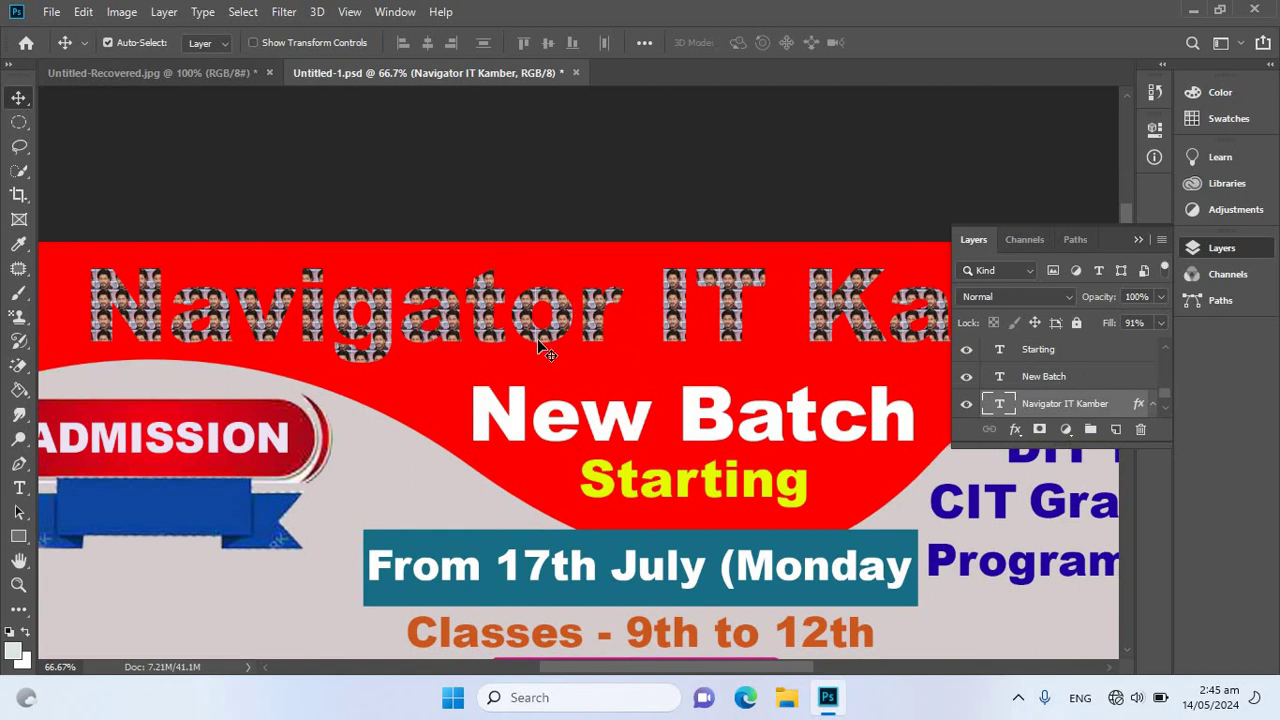
Open the photo 1704820504520.jpg
{"action": "left_click", "coordinate": [208, 76]}
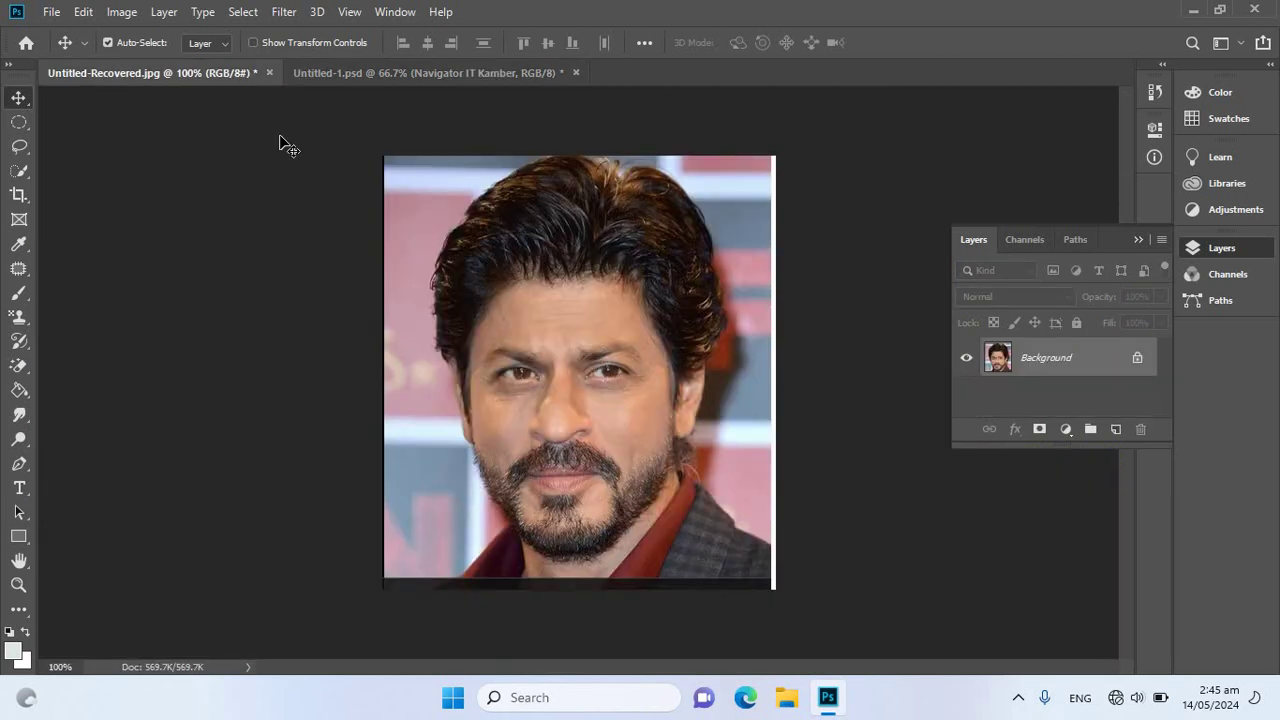
{"action": "left_click", "coordinate": [60, 20]}
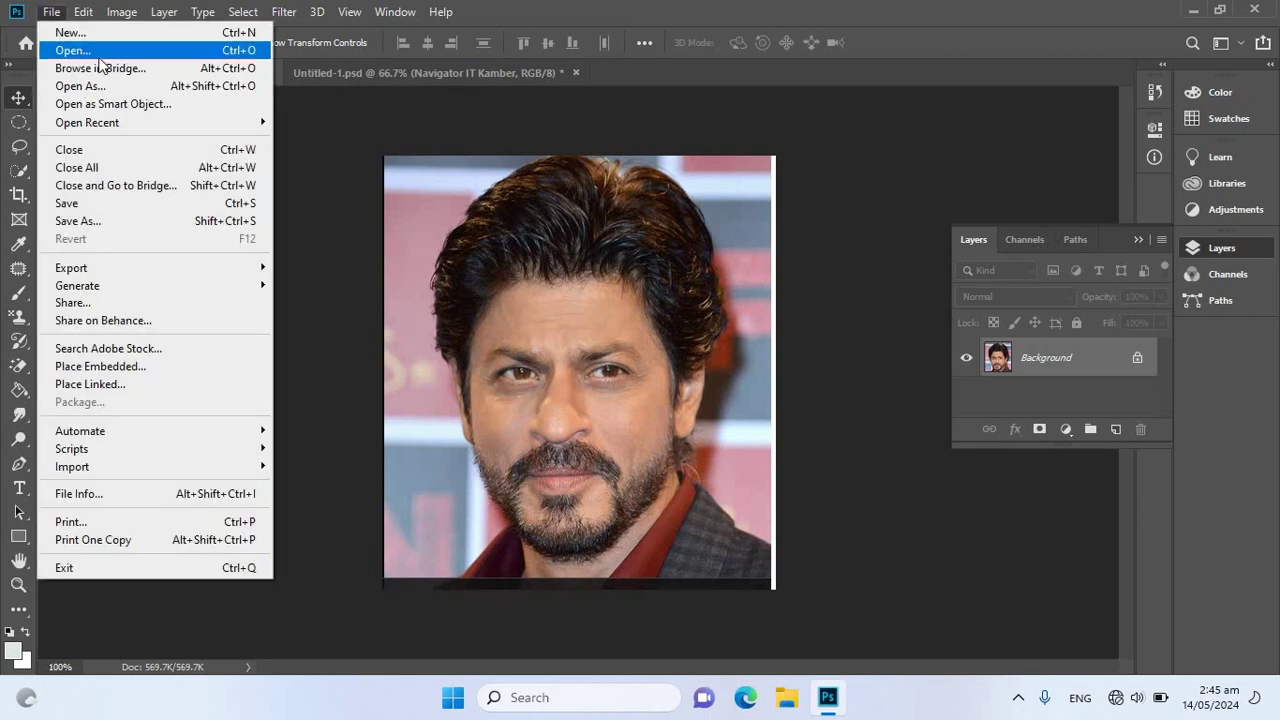
{"action": "key", "text": "Escape"}
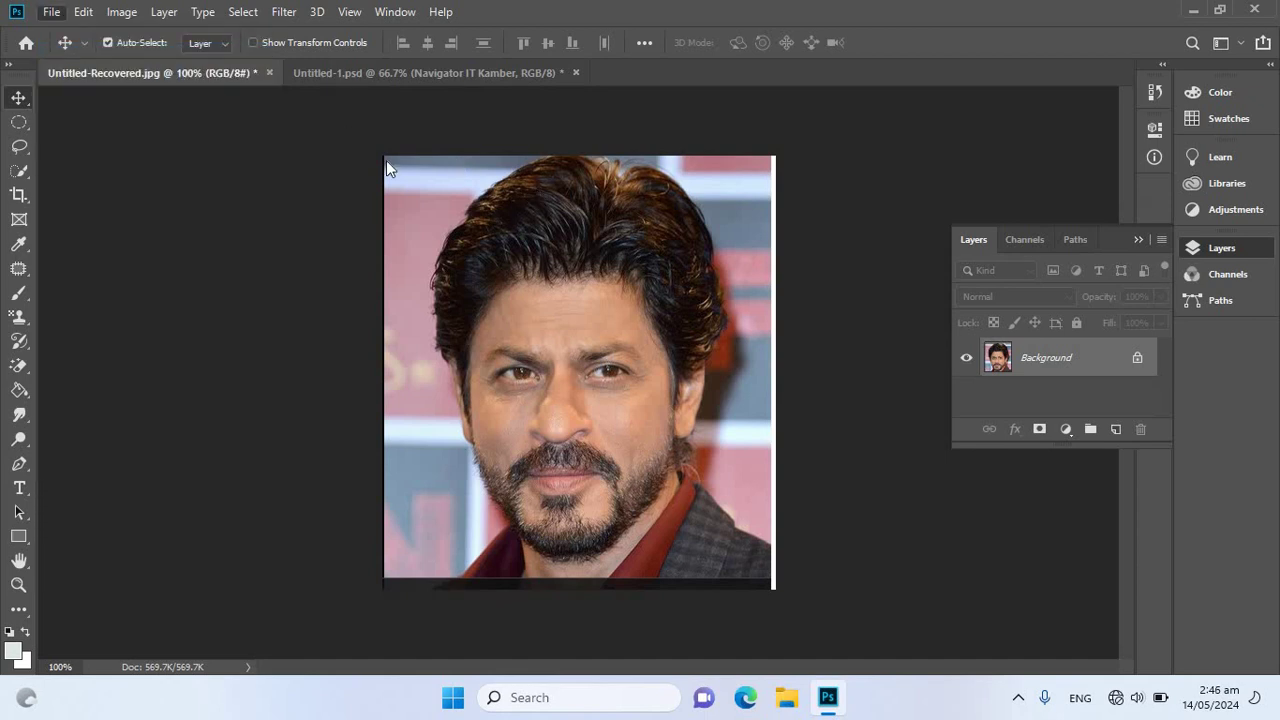
{"action": "key", "text": "ctrl+o"}
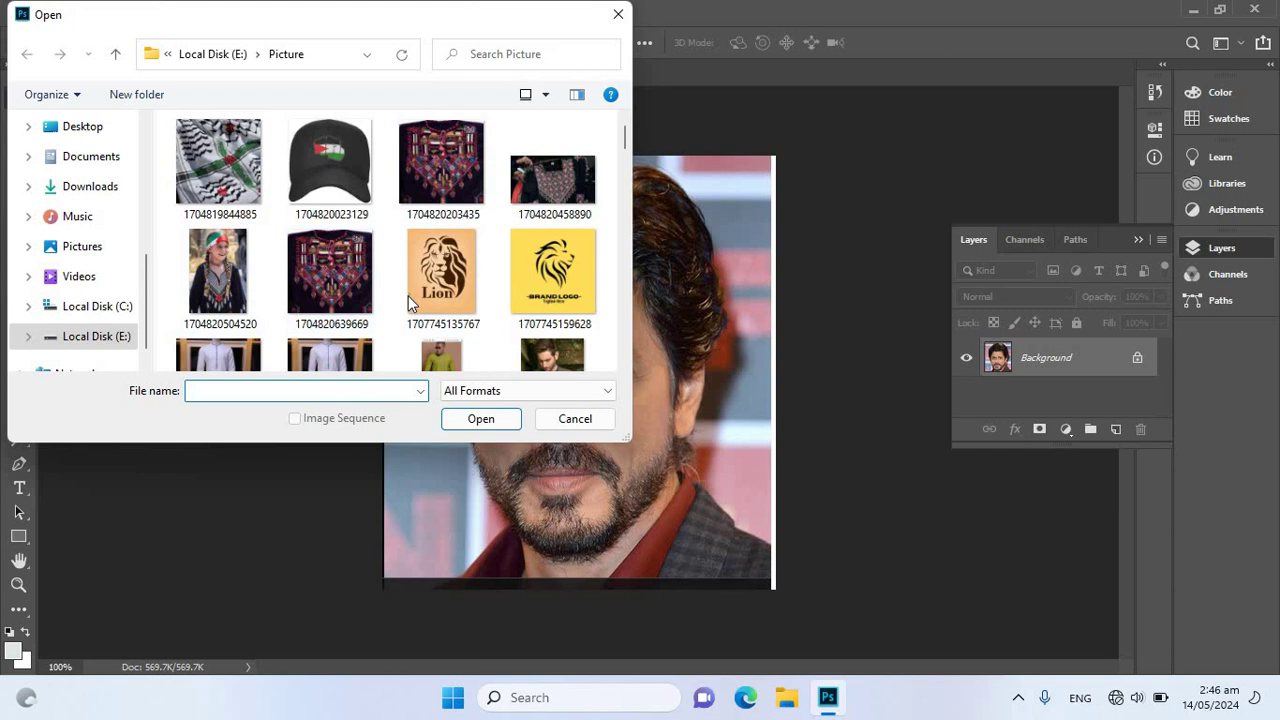
{"action": "left_click", "coordinate": [445, 278]}
{"action": "scroll", "coordinate": [495, 255], "scroll_direction": "down", "scroll_amount": 5}
{"action": "scroll", "coordinate": [540, 255], "scroll_direction": "down", "scroll_amount": 5}
{"action": "scroll", "coordinate": [540, 258], "scroll_direction": "down", "scroll_amount": 5}
{"action": "scroll", "coordinate": [540, 255], "scroll_direction": "down", "scroll_amount": 5}
{"action": "scroll", "coordinate": [543, 251], "scroll_direction": "down", "scroll_amount": 5}
{"action": "scroll", "coordinate": [560, 245], "scroll_direction": "down", "scroll_amount": 5}
{"action": "scroll", "coordinate": [570, 242], "scroll_direction": "down", "scroll_amount": 5}
{"action": "scroll", "coordinate": [573, 240], "scroll_direction": "down", "scroll_amount": 2}
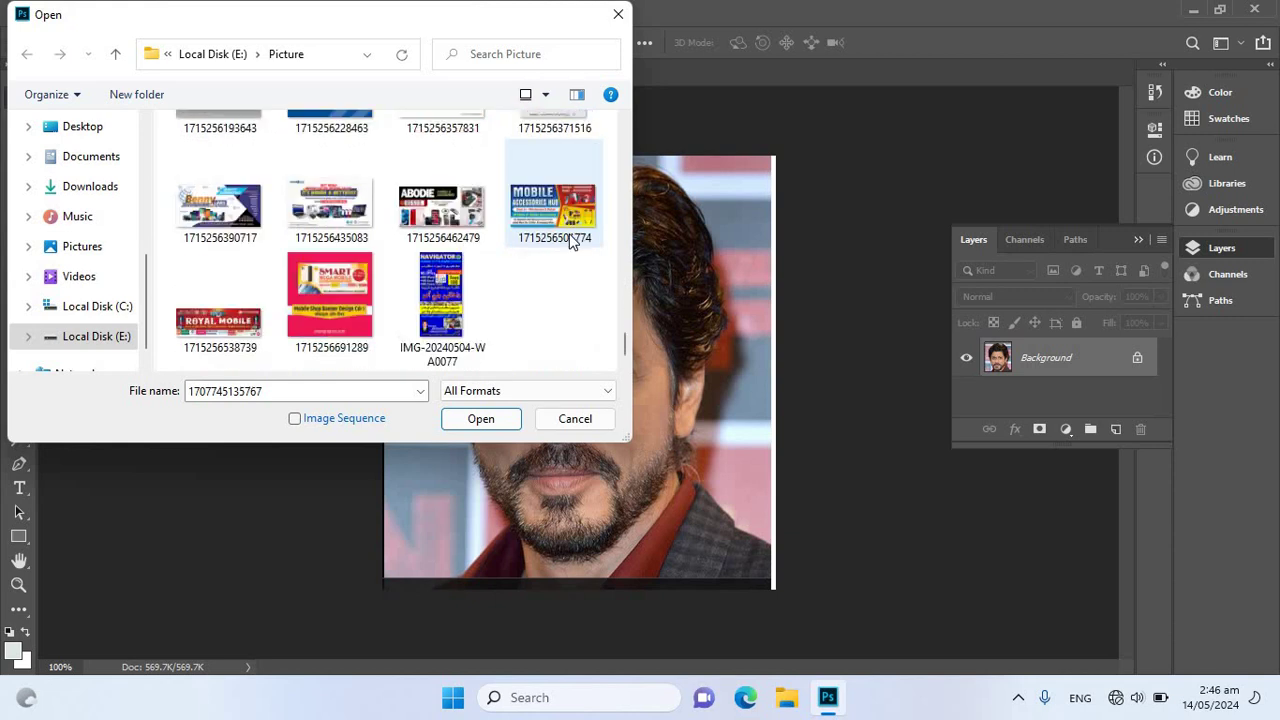
{"action": "scroll", "coordinate": [560, 235], "scroll_direction": "up", "scroll_amount": 5}
{"action": "scroll", "coordinate": [557, 228], "scroll_direction": "up", "scroll_amount": 5}
{"action": "scroll", "coordinate": [557, 226], "scroll_direction": "up", "scroll_amount": 5}
{"action": "scroll", "coordinate": [557, 226], "scroll_direction": "up", "scroll_amount": 5}
{"action": "scroll", "coordinate": [557, 222], "scroll_direction": "up", "scroll_amount": 5}
{"action": "scroll", "coordinate": [557, 222], "scroll_direction": "up", "scroll_amount": 3}
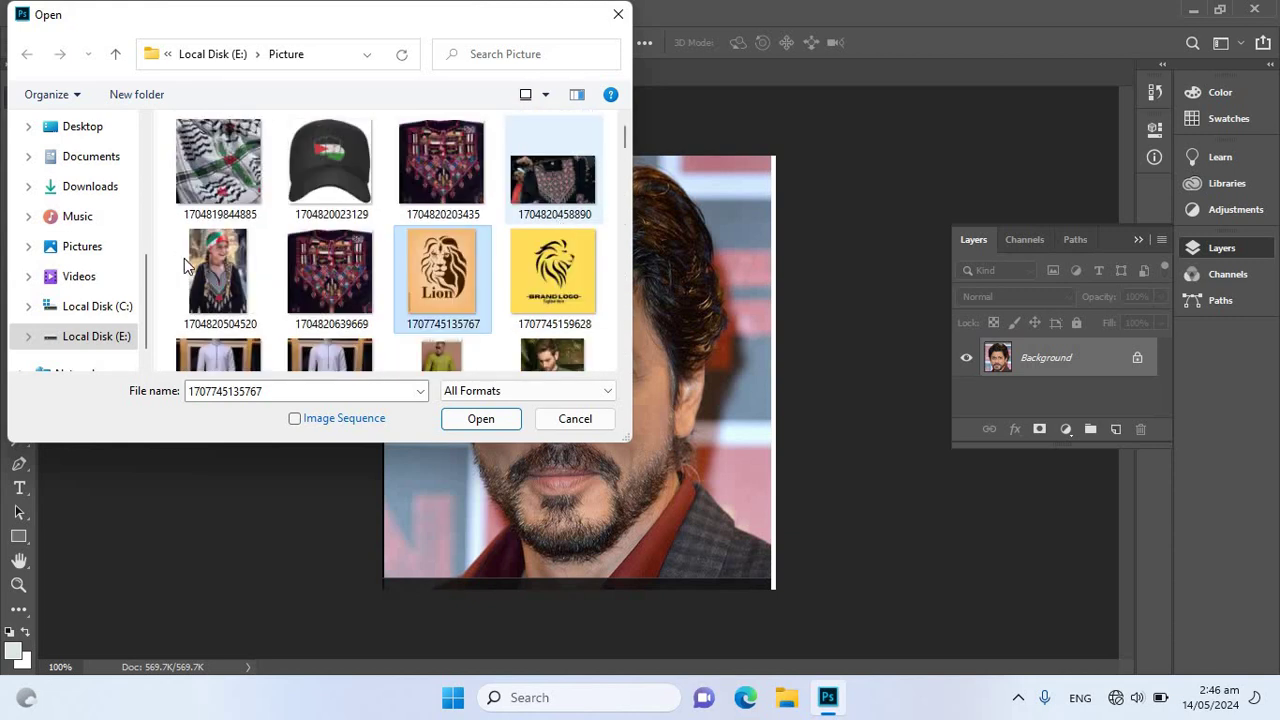
{"action": "left_click", "coordinate": [215, 280]}
{"action": "left_click", "coordinate": [482, 424]}
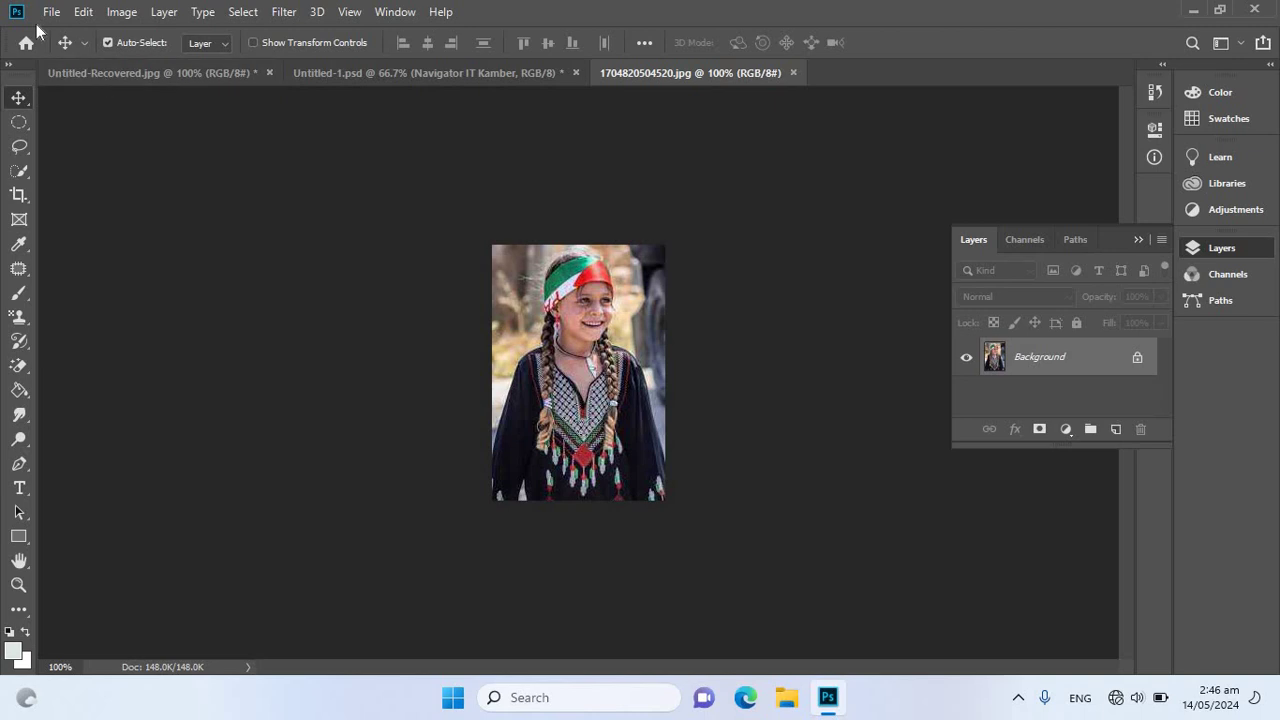
Define 1704820504520.jpg as a pattern under its default name
{"action": "left_click", "coordinate": [83, 12]}
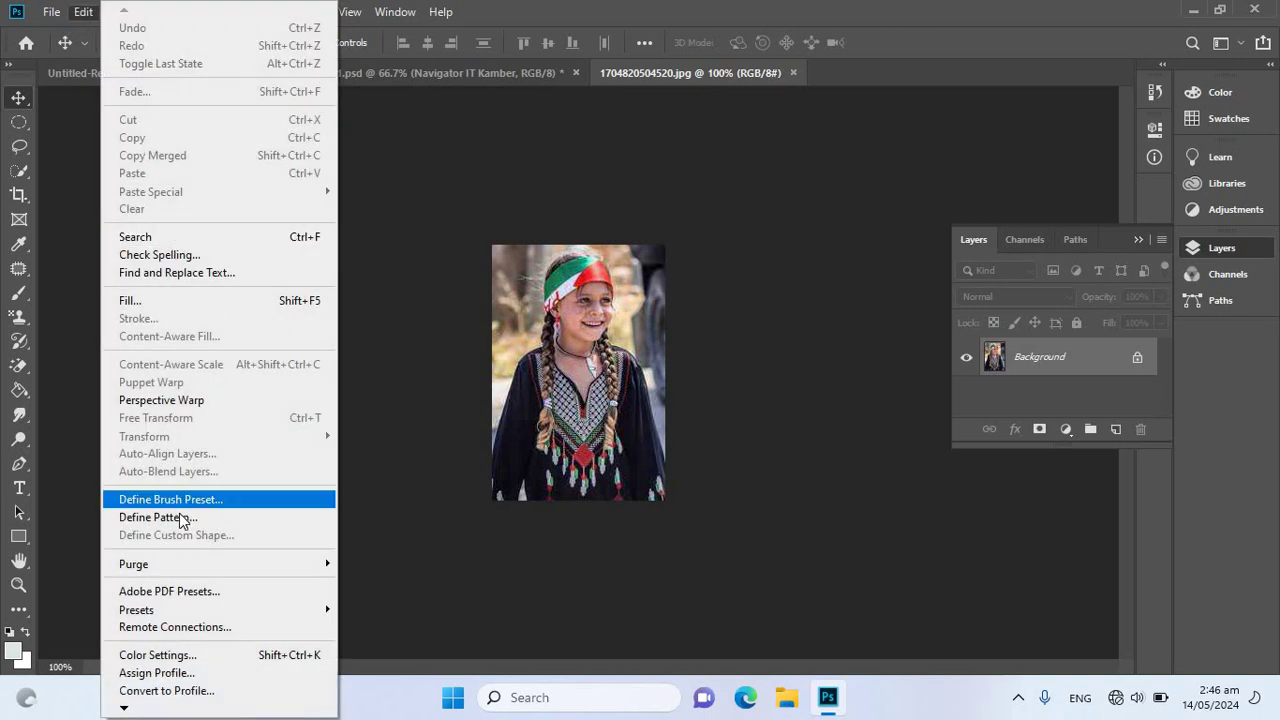
{"action": "left_click", "coordinate": [183, 520]}
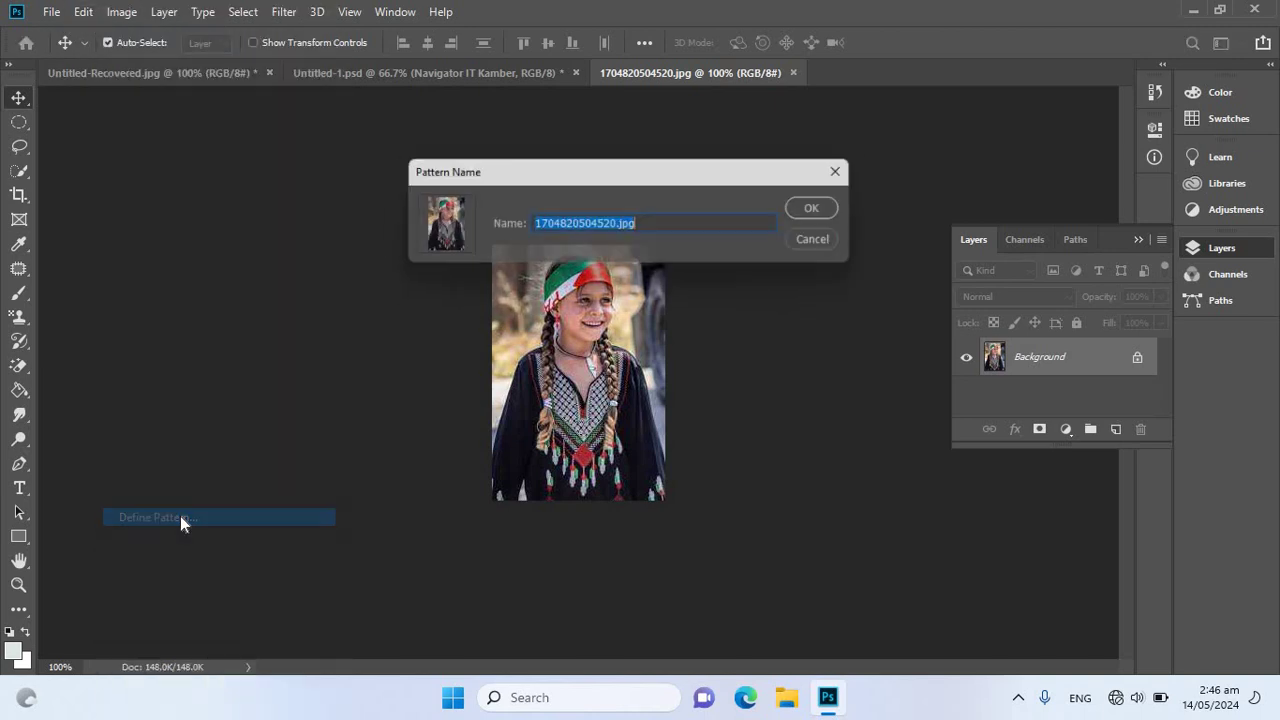
{"action": "left_click", "coordinate": [815, 215]}
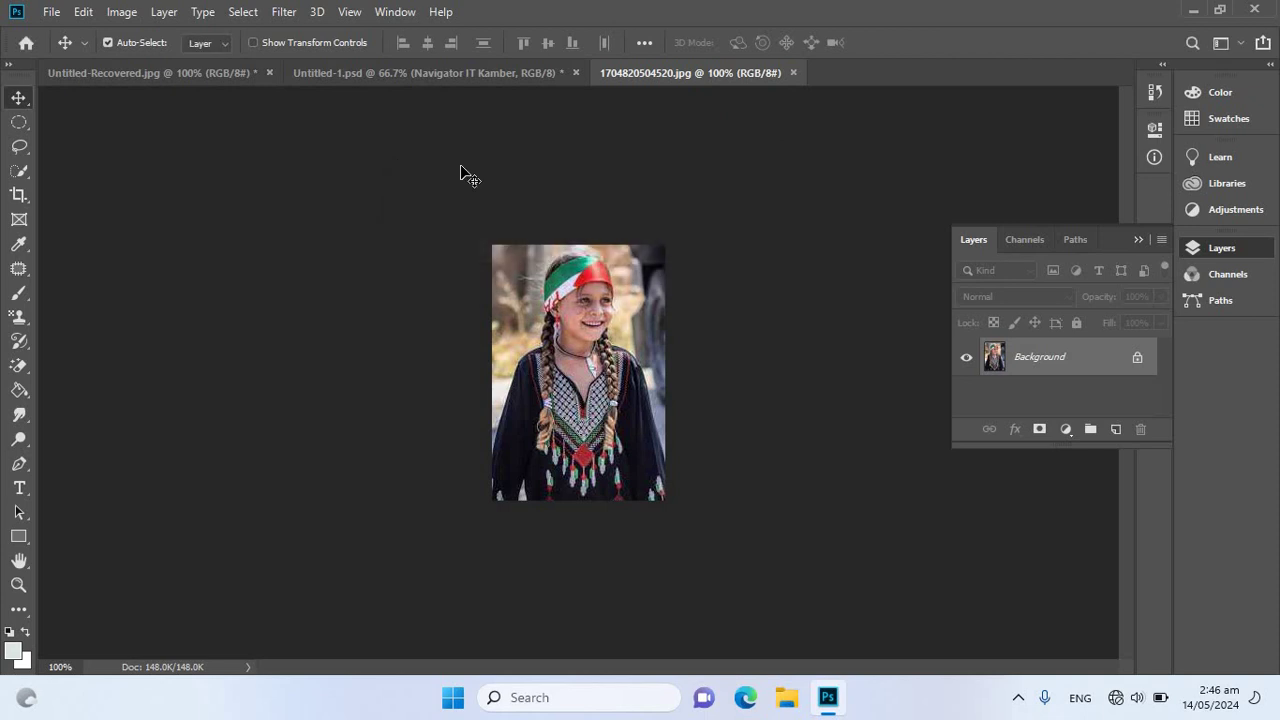
Back in the banner, open Layer Style for the Navigator IT Kamber layer
{"action": "left_click", "coordinate": [453, 70]}
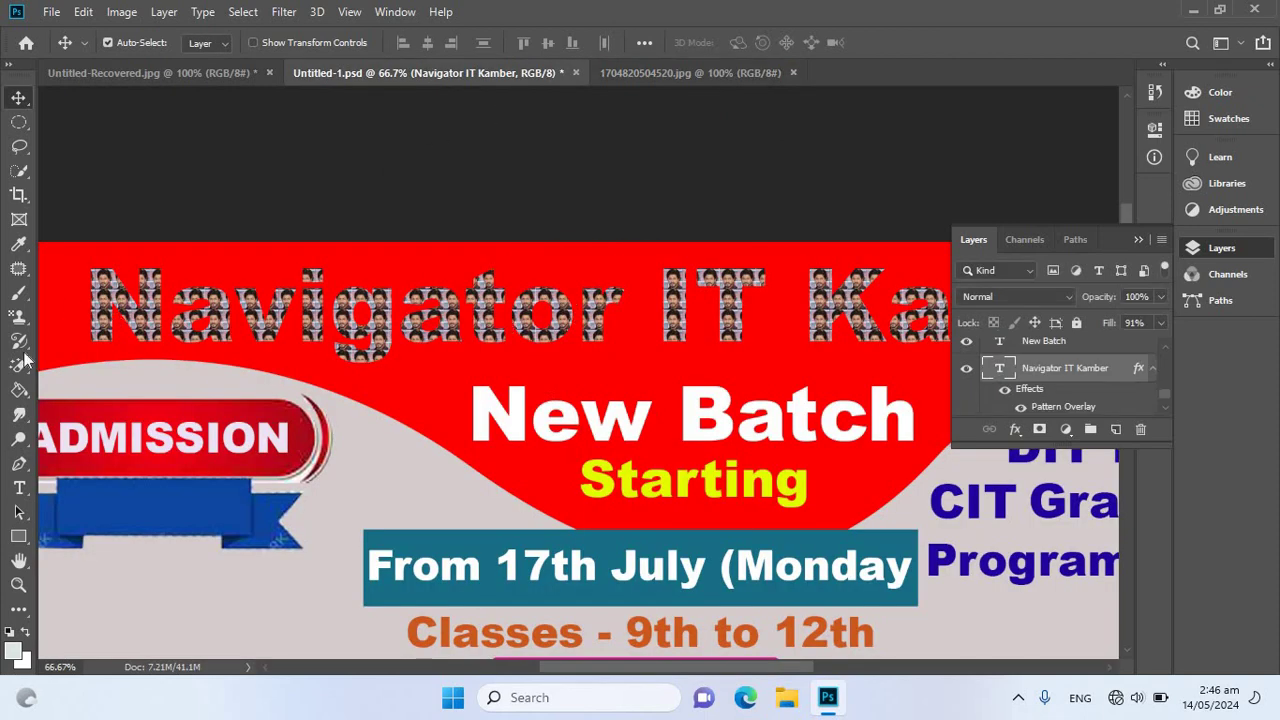
{"action": "right_click", "coordinate": [594, 300]}
{"action": "left_click", "coordinate": [640, 308]}
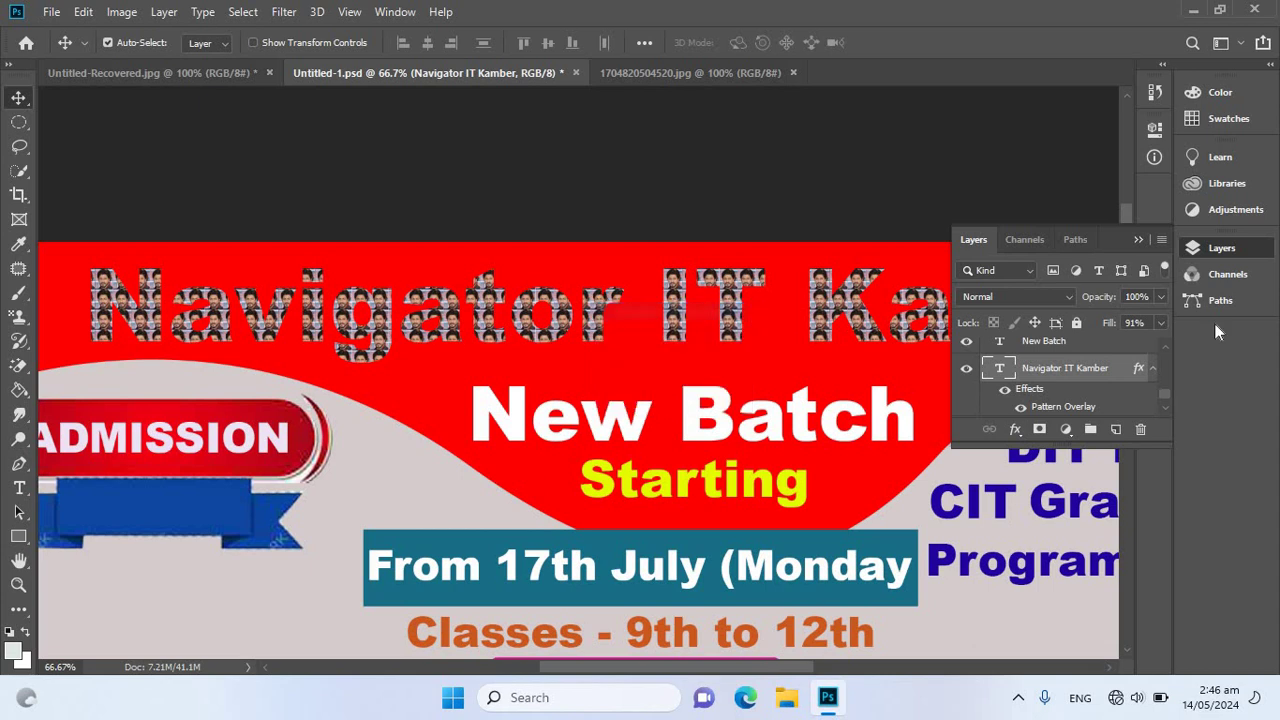
{"action": "double_click", "coordinate": [1121, 368]}
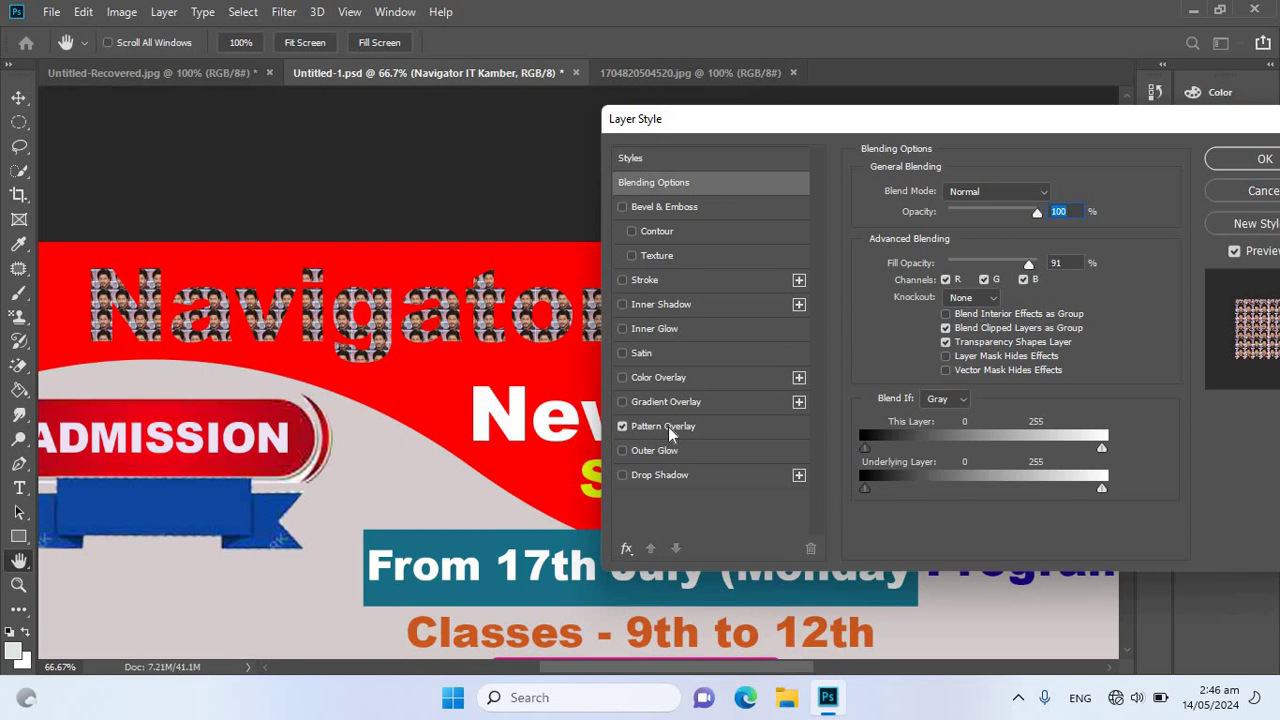
Set the Pattern Overlay to the new girl-photo pattern at 17% scale and apply it
{"action": "left_click", "coordinate": [669, 427]}
{"action": "left_click", "coordinate": [992, 258]}
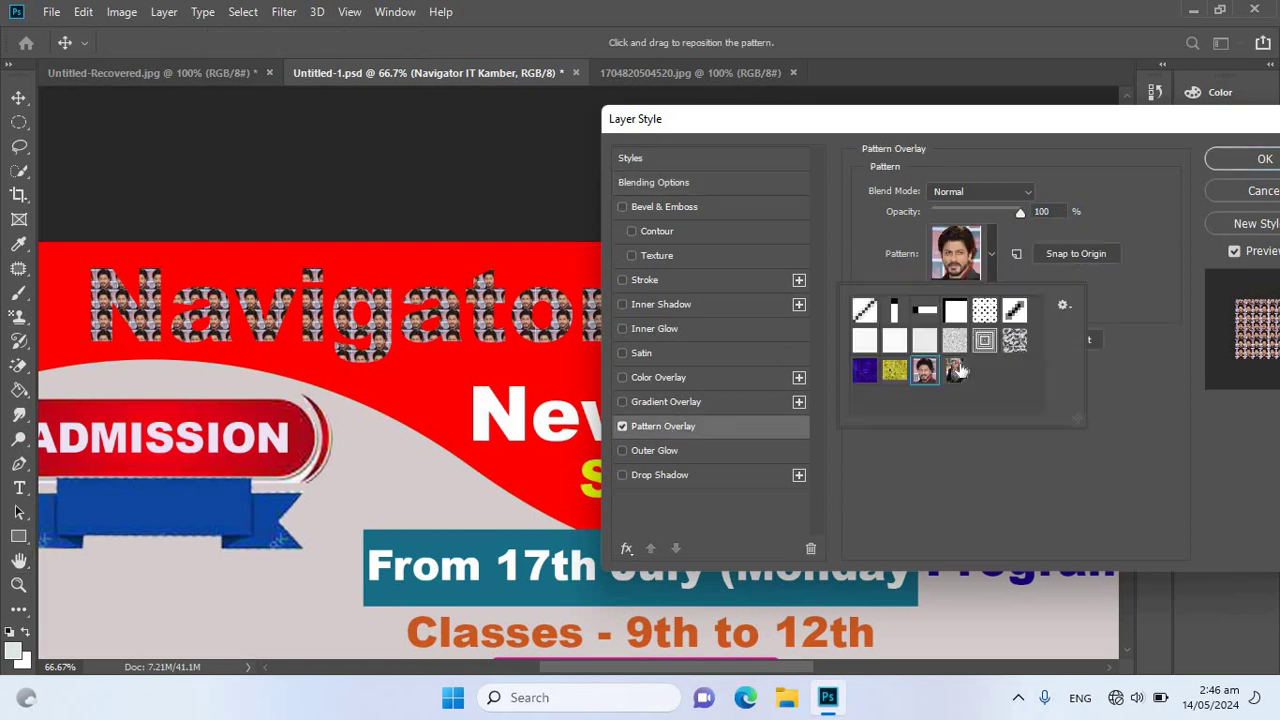
{"action": "left_click", "coordinate": [955, 372]}
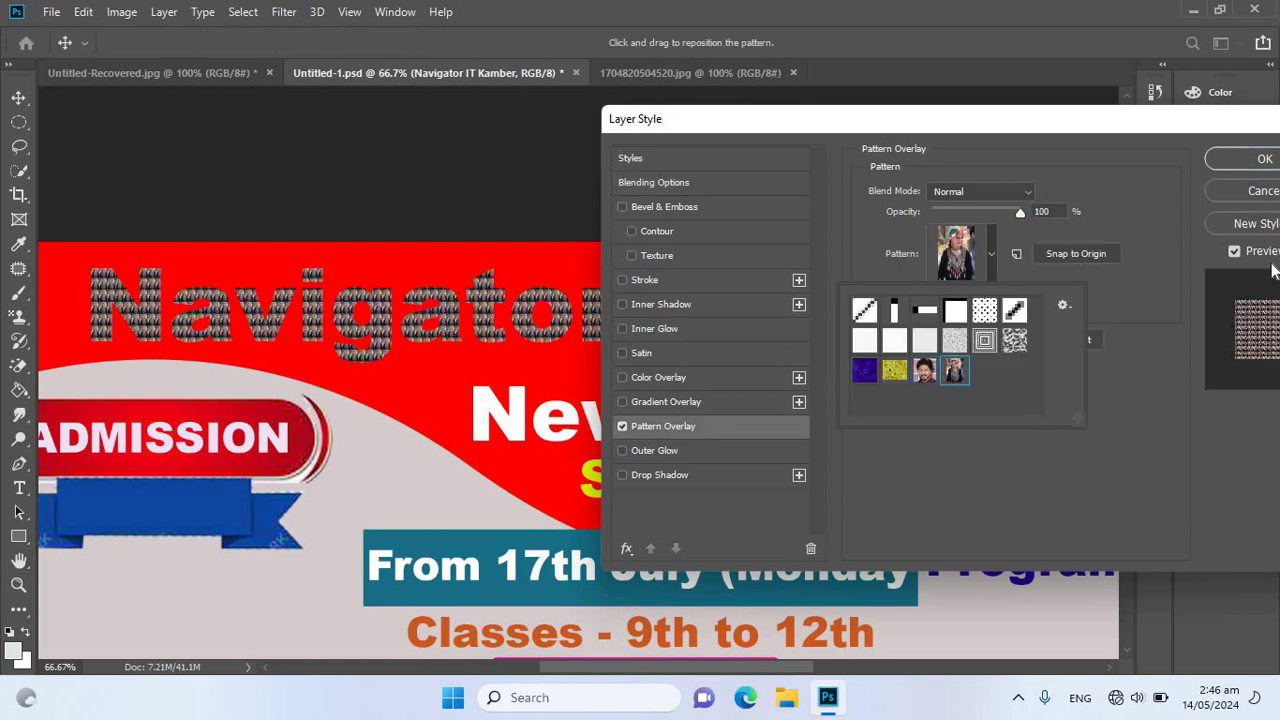
{"action": "left_click", "coordinate": [1151, 217]}
{"action": "left_click_drag", "start_coordinate": [935, 295], "coordinate": [938, 295]}
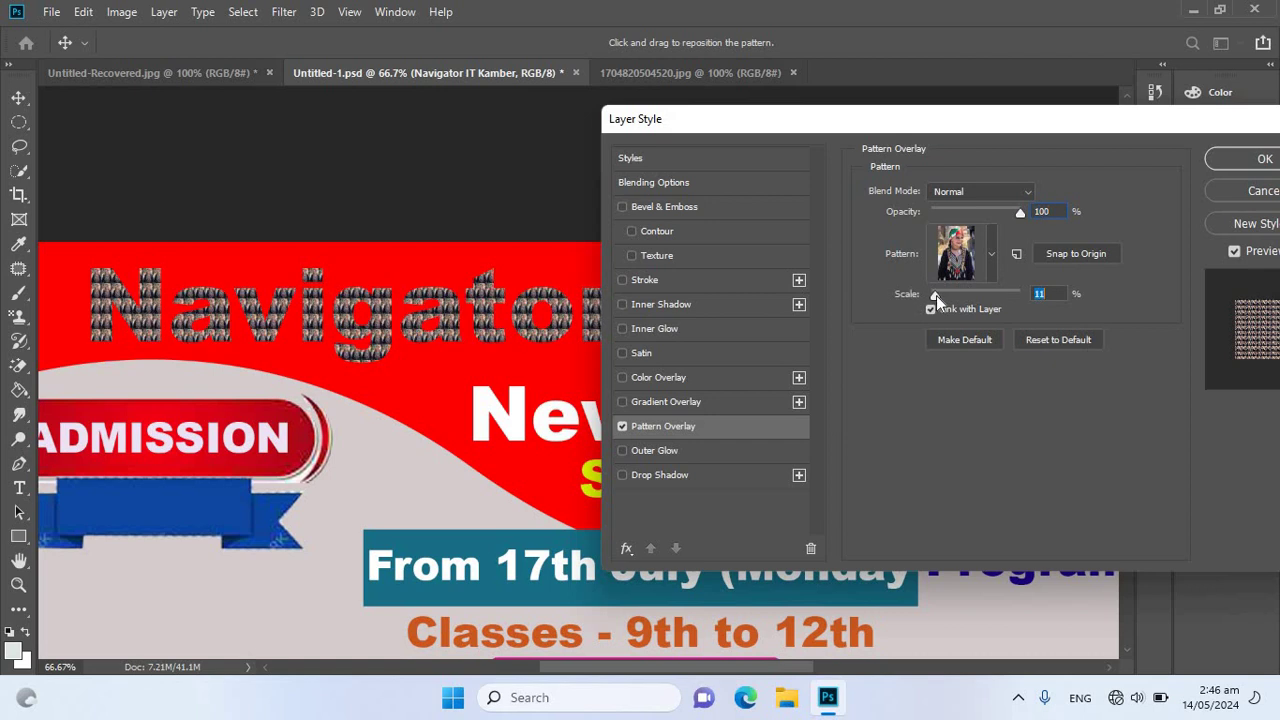
{"action": "left_click", "coordinate": [1228, 160]}
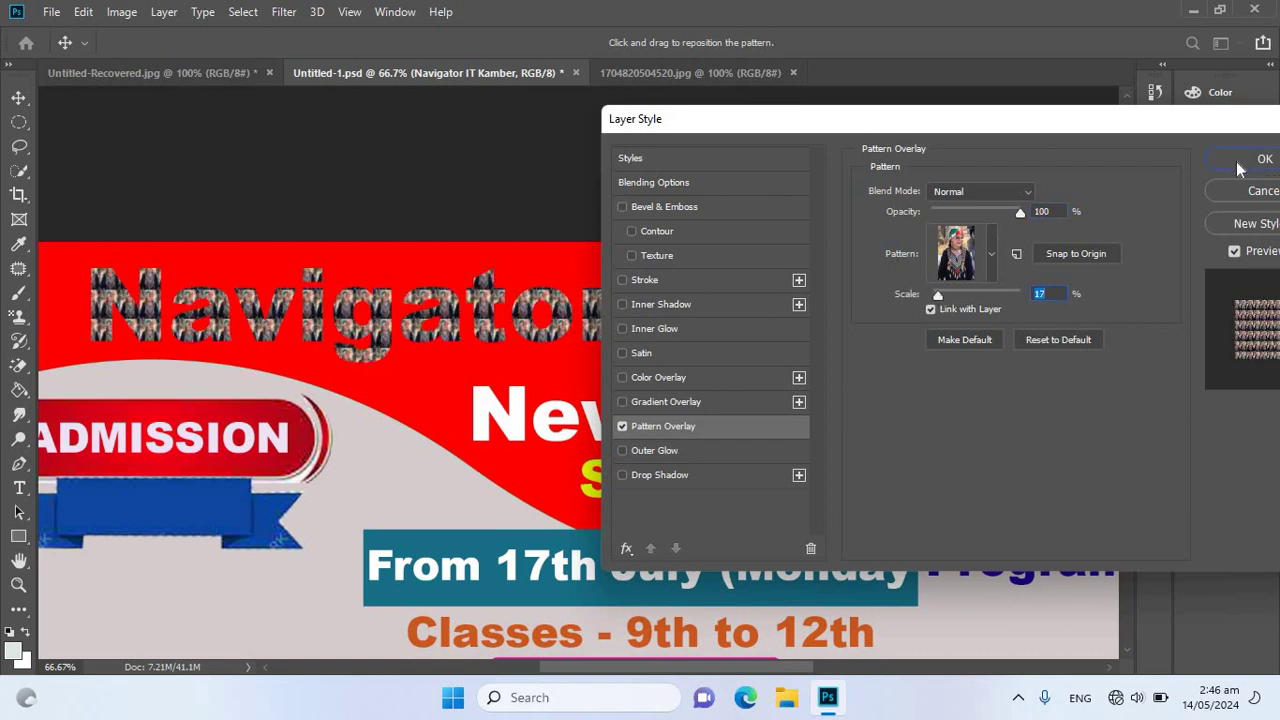
Inspect the girl-photo headline up close, zoom back out to 66.7%, and collapse the Layers panel
{"action": "key", "text": "ctrl+plus"}
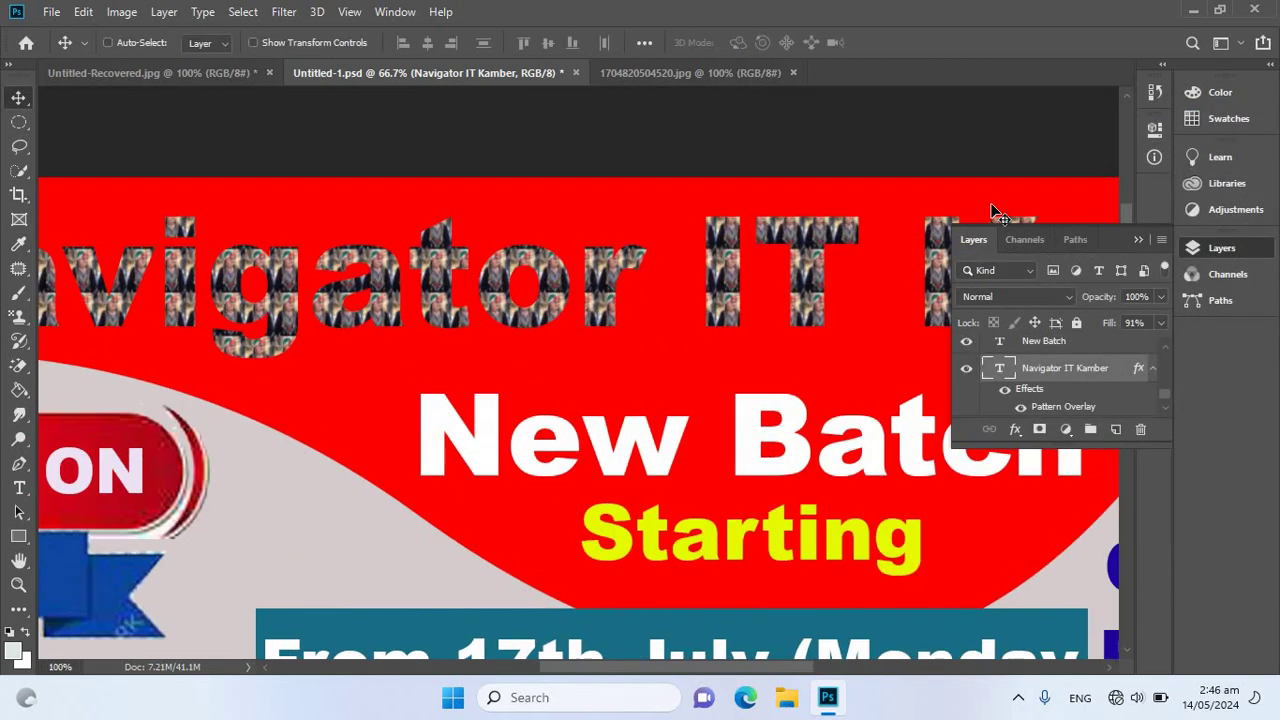
{"action": "key", "text": "ctrl+plus"}
{"action": "mouse_move", "coordinate": [491, 334]}
{"action": "left_mouse_down"}
{"action": "mouse_move", "coordinate": [370, 395]}
{"action": "mouse_move", "coordinate": [688, 252]}
{"action": "left_mouse_up"}
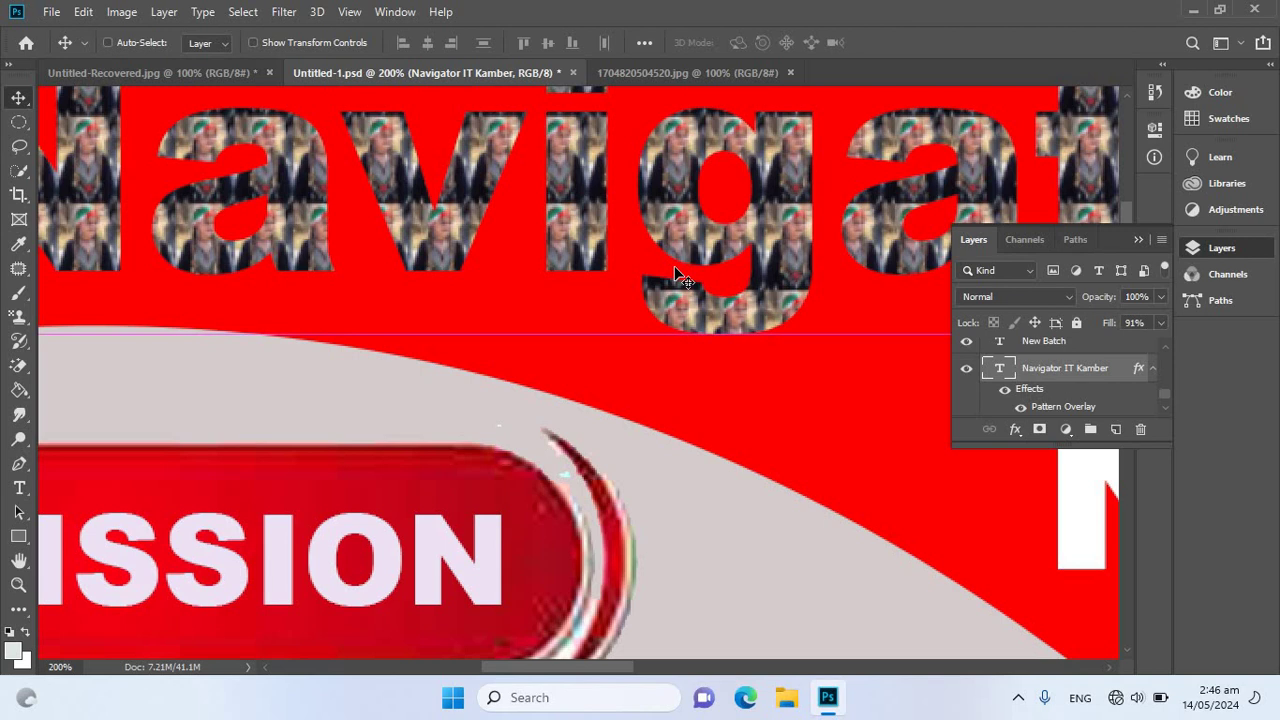
{"action": "key", "text": "ctrl+minus"}
{"action": "key", "text": "ctrl+minus"}
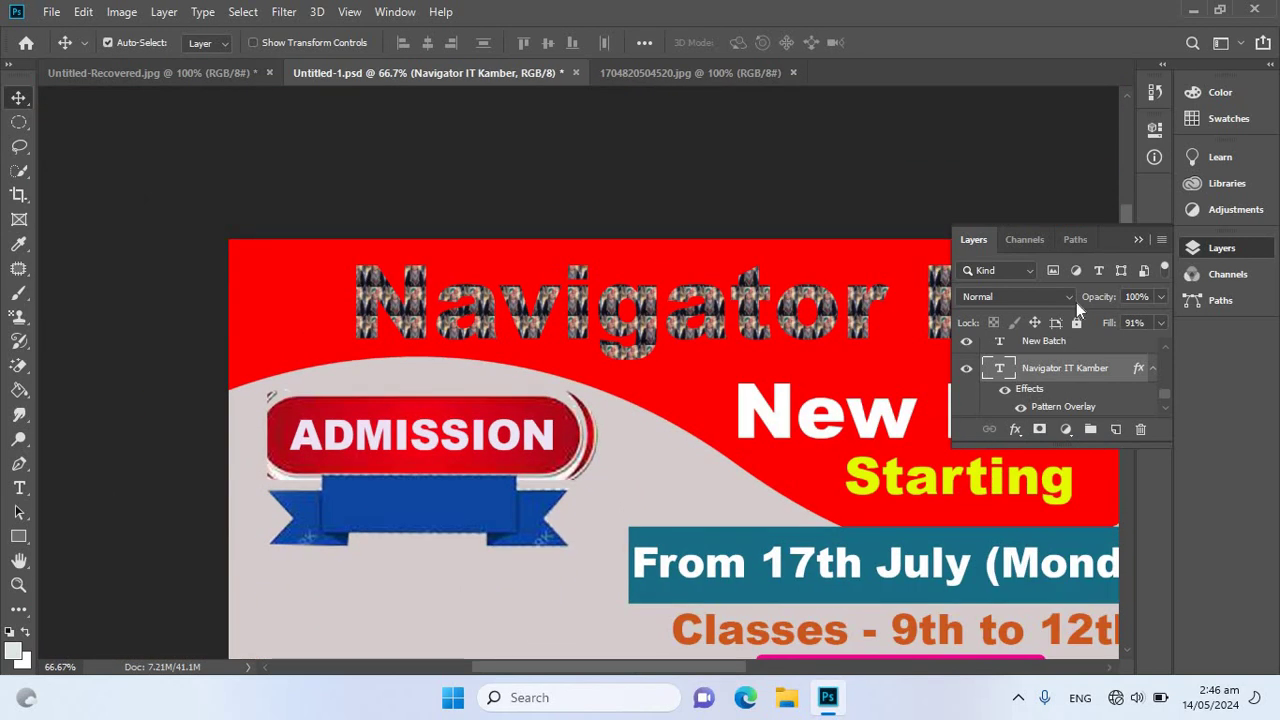
{"action": "left_click", "coordinate": [1139, 239]}
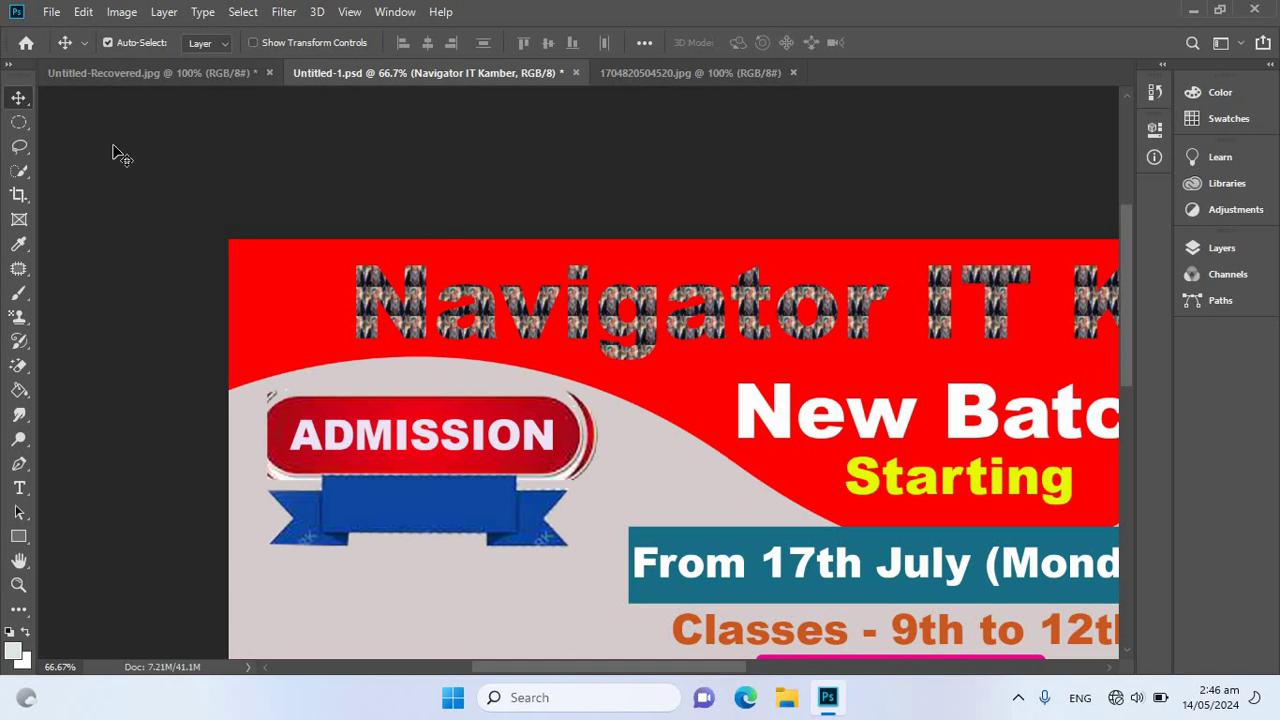
{"action": "left_click", "coordinate": [83, 12]}
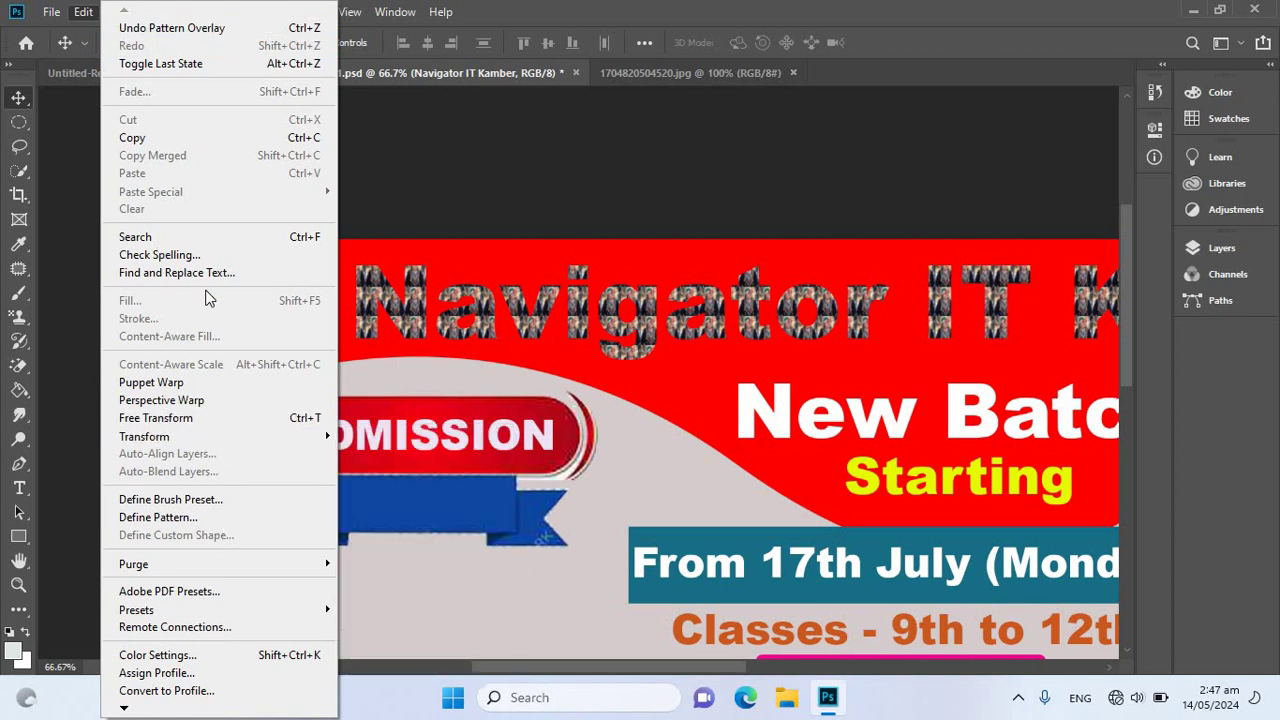
{"action": "key", "text": "Escape"}
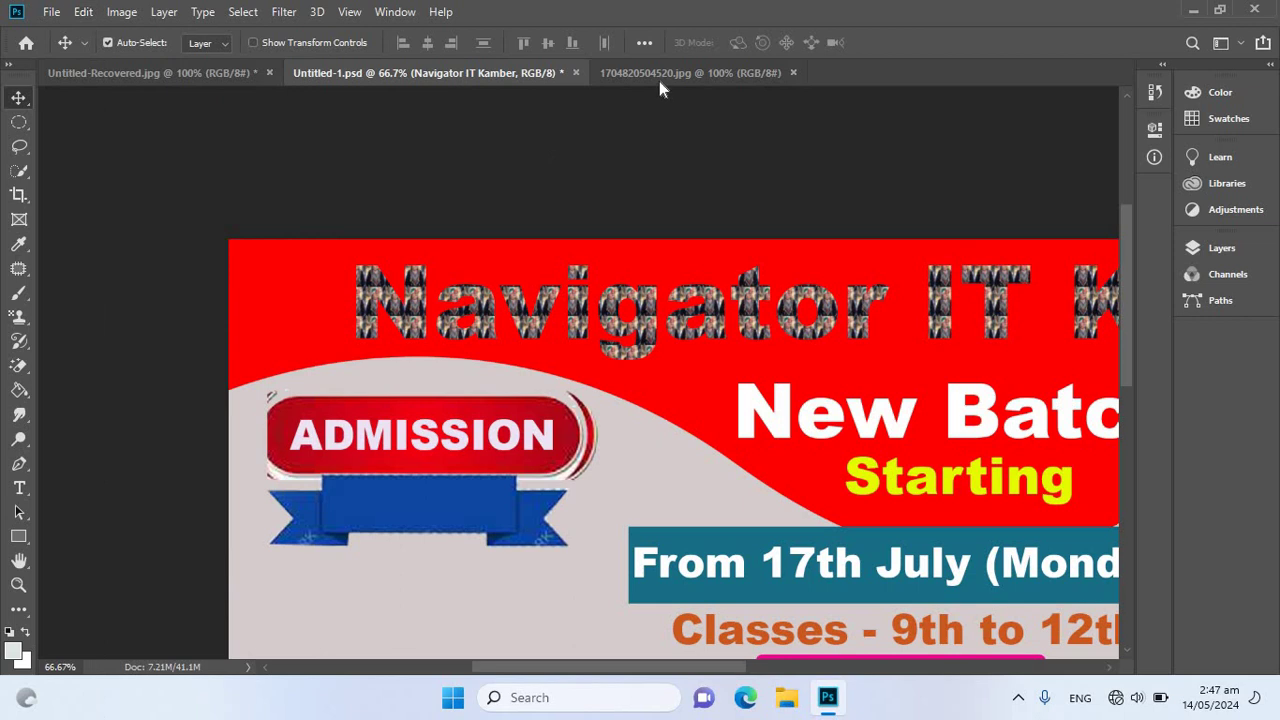
Create a new blank document from the girl photo window
{"action": "left_click", "coordinate": [660, 82]}
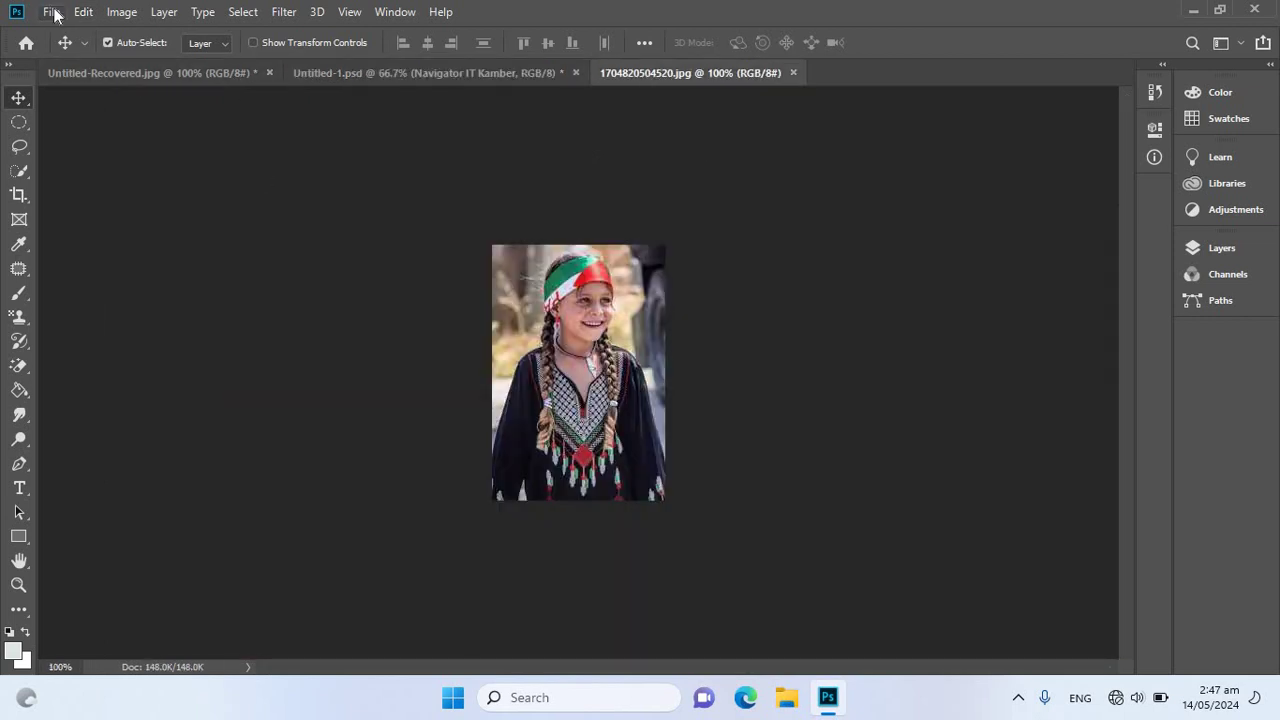
{"action": "left_click", "coordinate": [54, 13]}
{"action": "left_click", "coordinate": [70, 33]}
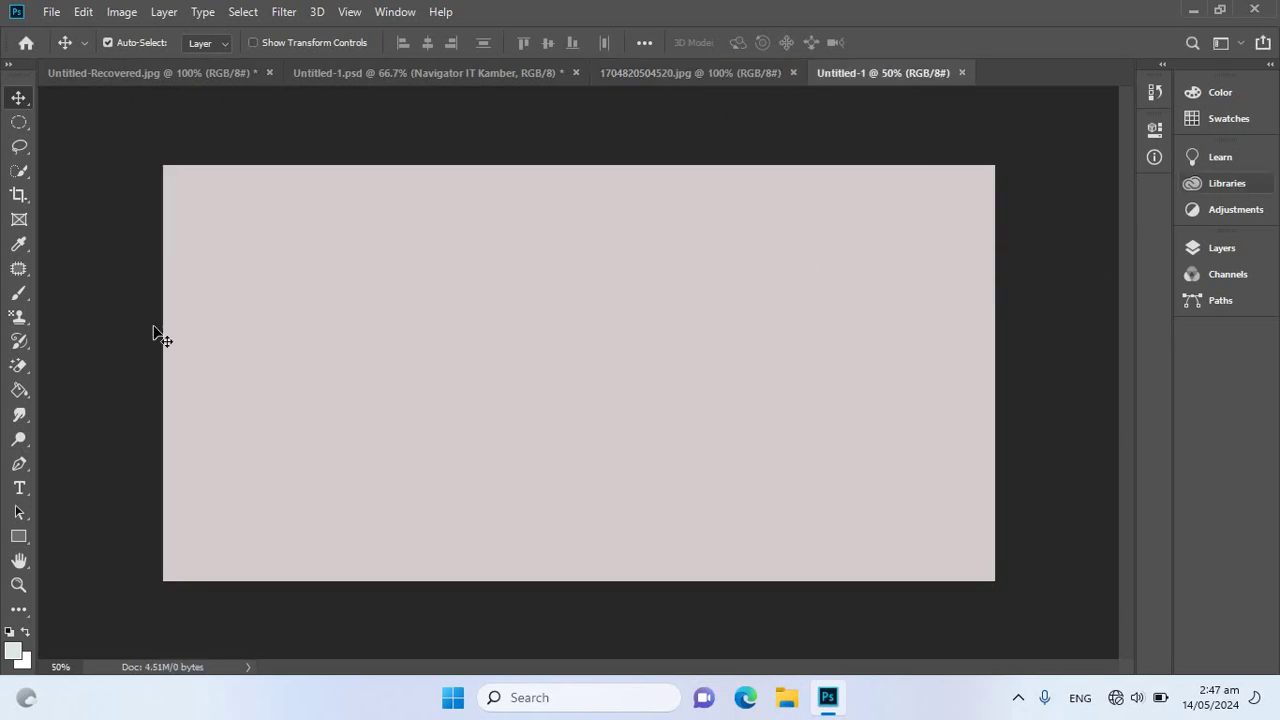
Paint test strokes with the Brush tool, then a wide soft 102 px stroke
{"action": "left_click", "coordinate": [19, 293]}
{"action": "left_click_drag", "start_coordinate": [299, 330], "coordinate": [440, 356]}
{"action": "left_click_drag", "start_coordinate": [660, 339], "coordinate": [681, 349]}
{"action": "right_click", "coordinate": [470, 273]}
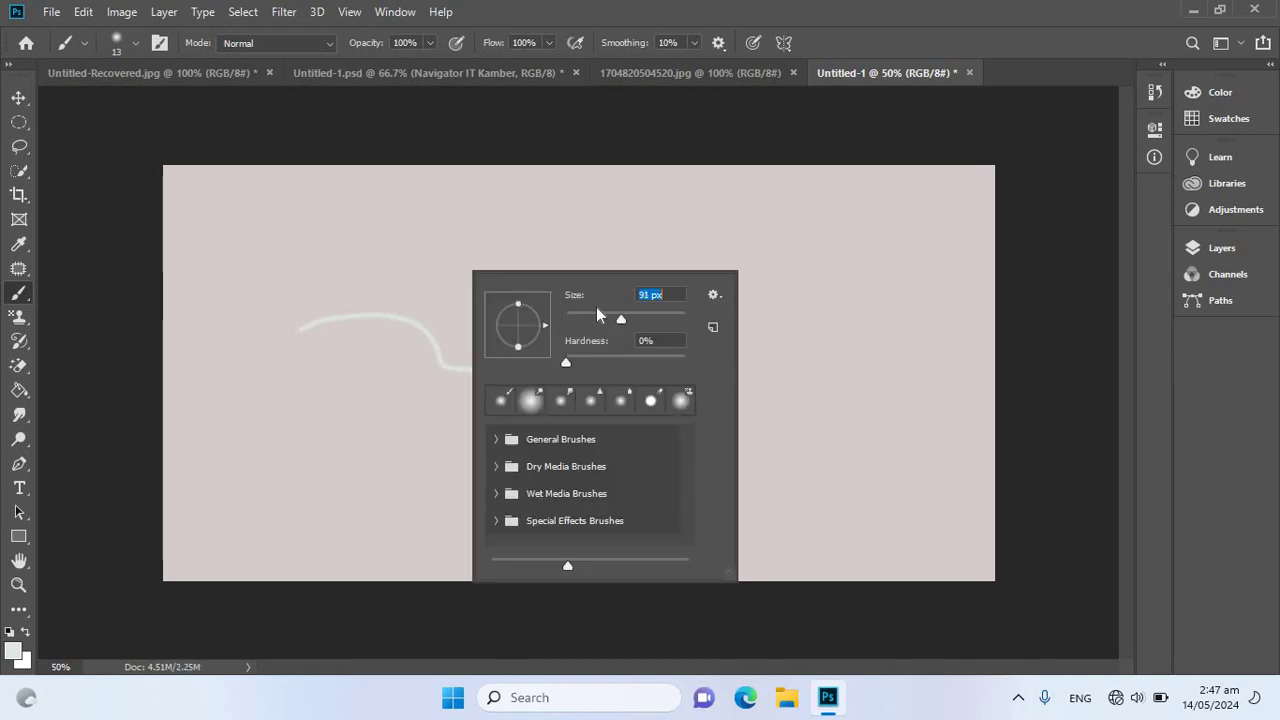
{"action": "left_click_drag", "start_coordinate": [315, 262], "coordinate": [775, 410]}
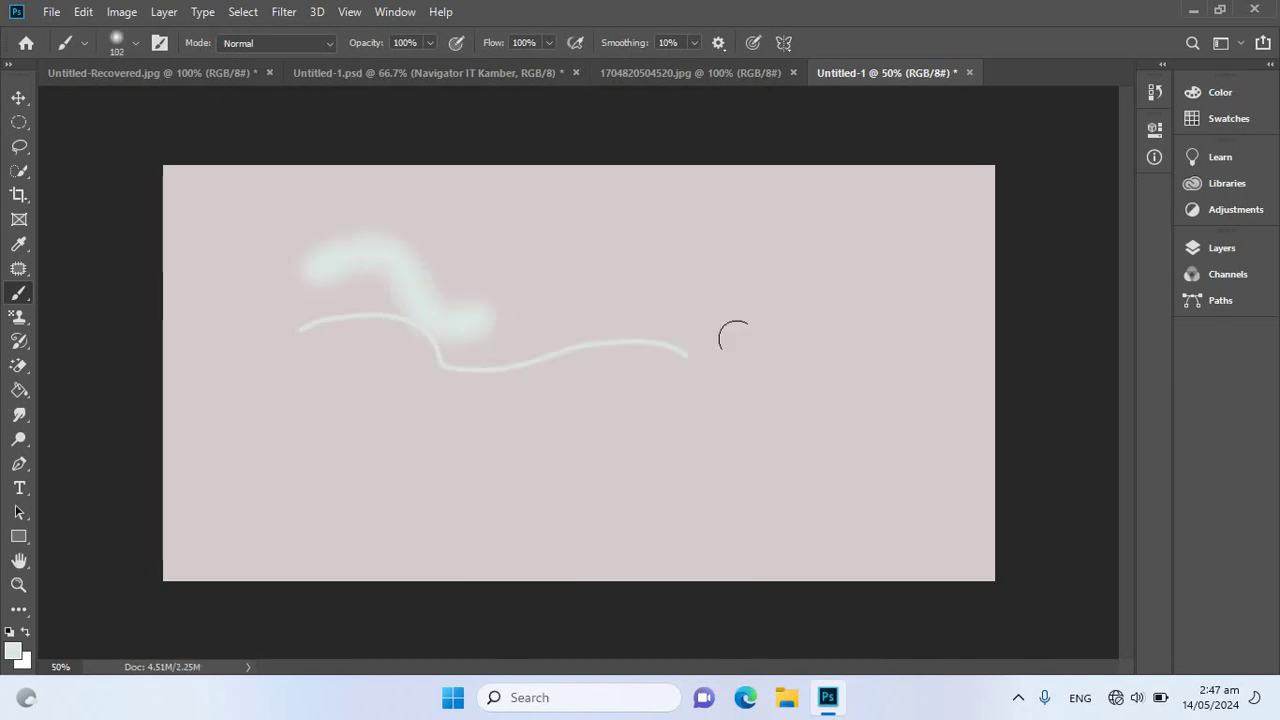
Set the foreground colour to green #07a973 and paint a wavy stroke
{"action": "left_click", "coordinate": [18, 656]}
{"action": "left_click", "coordinate": [620, 209]}
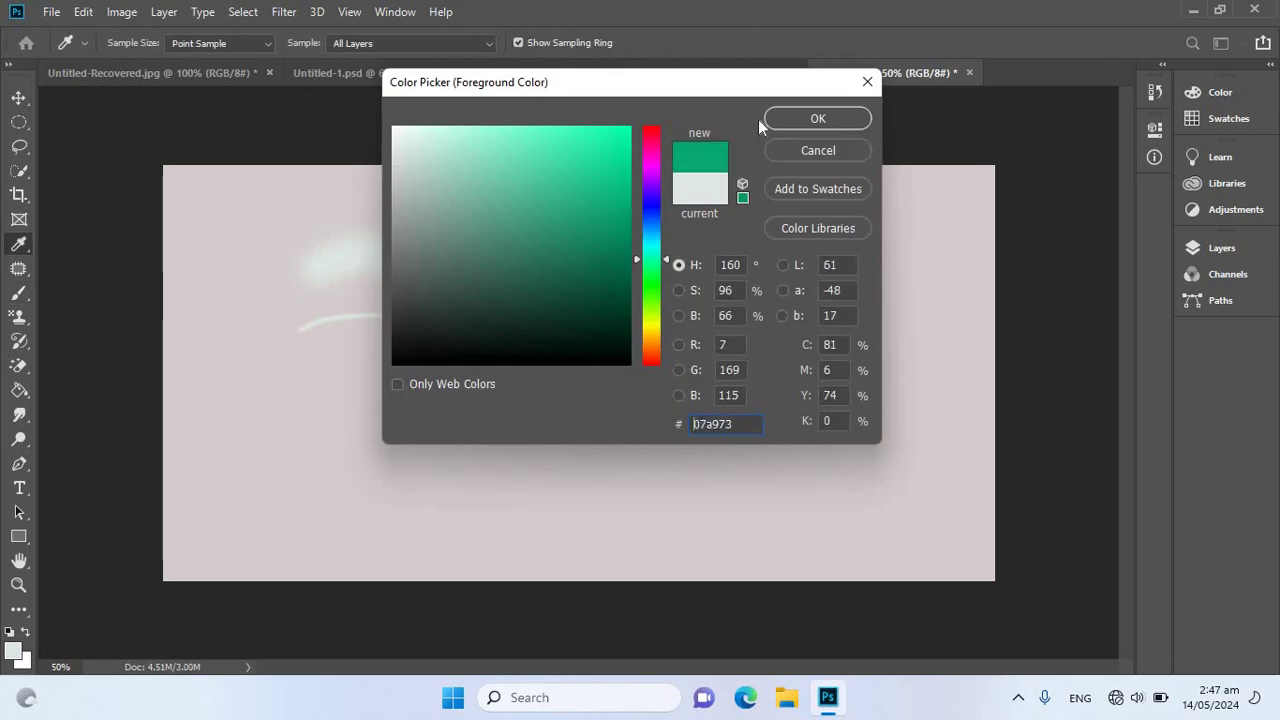
{"action": "left_click", "coordinate": [818, 118]}
{"action": "left_click_drag", "start_coordinate": [172, 398], "coordinate": [655, 352]}
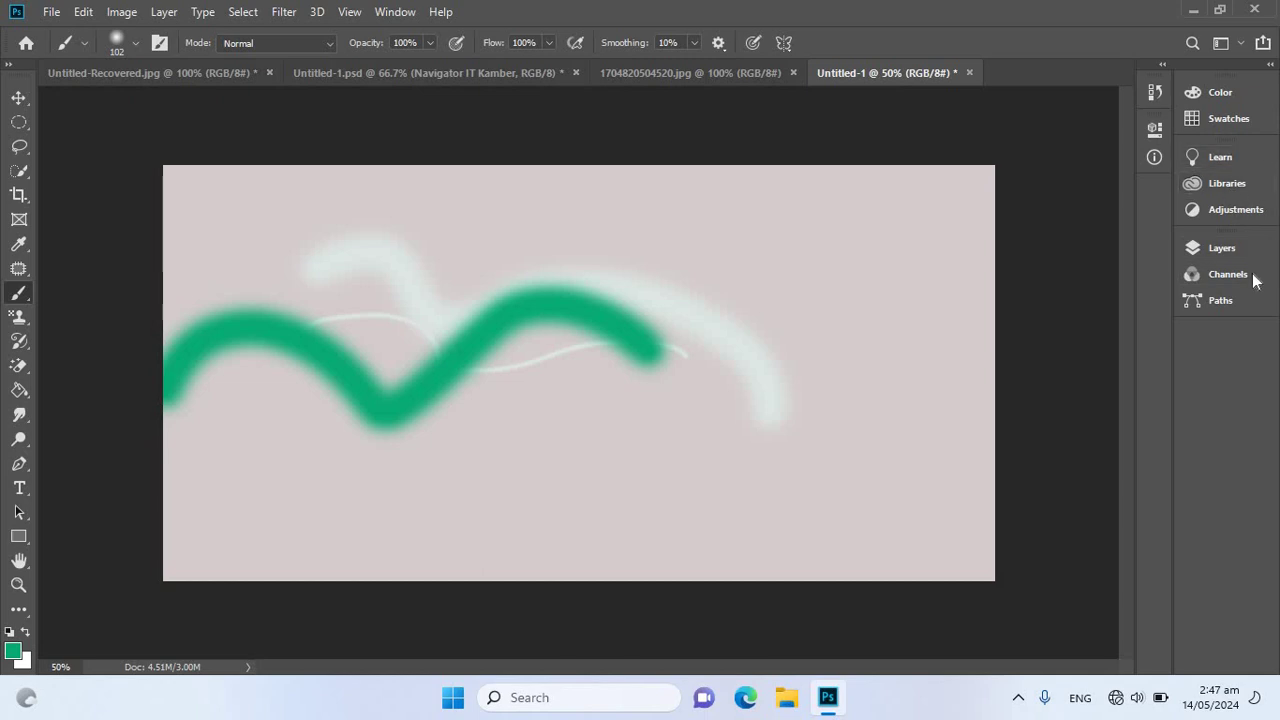
Revert to the blank starting state in History and paint one new green stroke
{"action": "left_click", "coordinate": [1153, 93]}
{"action": "scroll", "coordinate": [1035, 138], "scroll_direction": "up", "scroll_amount": 3}
{"action": "left_click", "coordinate": [1003, 114]}
{"action": "left_click_drag", "start_coordinate": [552, 351], "coordinate": [480, 366]}
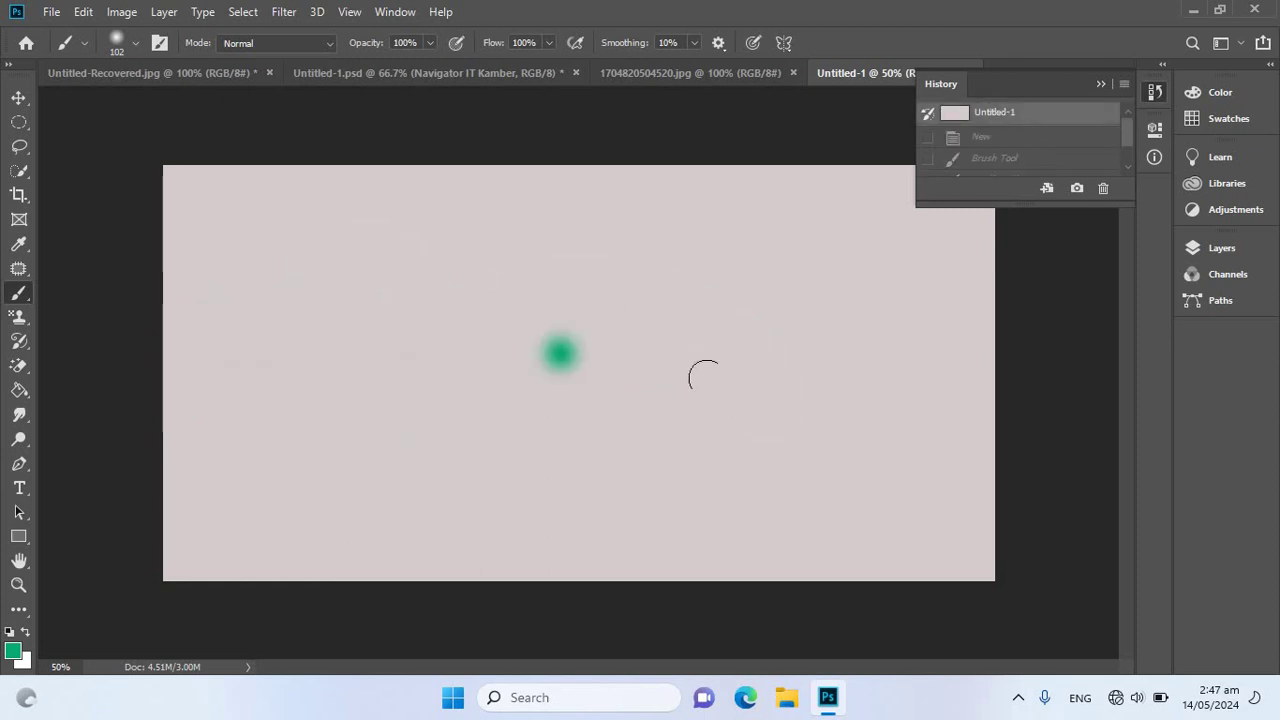
Revert Untitled-1 to blank via History and cancel closing it so the document stays open
{"action": "left_click", "coordinate": [1008, 116]}
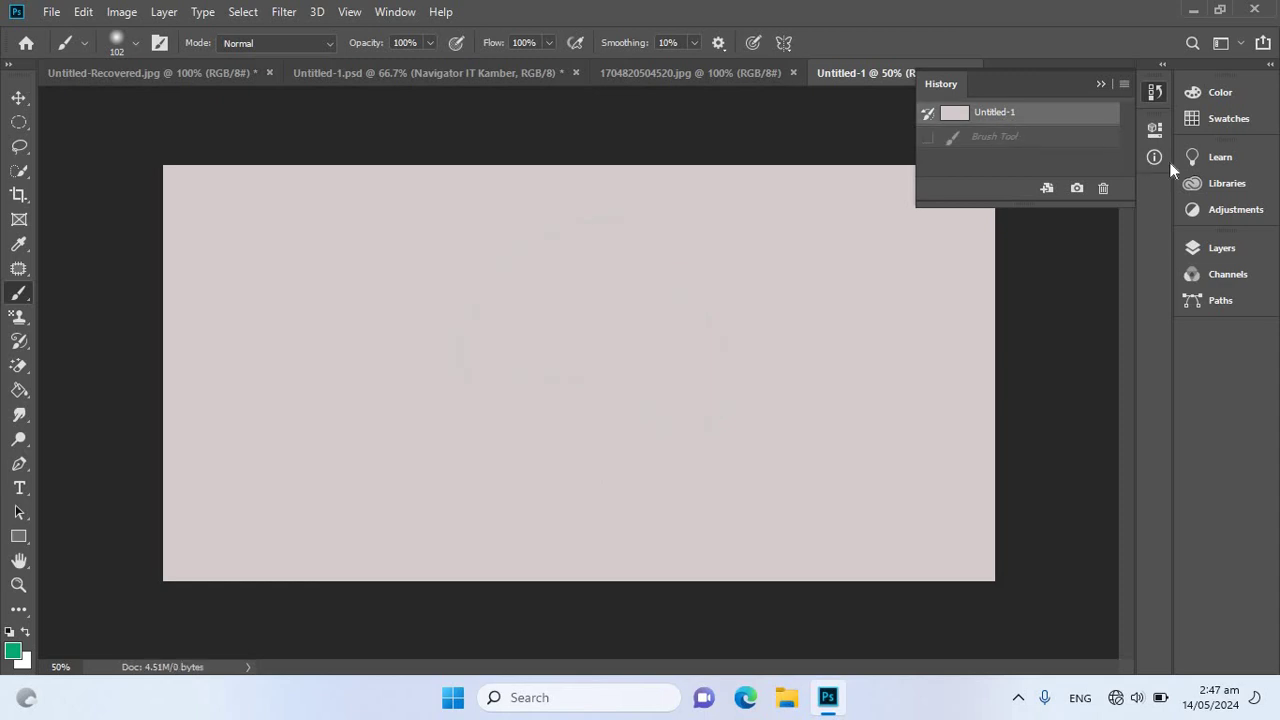
{"action": "left_click", "coordinate": [1155, 92]}
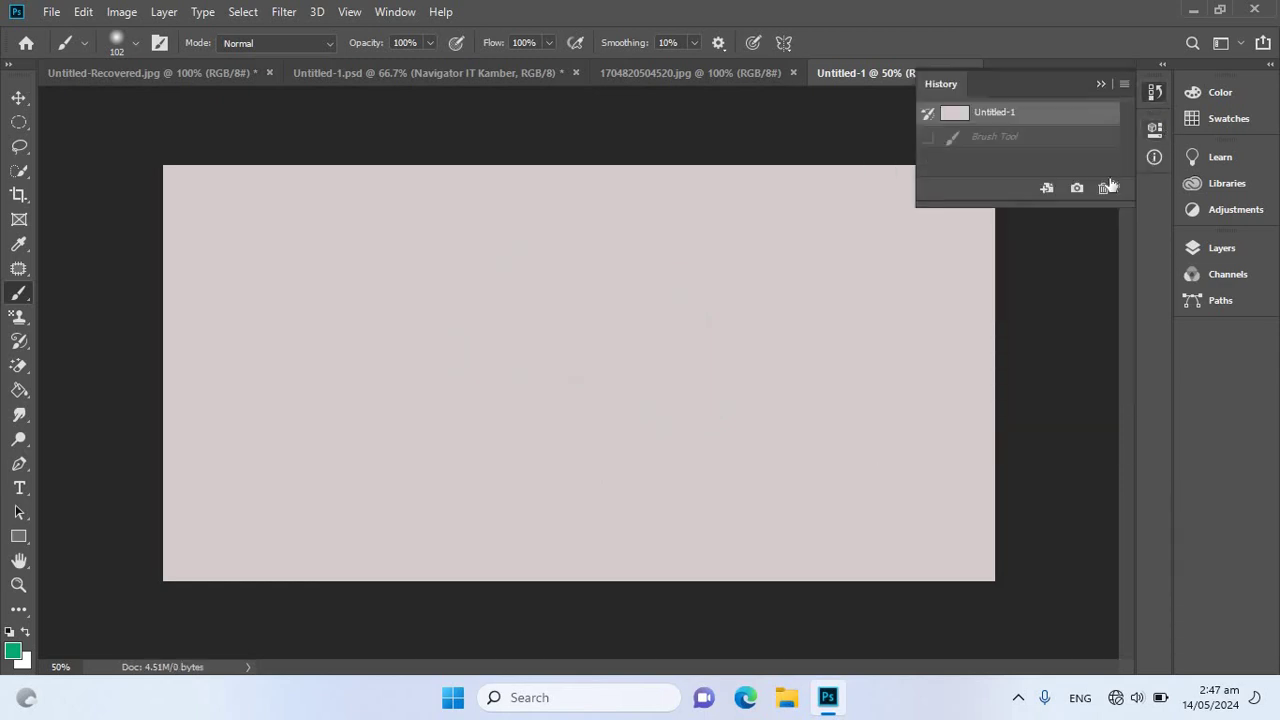
{"action": "left_click", "coordinate": [1047, 188]}
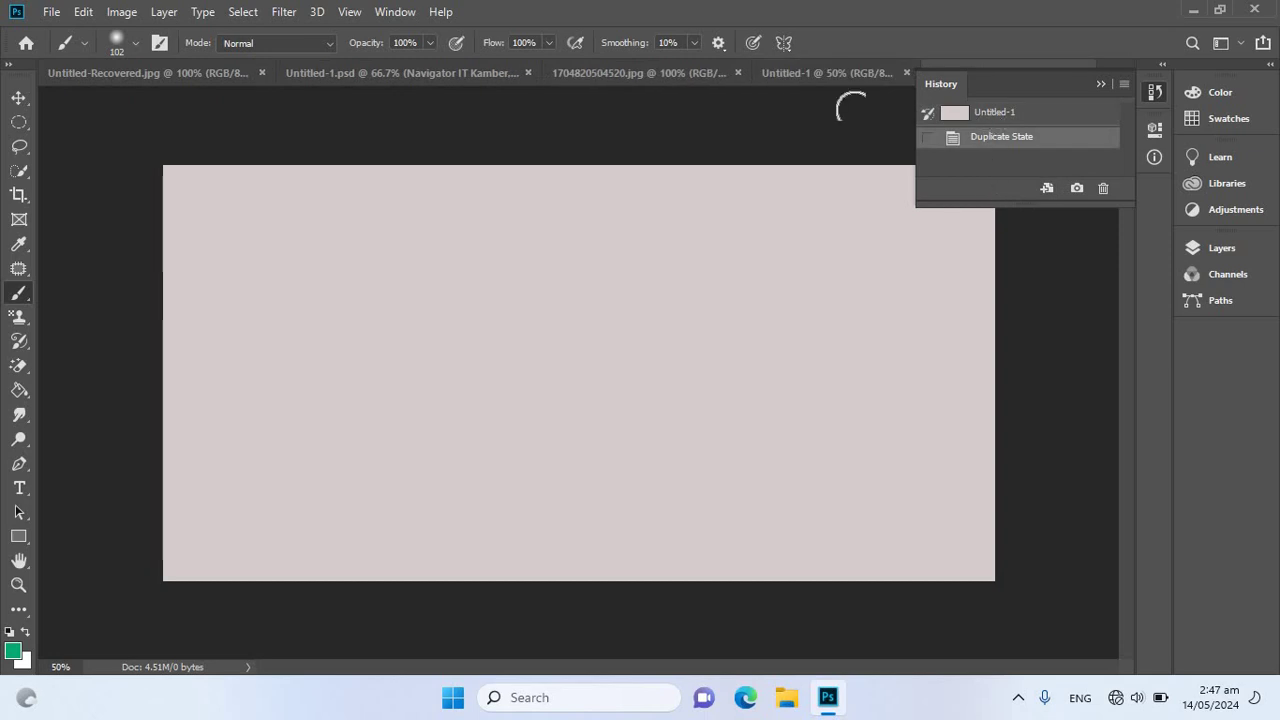
{"action": "left_click", "coordinate": [906, 72]}
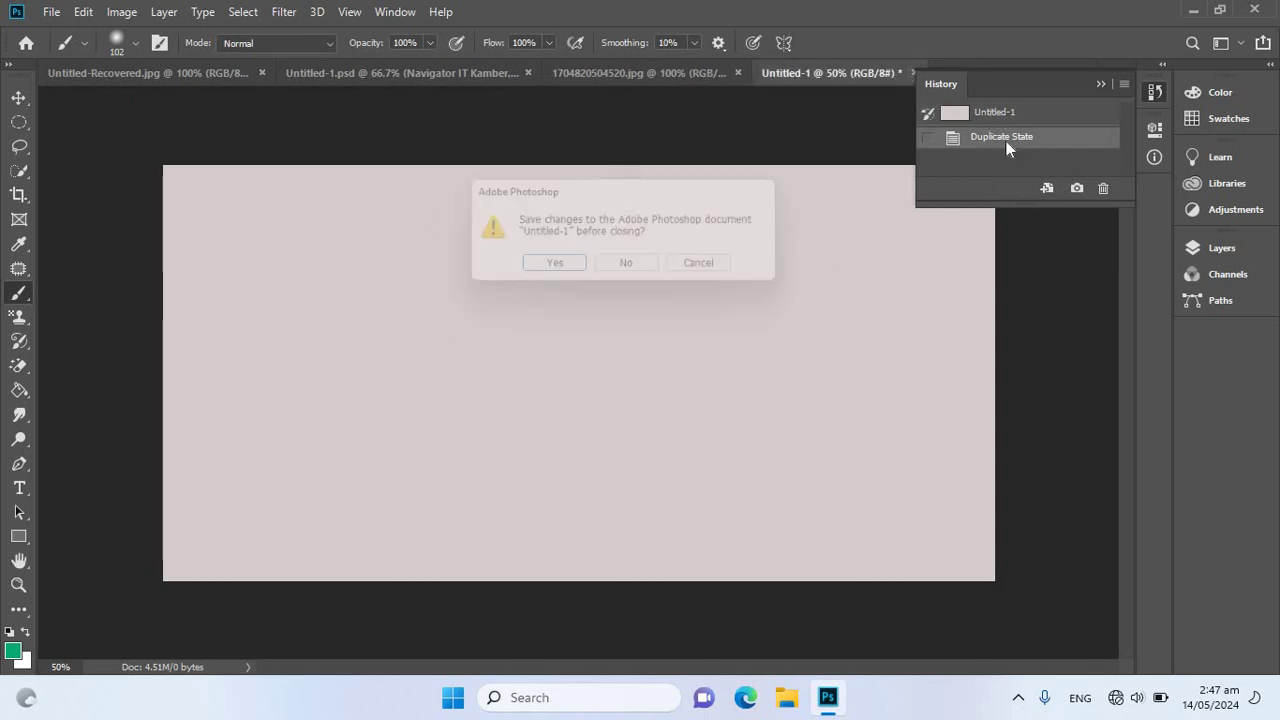
{"action": "left_click", "coordinate": [690, 270]}
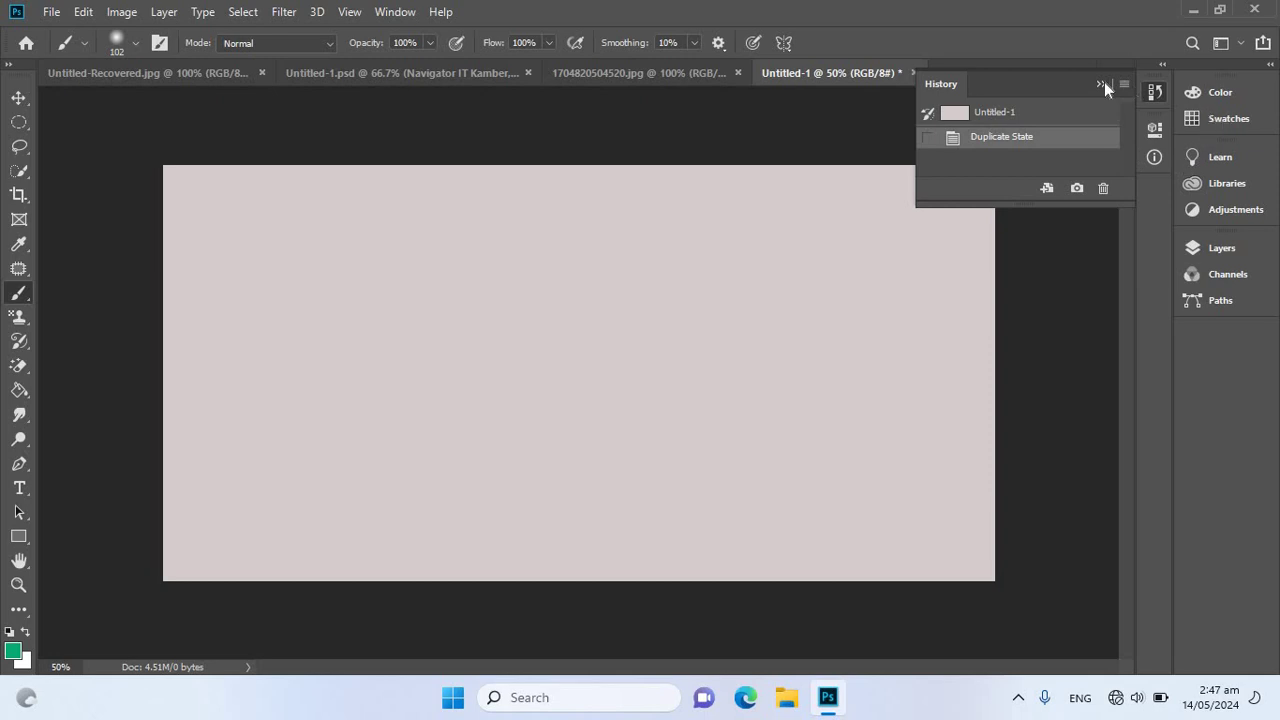
Show the Color panel with F6, then collapse the Color and History panels
{"action": "key", "text": "F6"}
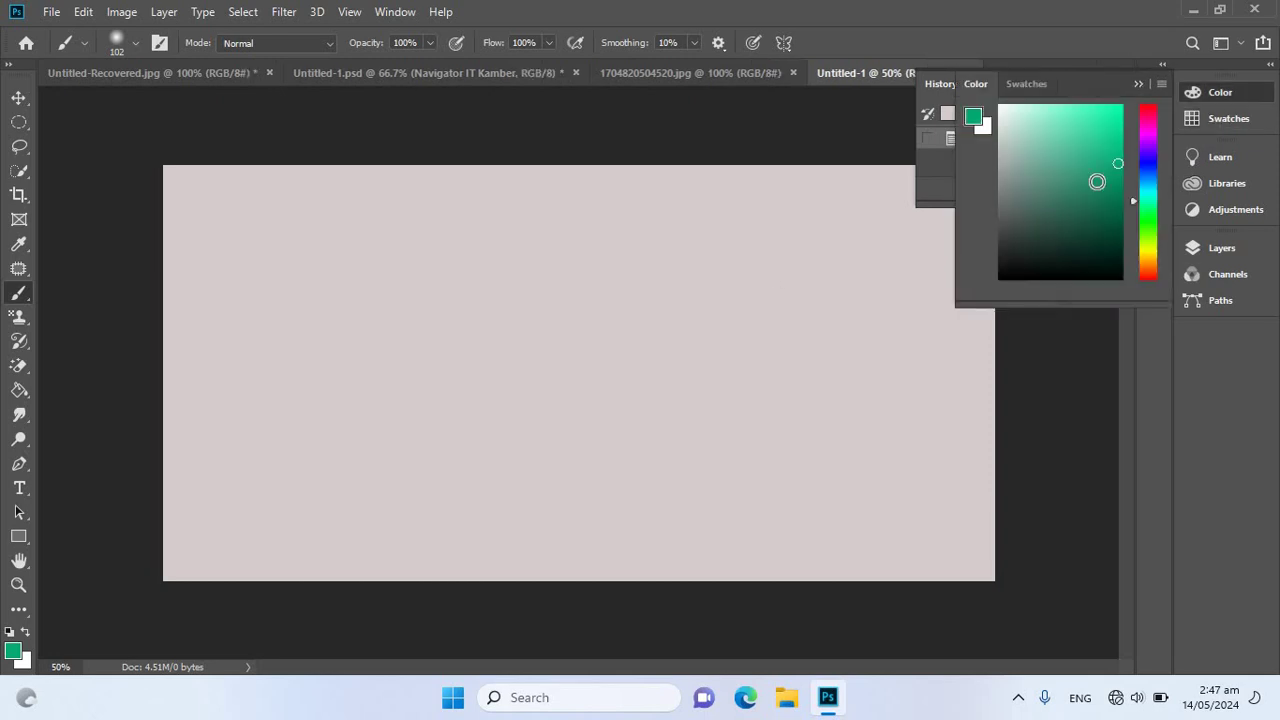
{"action": "left_click", "coordinate": [1137, 86]}
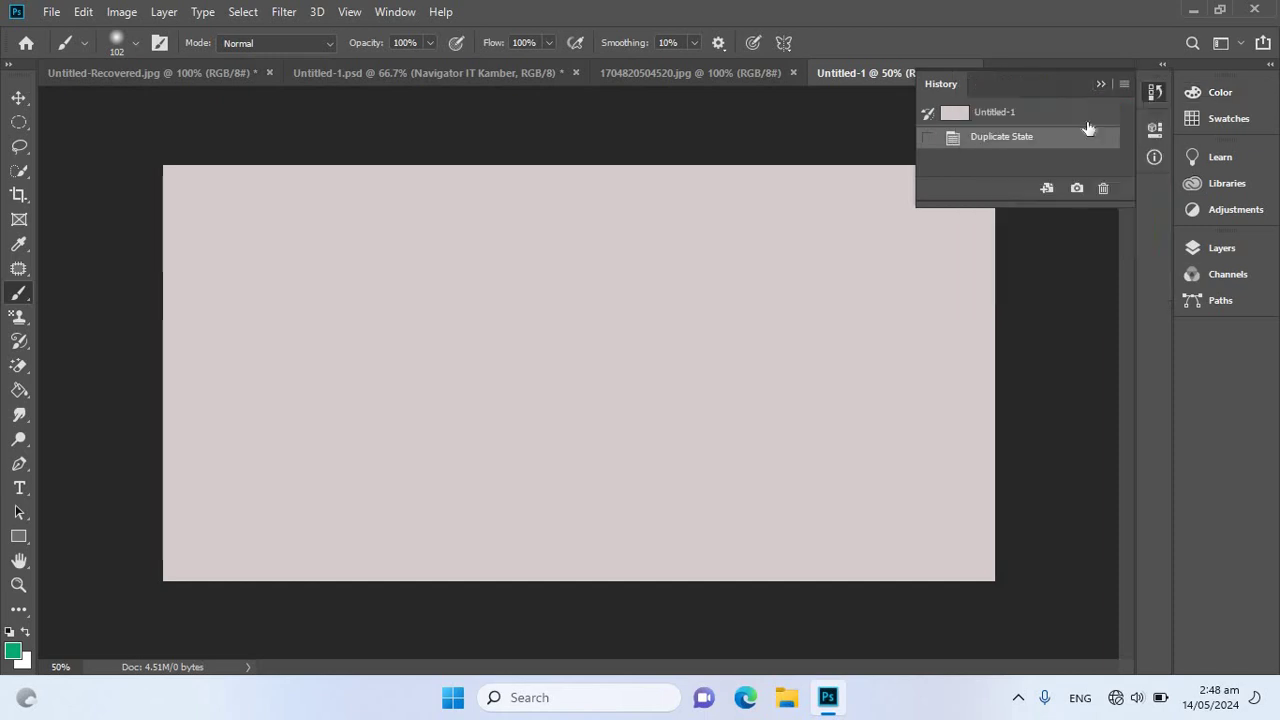
{"action": "left_click", "coordinate": [1100, 84]}
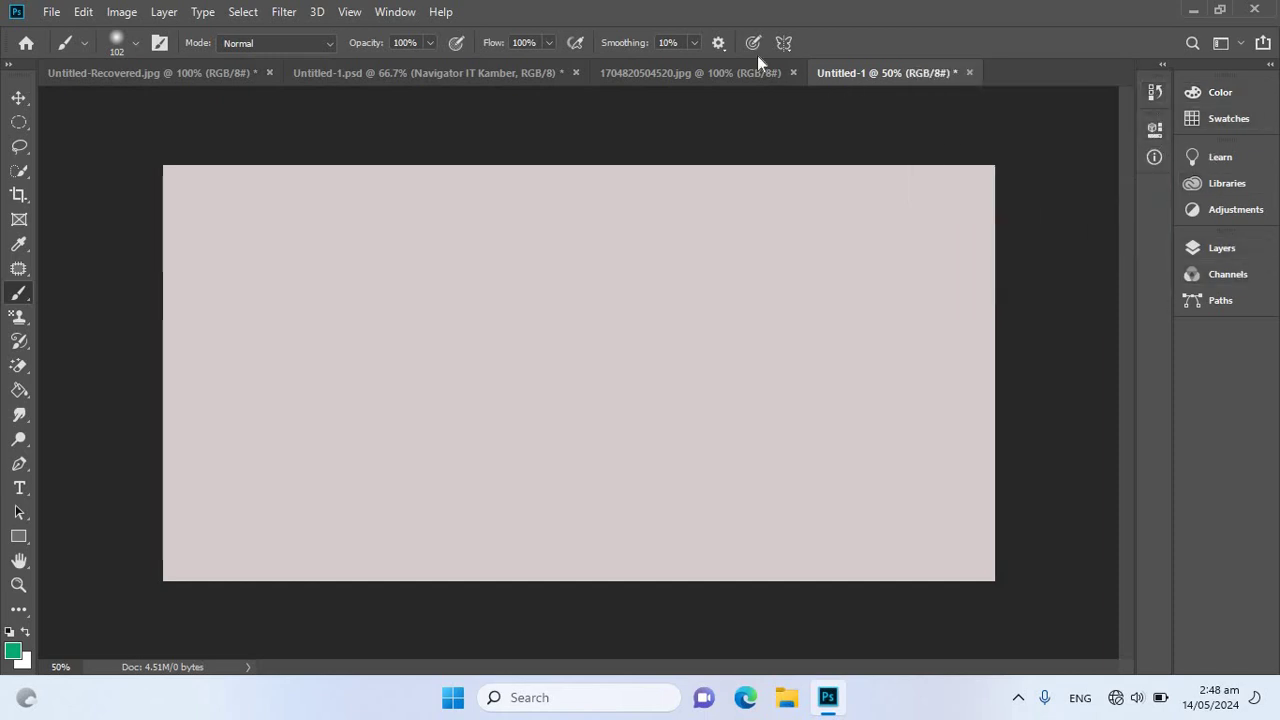
Add a Posterize adjustment layer with Levels raised from 4 to 50
{"action": "right_click", "coordinate": [18, 292]}
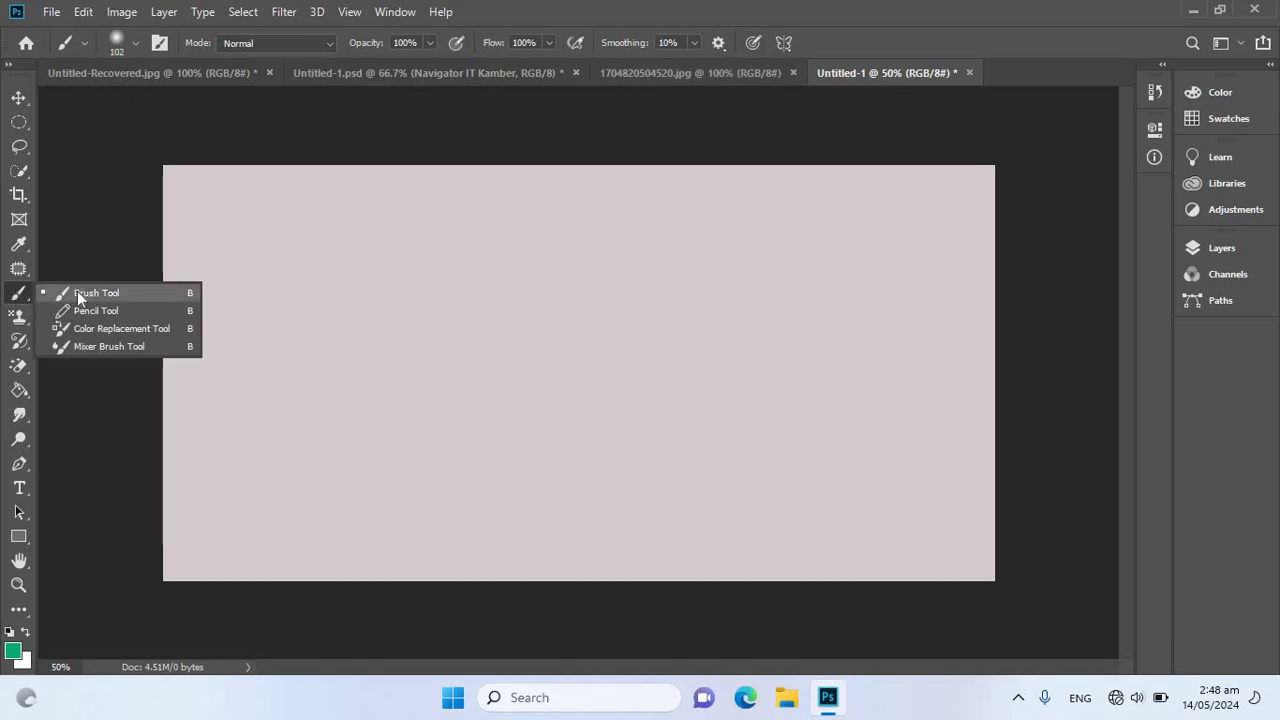
{"action": "left_click", "coordinate": [80, 289]}
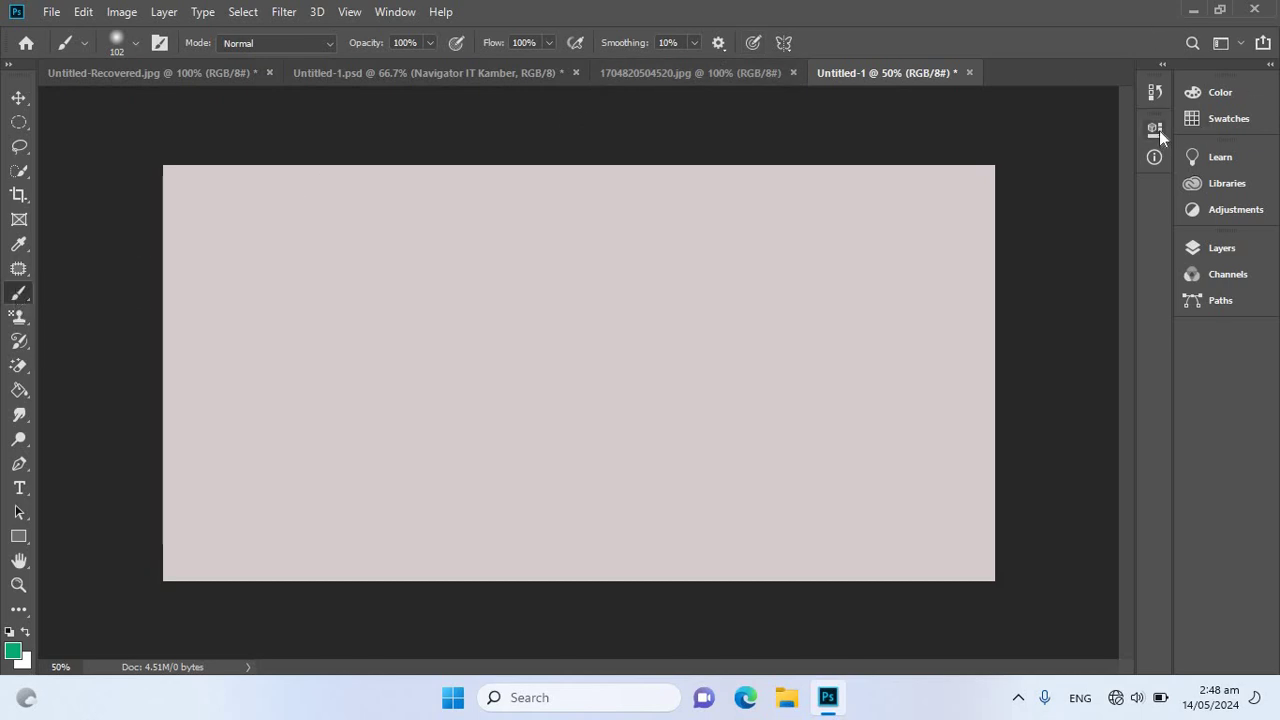
{"action": "left_click", "coordinate": [1236, 210]}
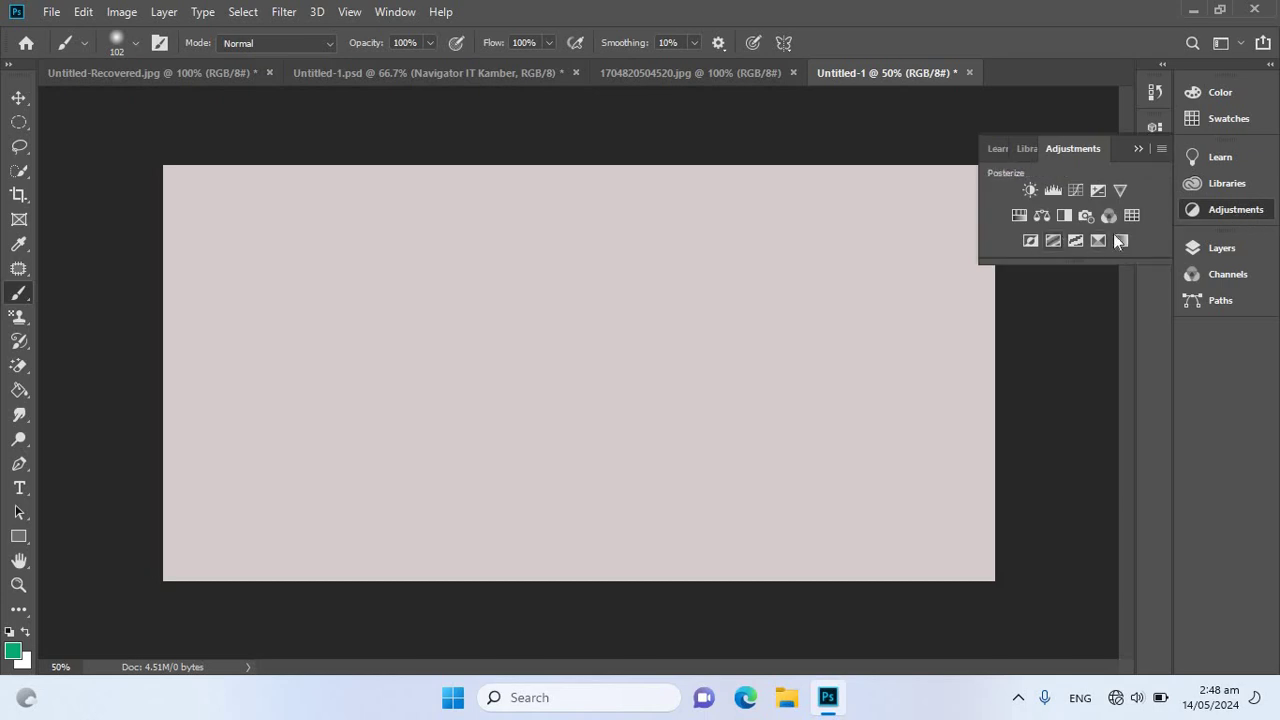
{"action": "left_click", "coordinate": [1056, 241]}
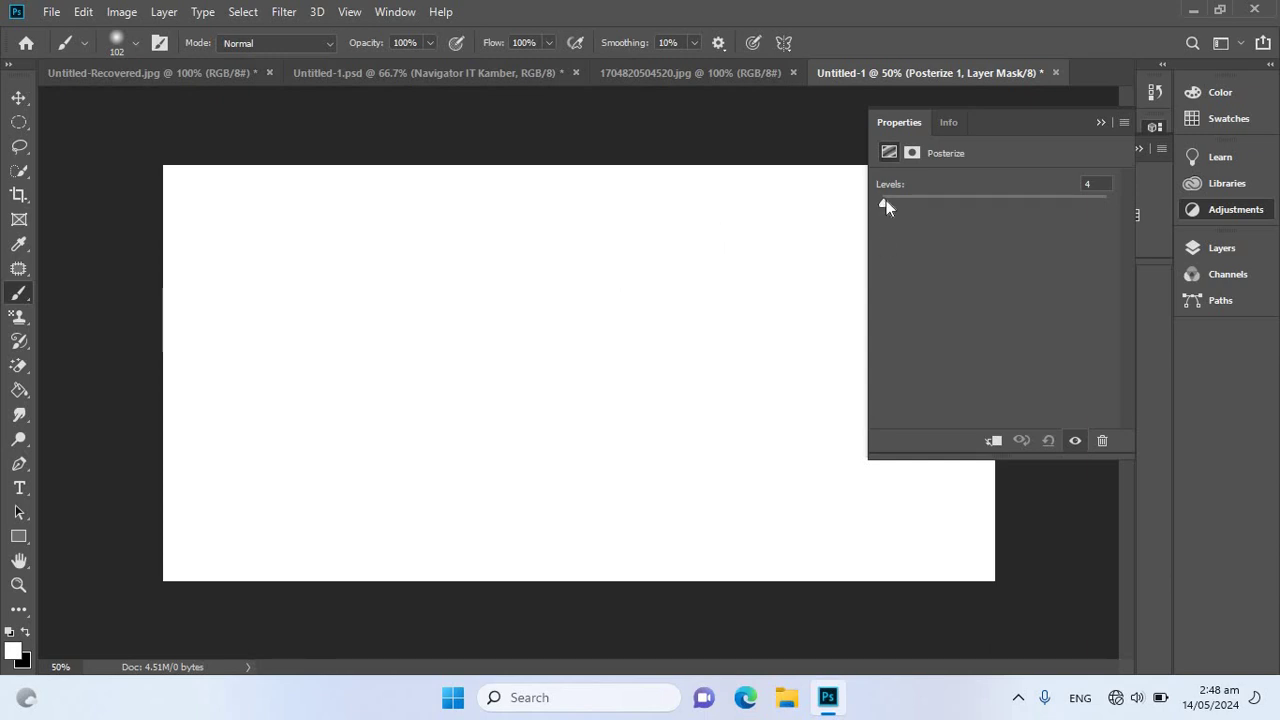
{"action": "left_click_drag", "start_coordinate": [884, 204], "coordinate": [924, 203]}
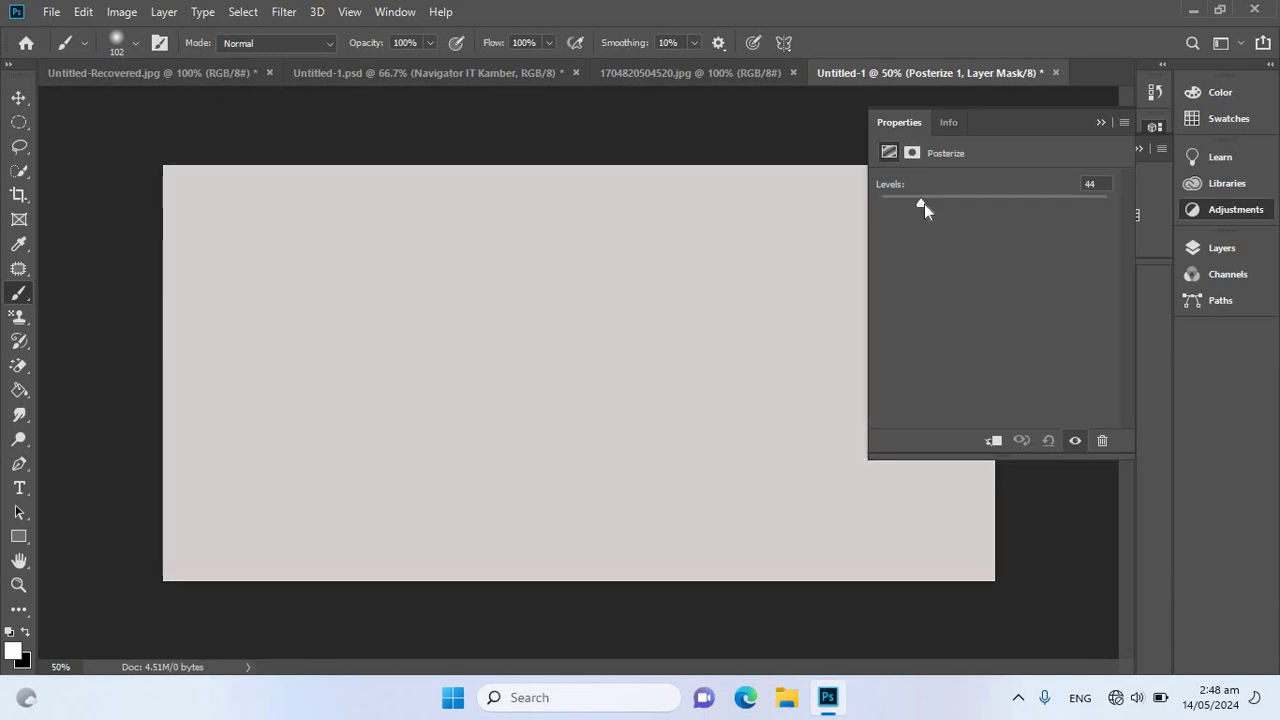
{"action": "left_click", "coordinate": [1101, 123]}
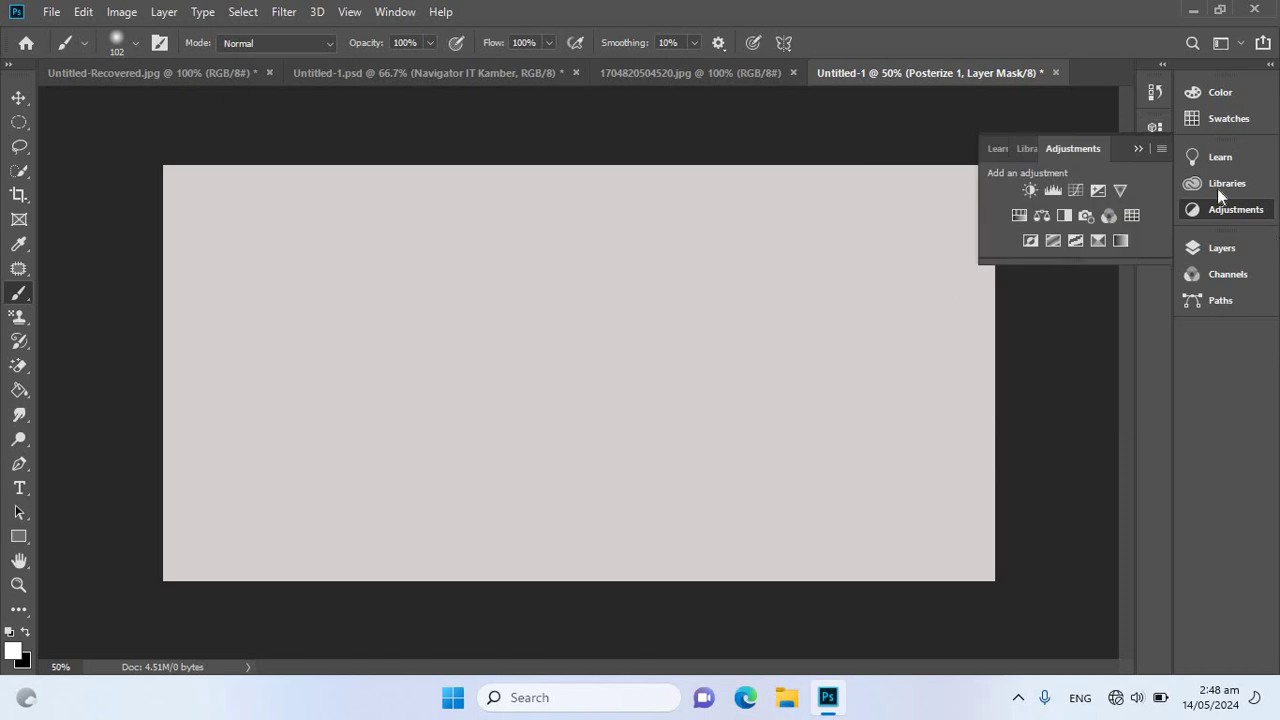
{"action": "left_click", "coordinate": [1138, 148]}
Step back to an earlier Brush Tool state in History and delete the undone states
{"action": "left_click", "coordinate": [1155, 92]}
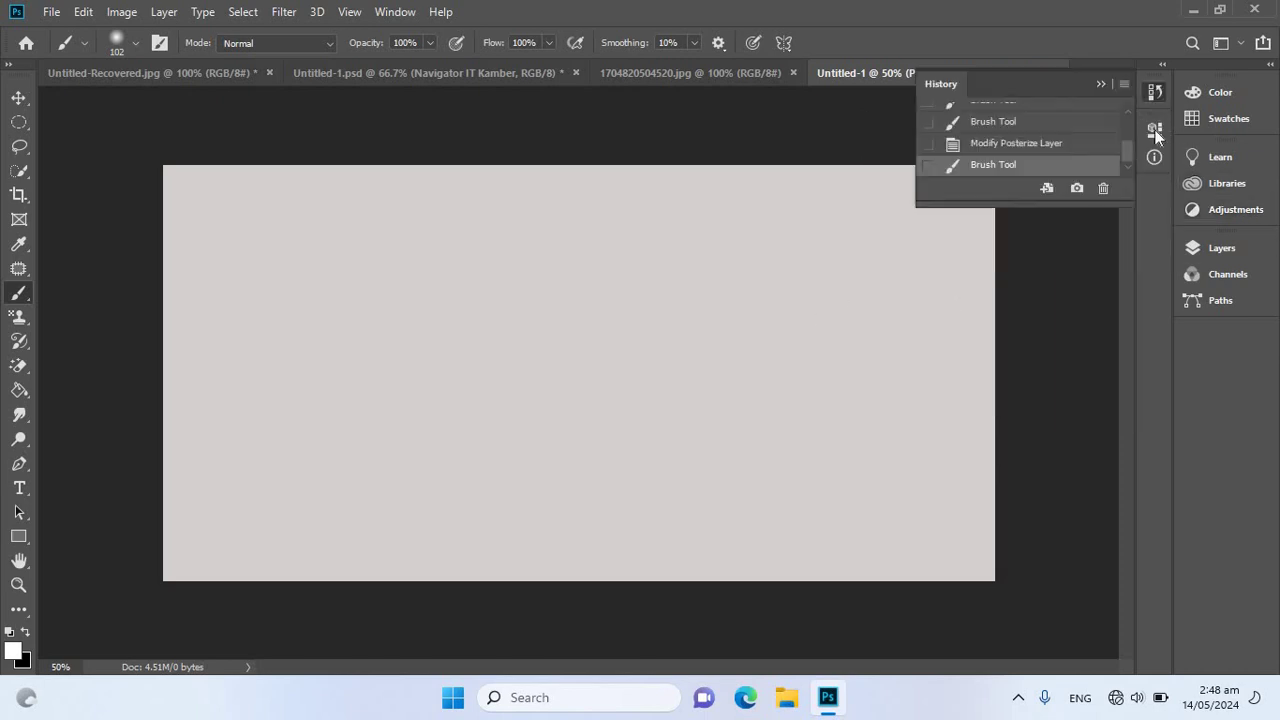
{"action": "left_click", "coordinate": [993, 122]}
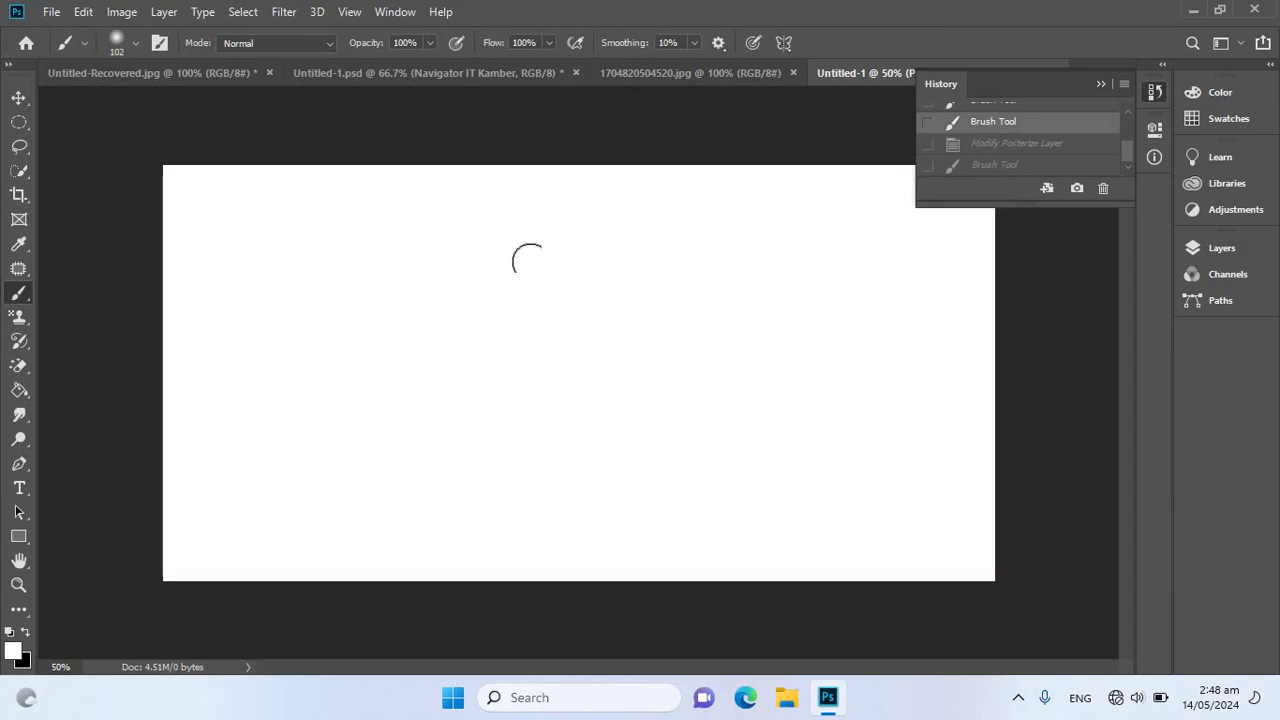
{"action": "left_click", "coordinate": [1103, 185]}
{"action": "left_click_drag", "start_coordinate": [1131, 150], "coordinate": [1138, 110]}
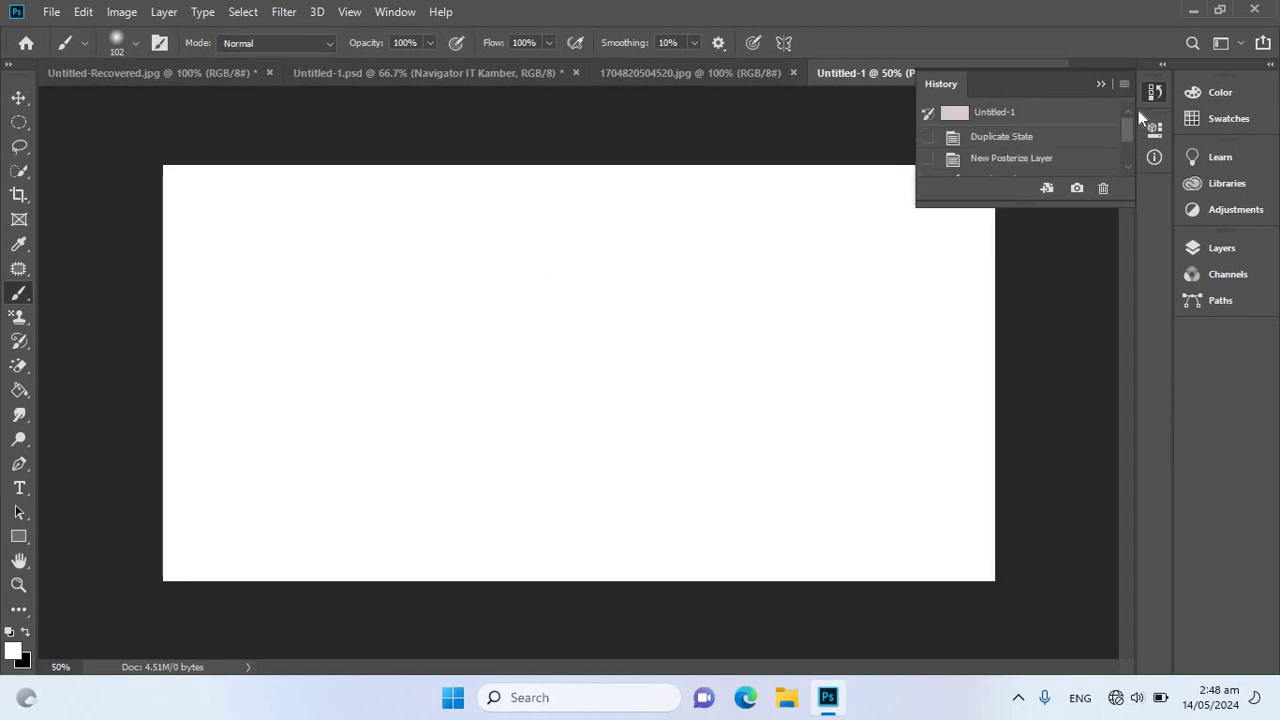
{"action": "scroll", "coordinate": [1074, 163], "scroll_direction": "down", "scroll_amount": 3}
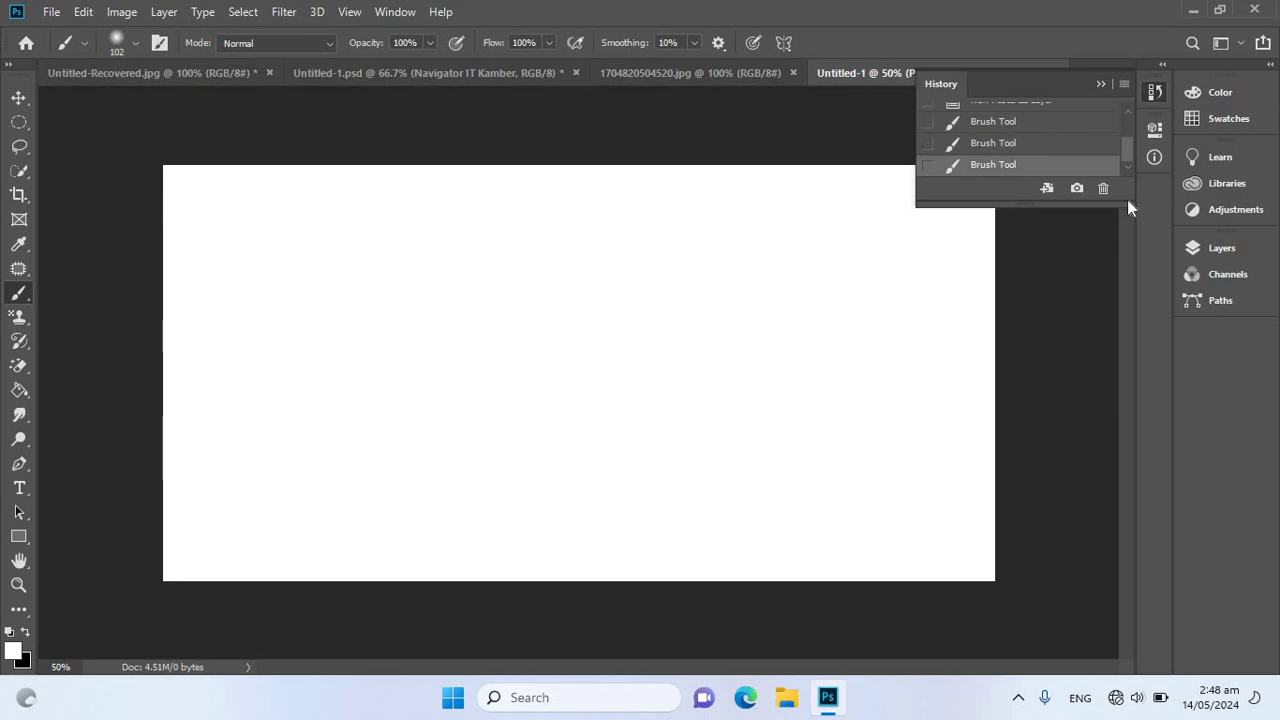
{"action": "left_click_drag", "start_coordinate": [1120, 279], "coordinate": [1120, 366]}
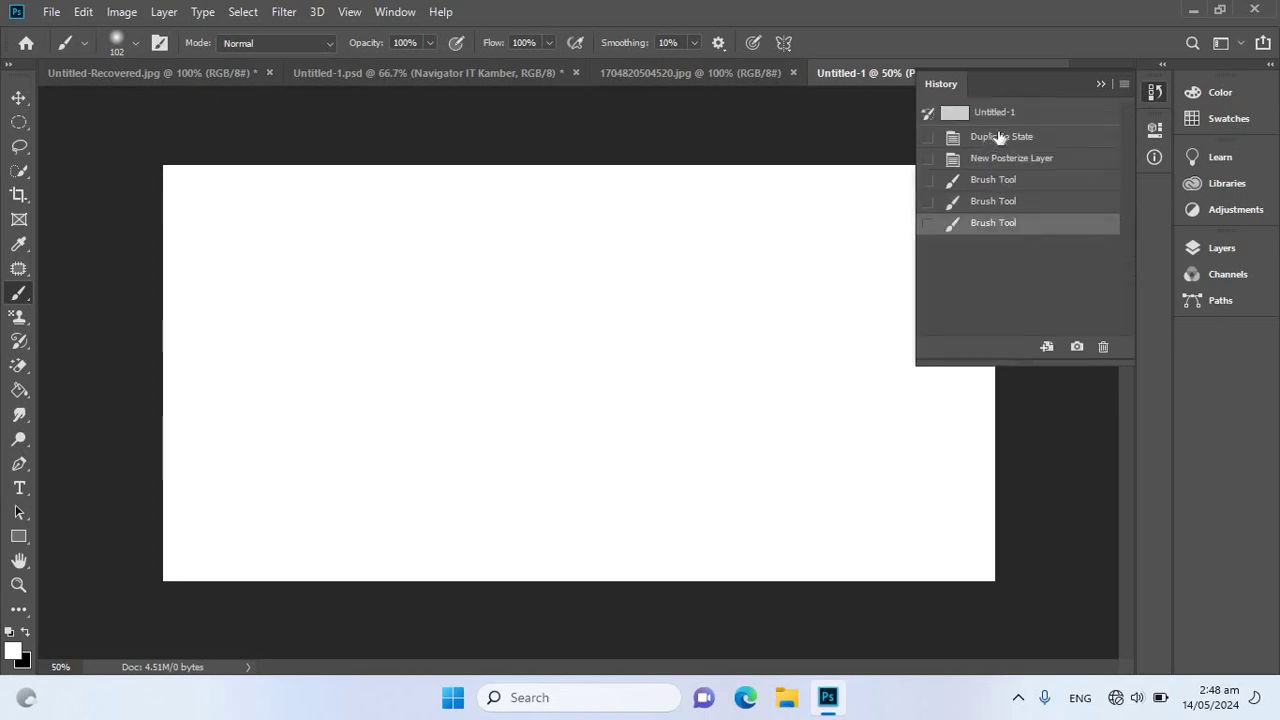
Revert to the first brush state and set it as the history brush source
{"action": "left_click", "coordinate": [995, 181]}
{"action": "left_click_drag", "start_coordinate": [501, 266], "coordinate": [592, 294]}
{"action": "left_click", "coordinate": [928, 201]}
{"action": "left_click", "coordinate": [928, 180]}
{"action": "left_click", "coordinate": [1100, 84]}
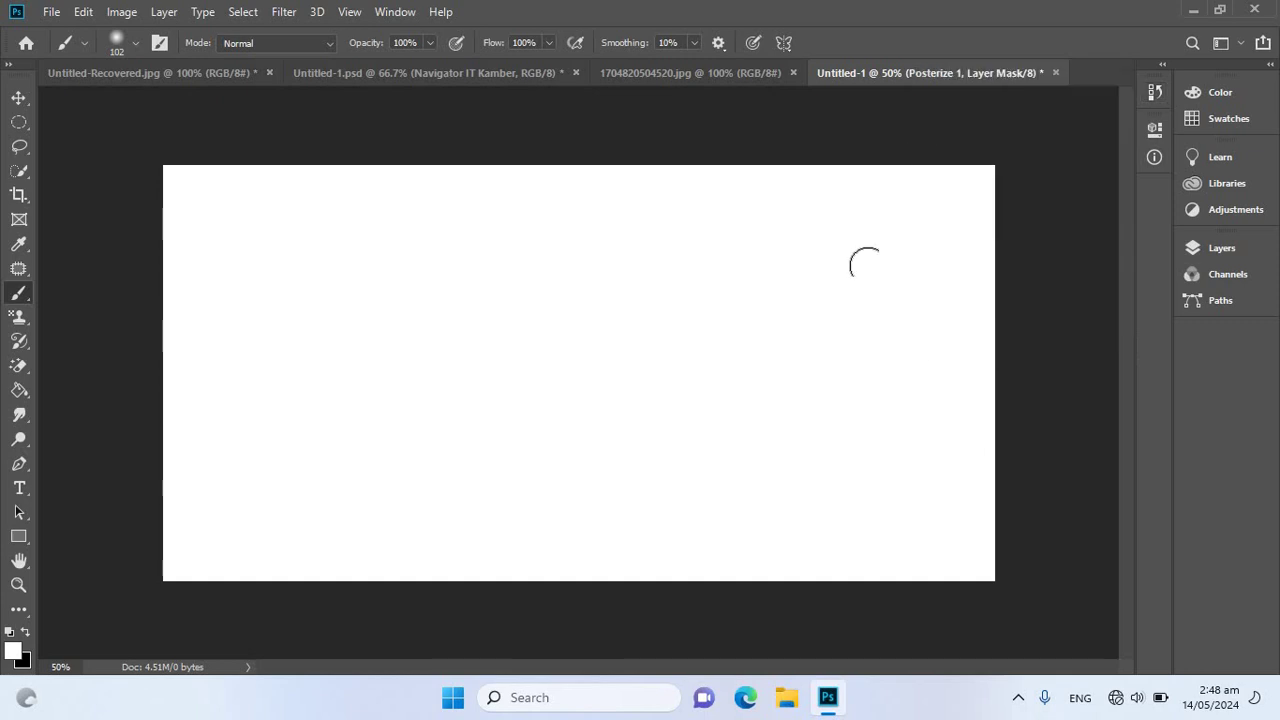
Add a Color Lookup adjustment layer to Untitled-1 from the Adjustments panel
{"action": "left_click", "coordinate": [1222, 187]}
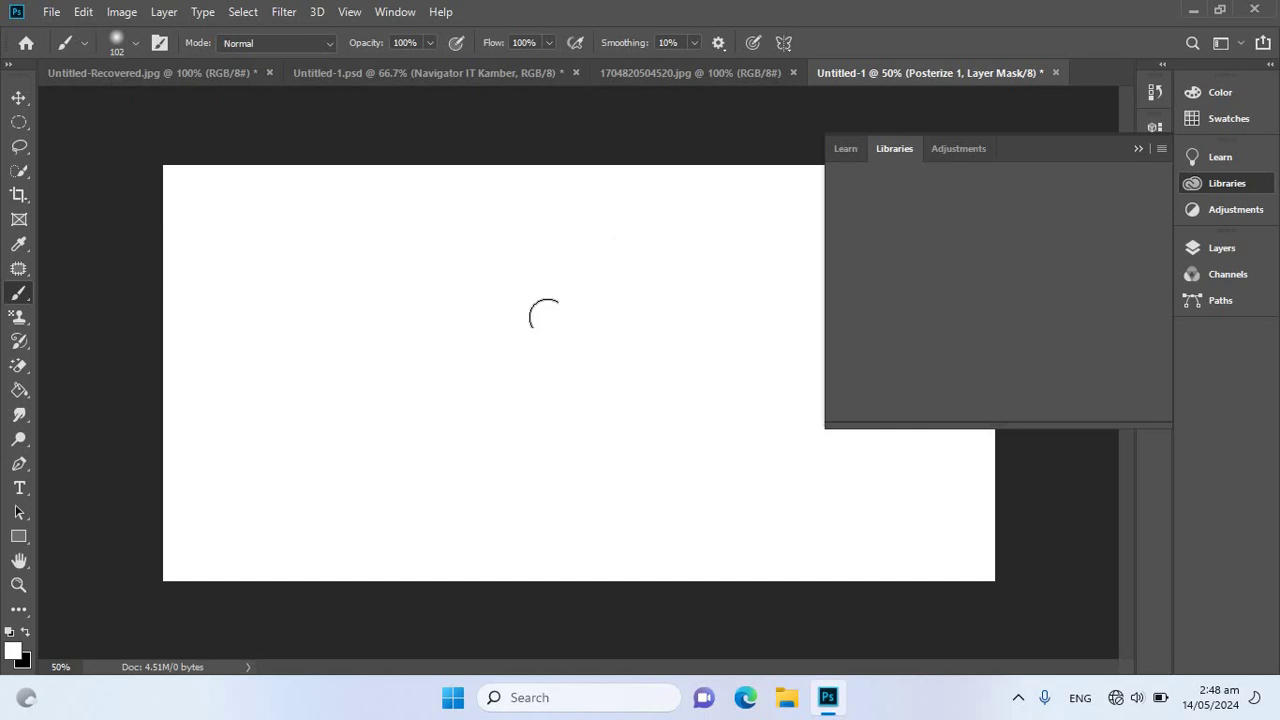
{"action": "left_click", "coordinate": [958, 148]}
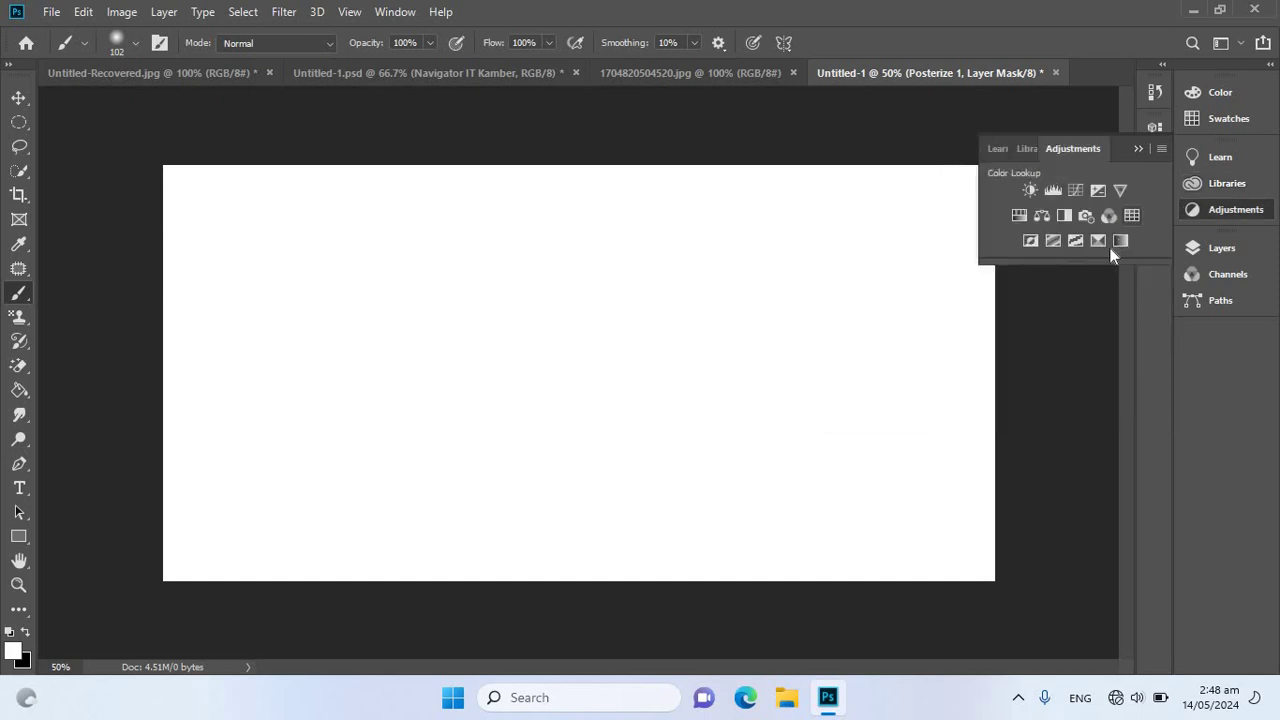
{"action": "left_click", "coordinate": [1077, 149]}
{"action": "left_click", "coordinate": [1131, 215]}
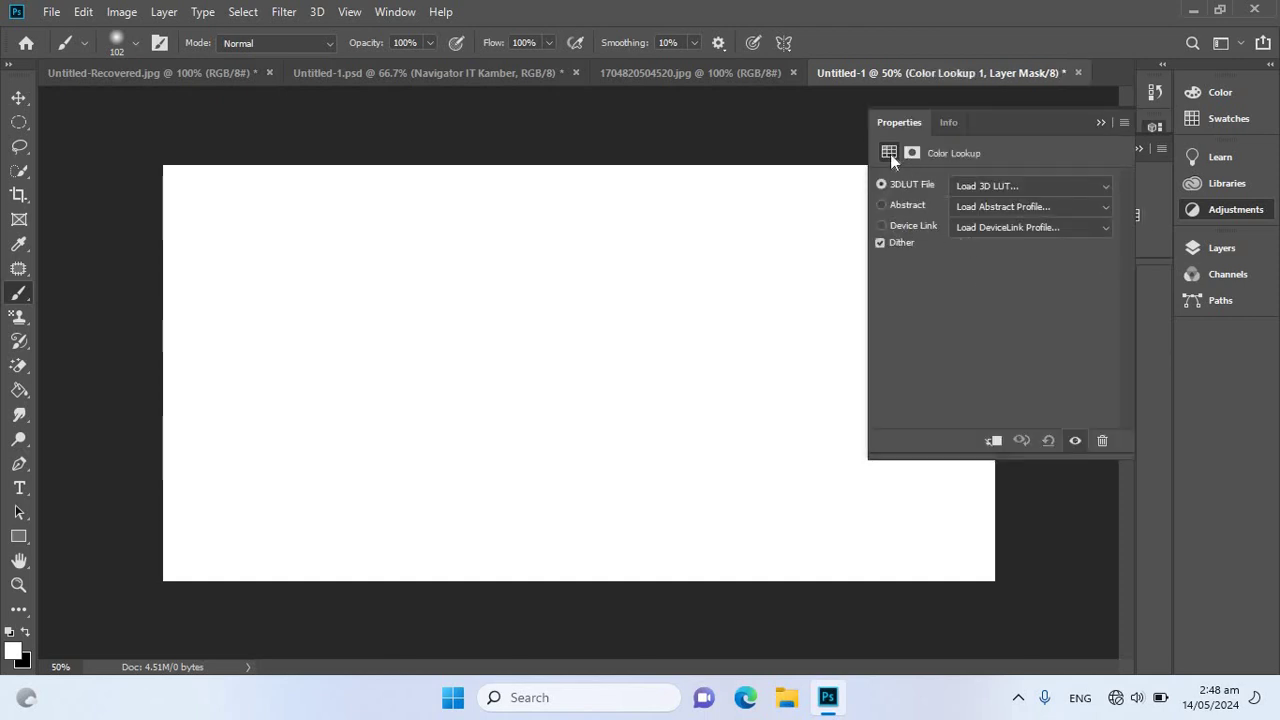
Collapse the Properties and Adjustments panels and select the Move tool
{"action": "left_click", "coordinate": [1100, 122]}
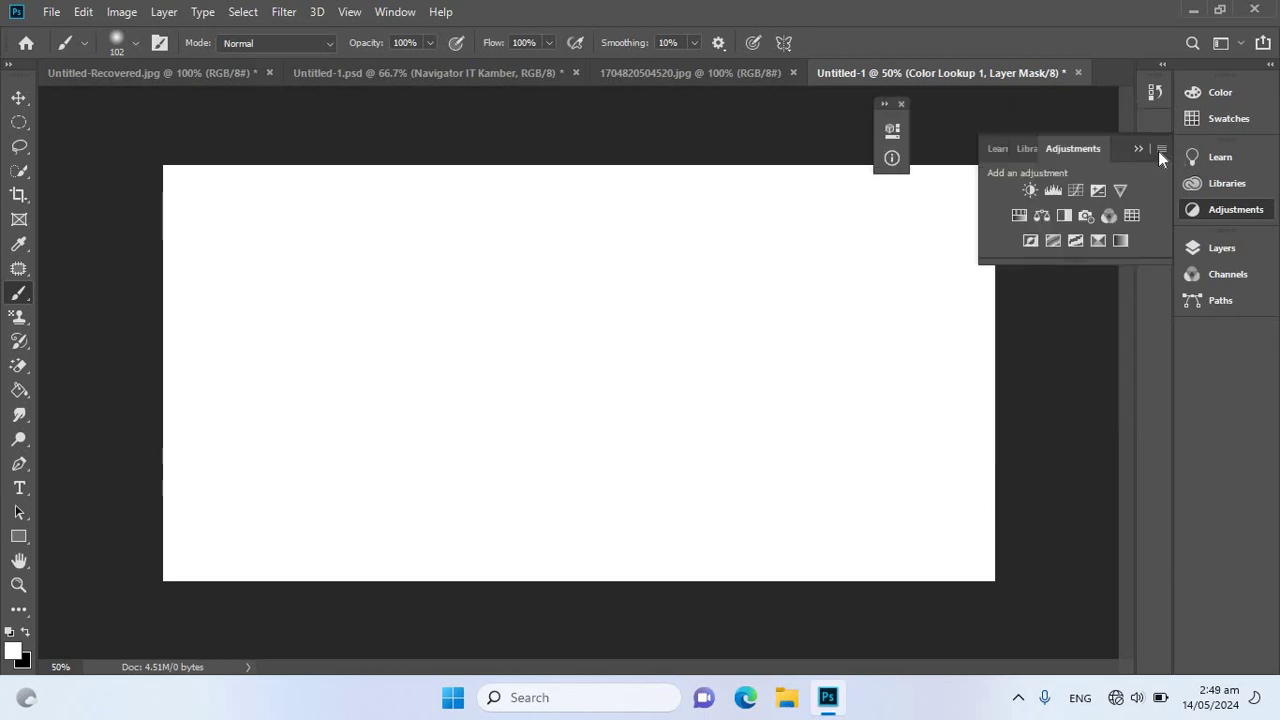
{"action": "left_click", "coordinate": [1139, 148]}
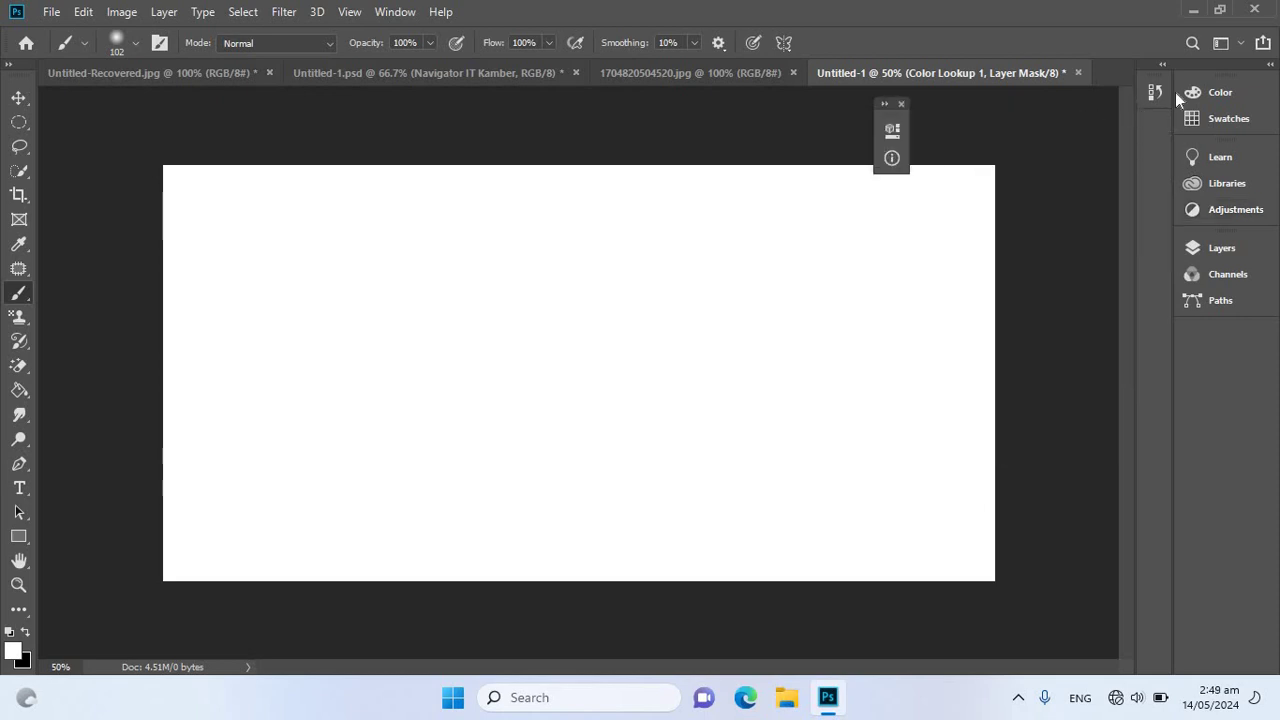
{"action": "left_click", "coordinate": [900, 103]}
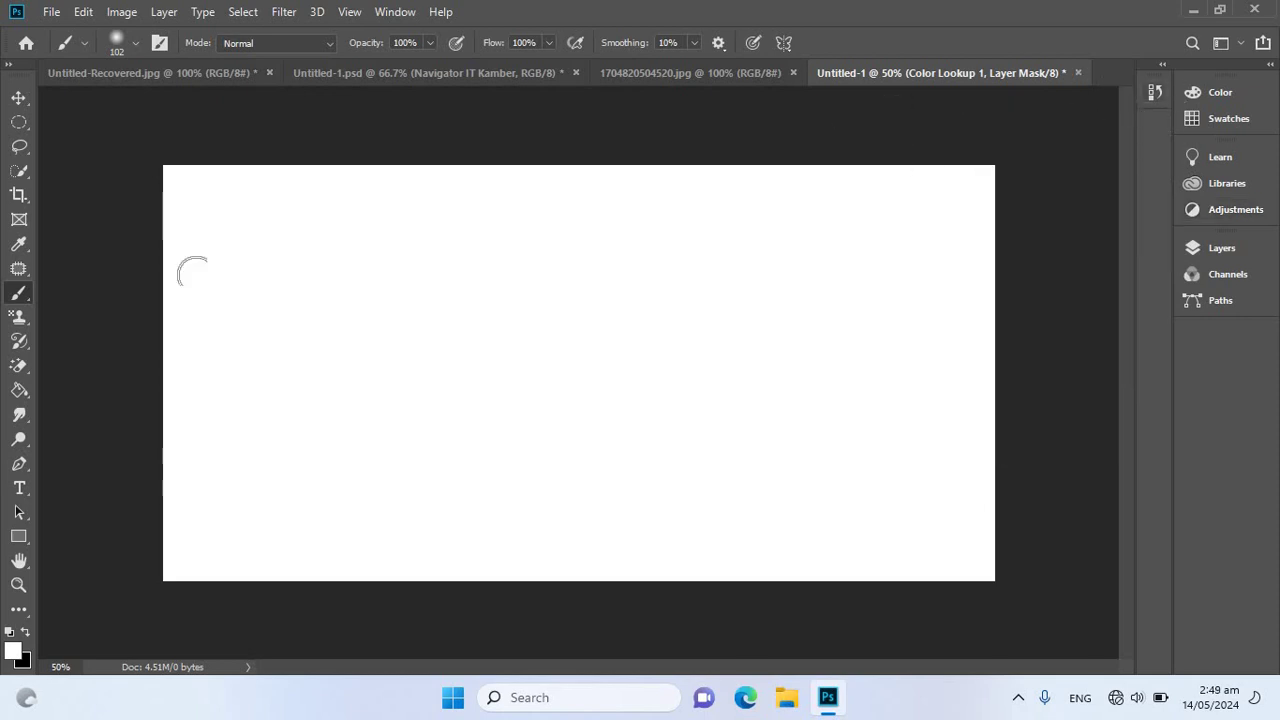
{"action": "left_click", "coordinate": [18, 97]}
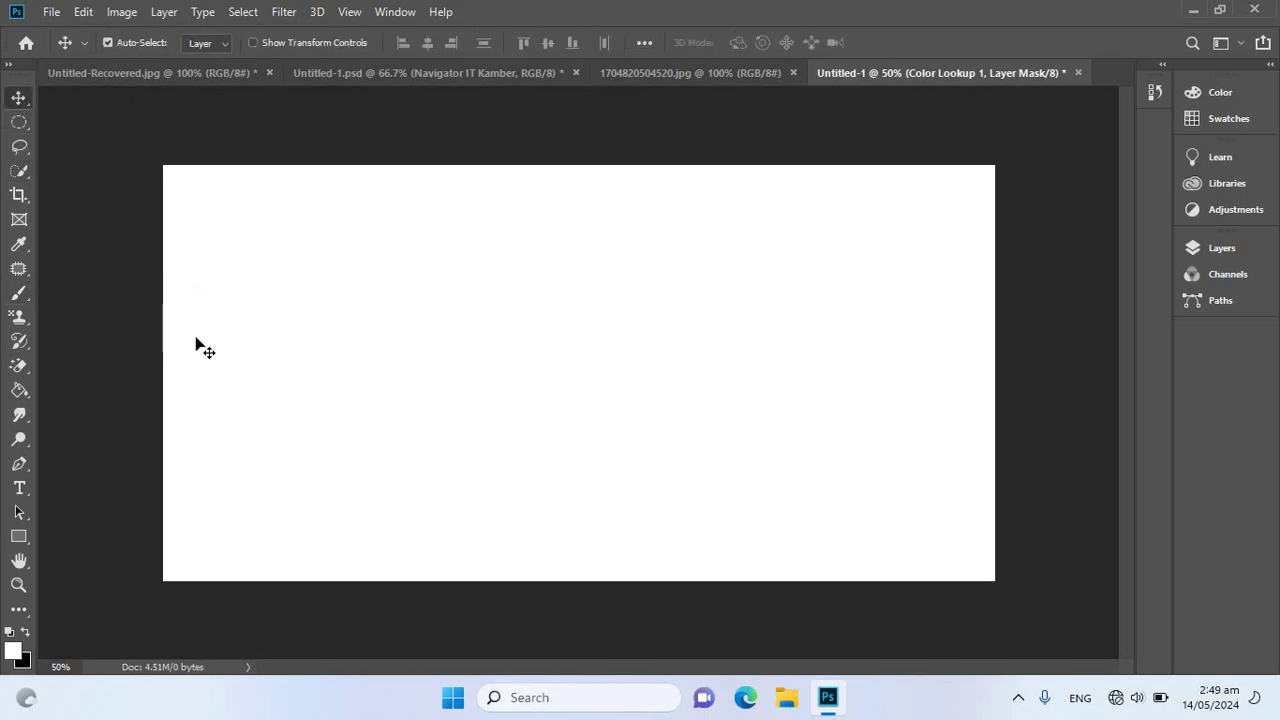
{"action": "left_click", "coordinate": [124, 14]}
Convert the Untitled-Recovered.jpg portrait to CMYK mode and zoom it to 200%
{"action": "left_click", "coordinate": [610, 72]}
{"action": "left_click", "coordinate": [727, 67]}
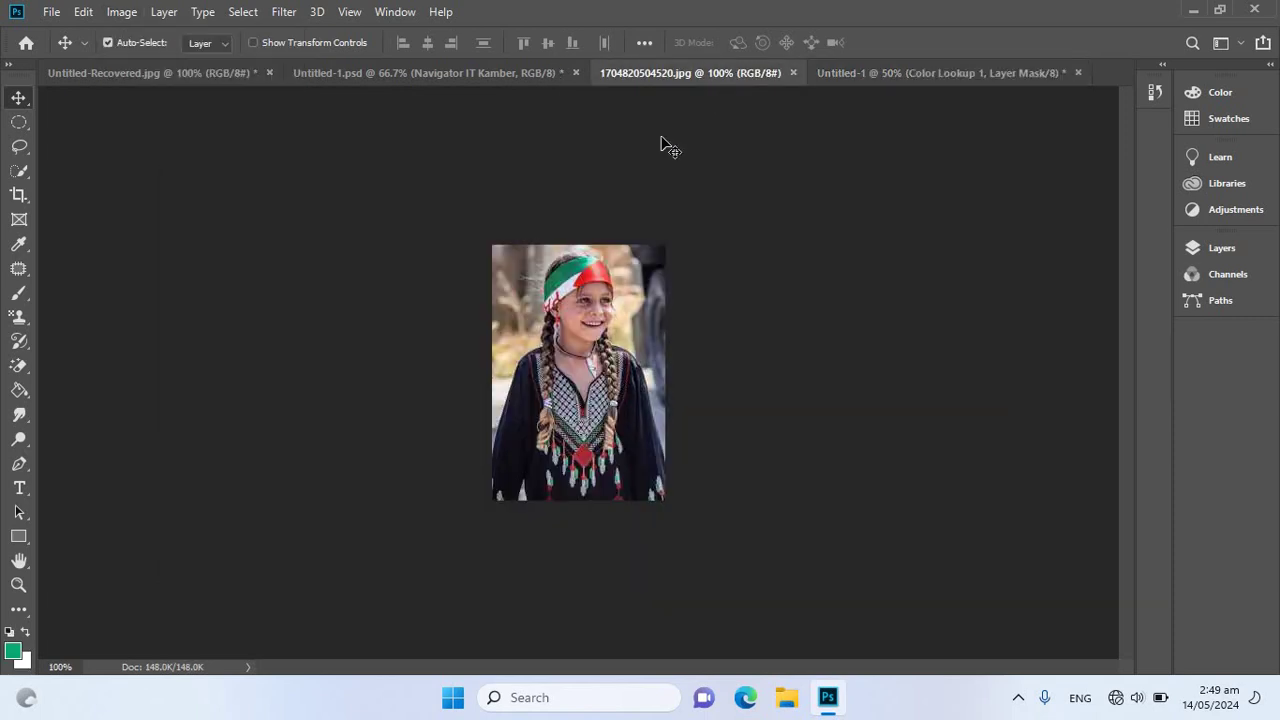
{"action": "left_click", "coordinate": [441, 76]}
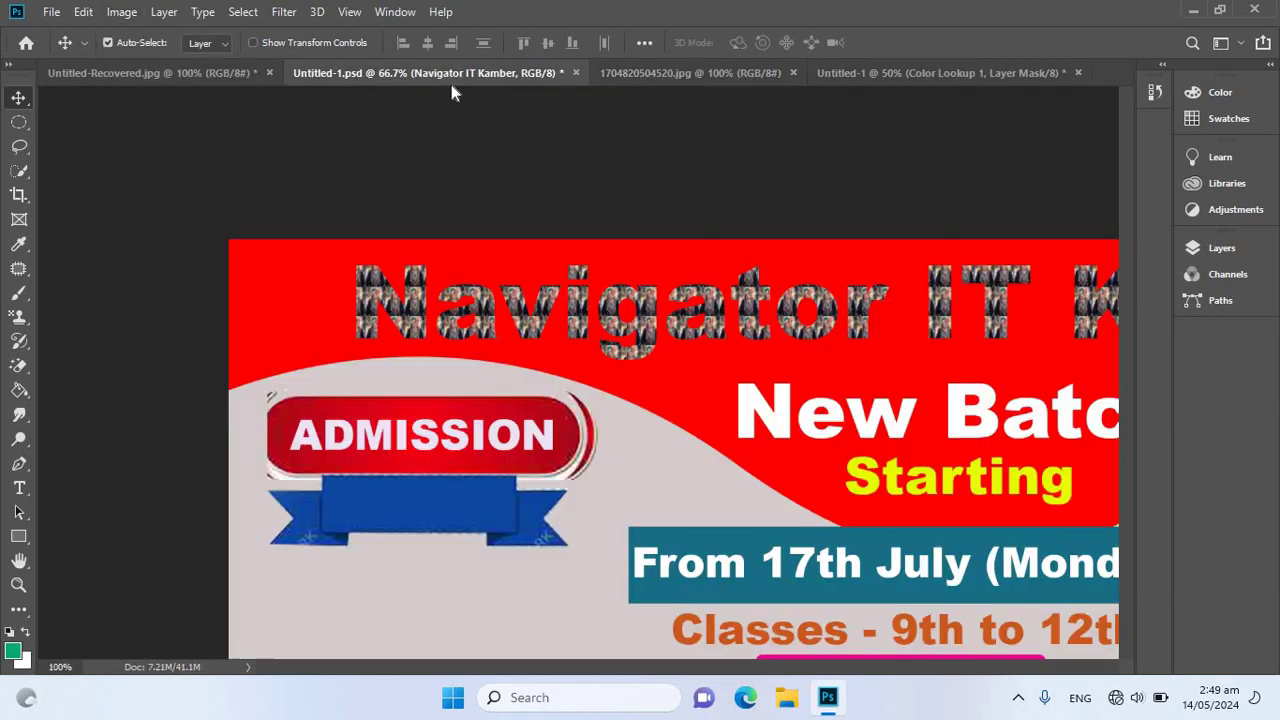
{"action": "left_click", "coordinate": [232, 70]}
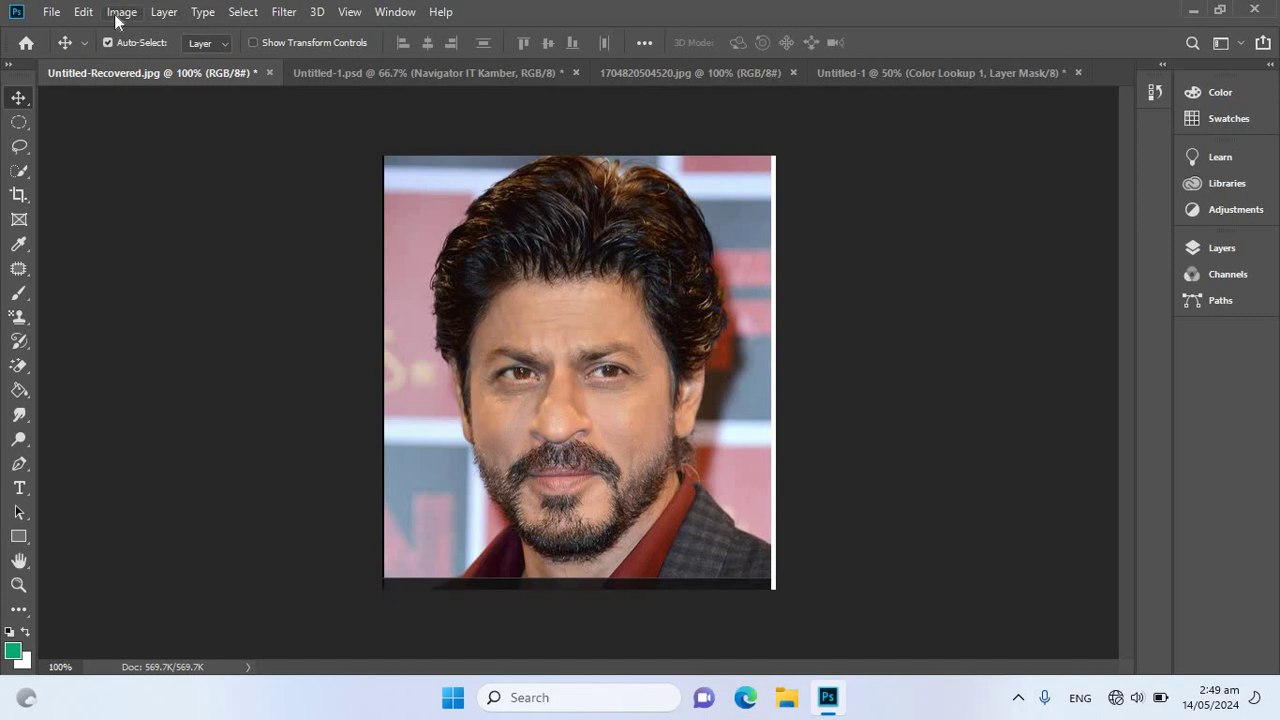
{"action": "left_click", "coordinate": [119, 14]}
{"action": "mouse_move", "coordinate": [160, 33]}
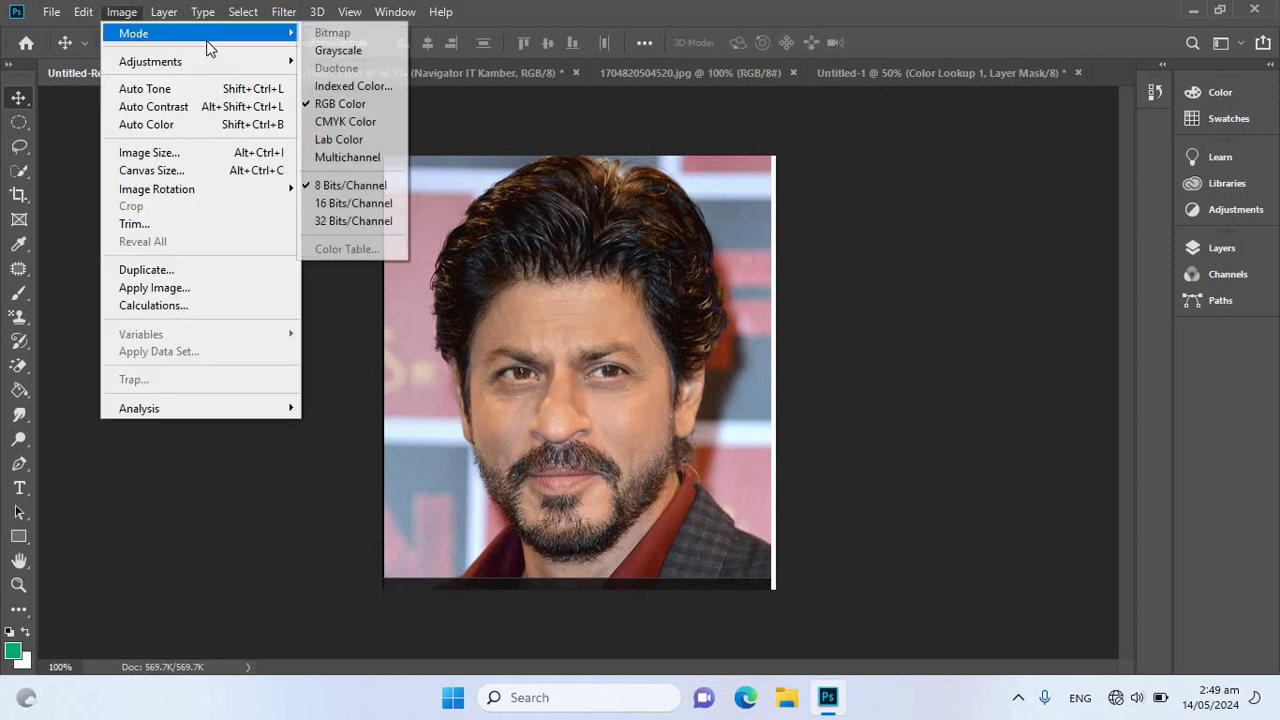
{"action": "left_click", "coordinate": [370, 124]}
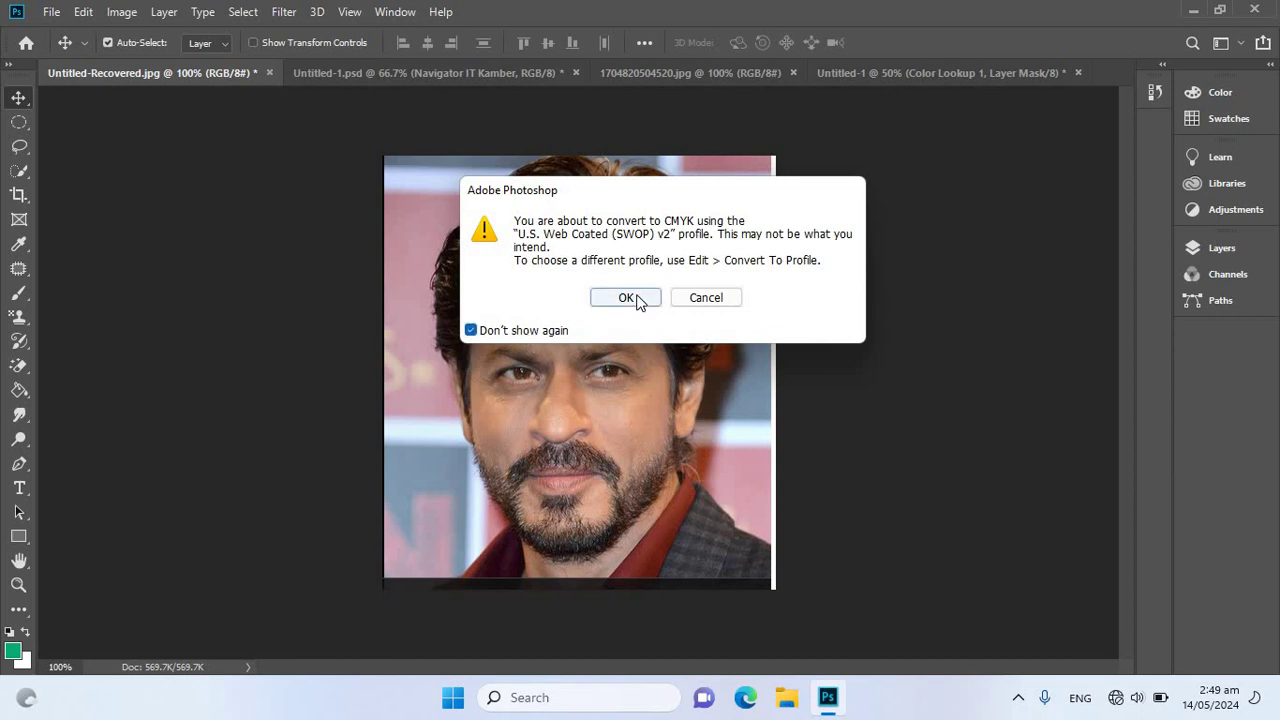
{"action": "left_click", "coordinate": [624, 297]}
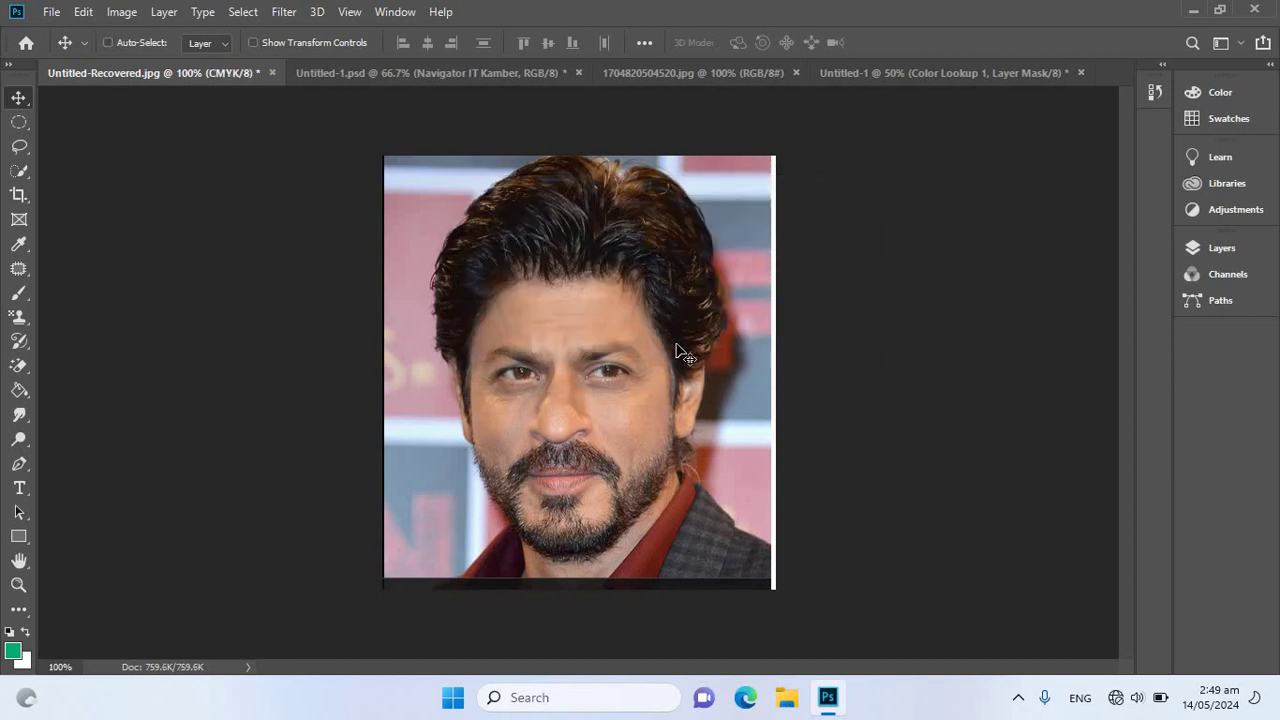
{"action": "key", "text": "ctrl+plus"}
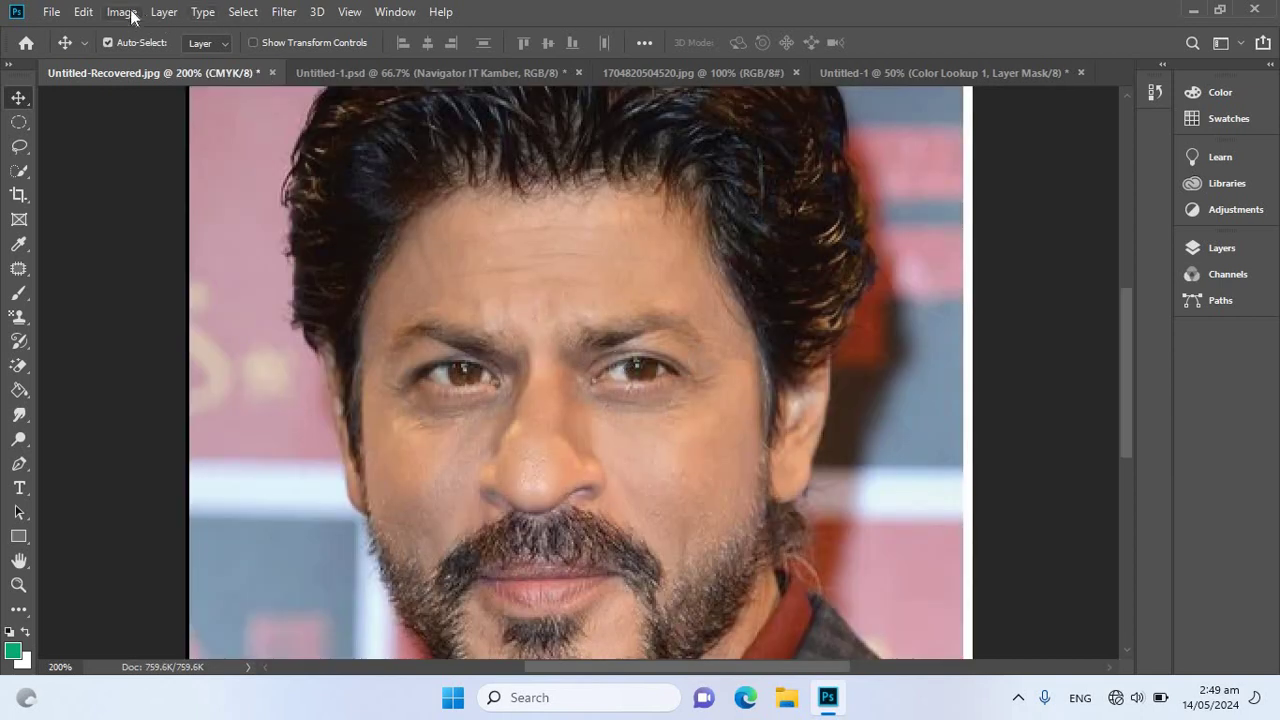
Convert the portrait to Lab Color, try Grayscale, then undo back to Lab
{"action": "left_click", "coordinate": [124, 12]}
{"action": "mouse_move", "coordinate": [133, 33]}
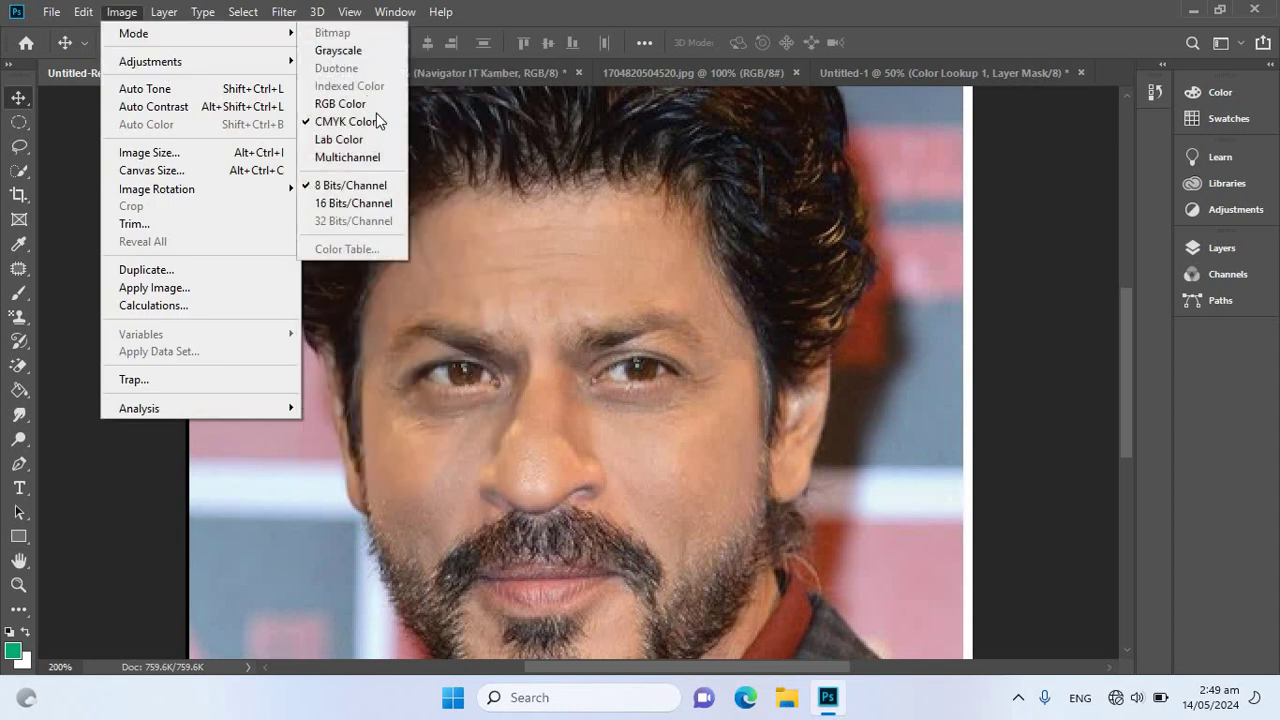
{"action": "left_click", "coordinate": [366, 144]}
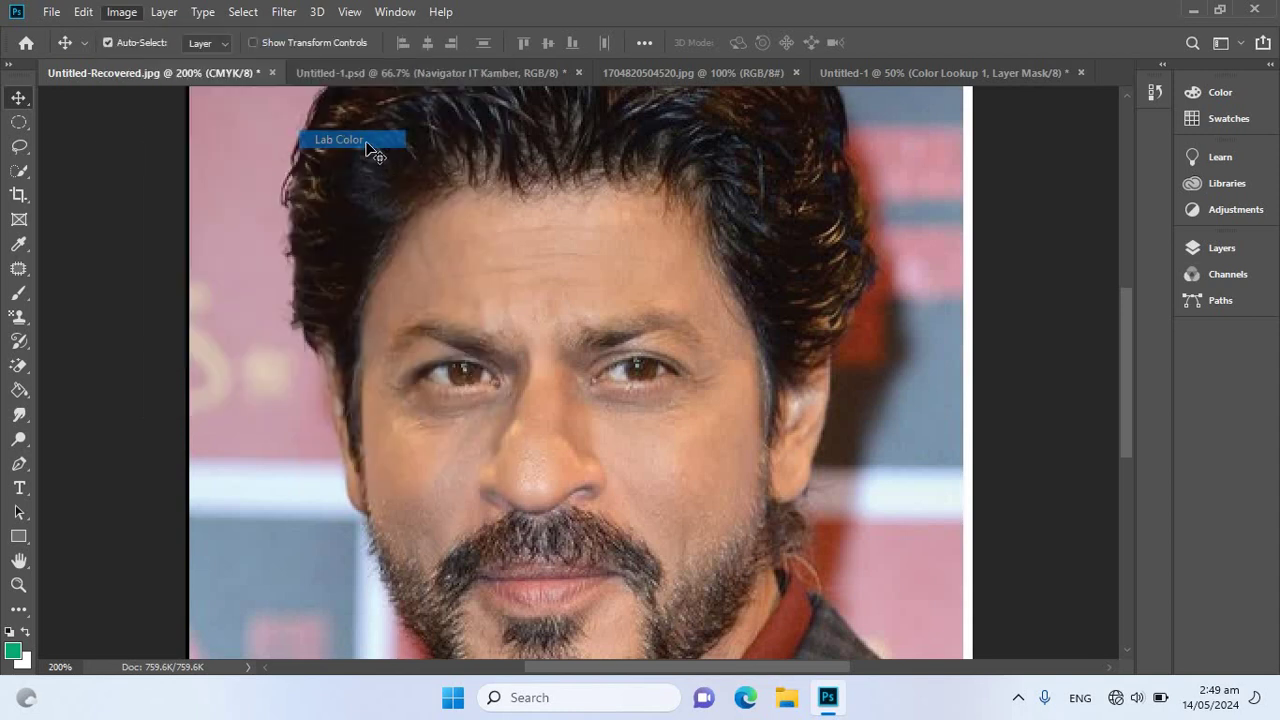
{"action": "left_click", "coordinate": [121, 12]}
{"action": "mouse_move", "coordinate": [134, 33]}
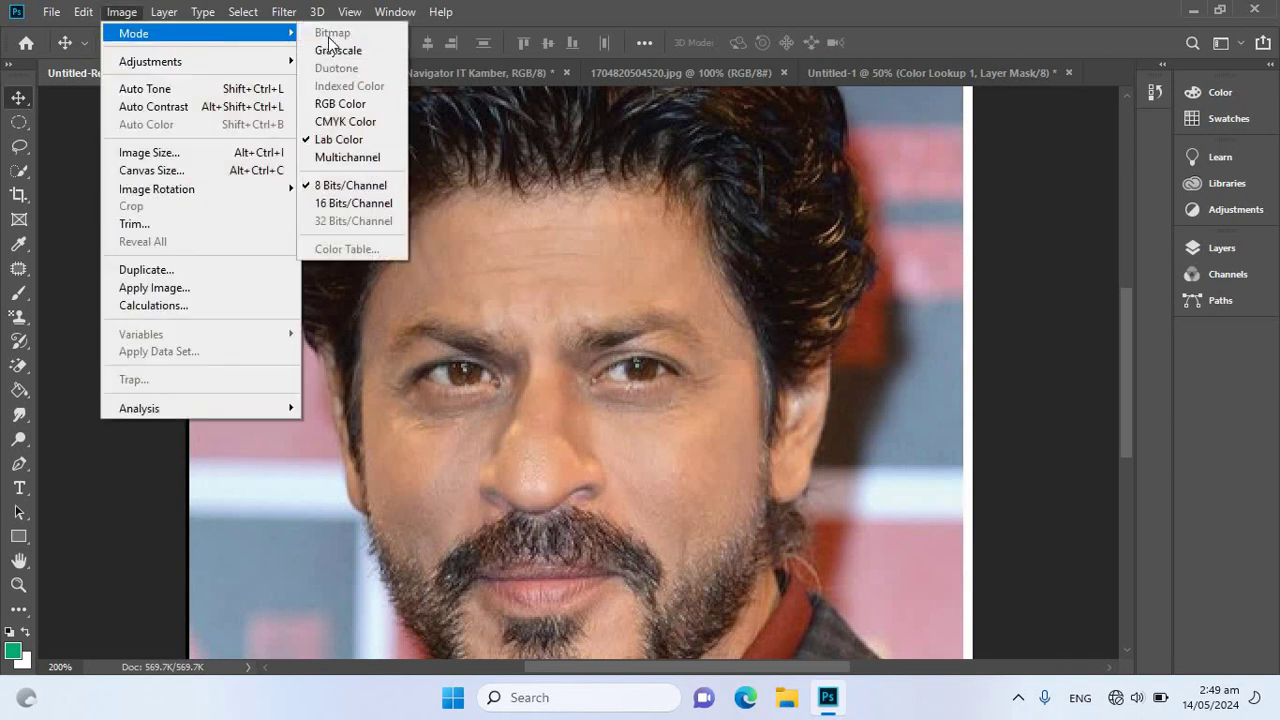
{"action": "left_click", "coordinate": [357, 48]}
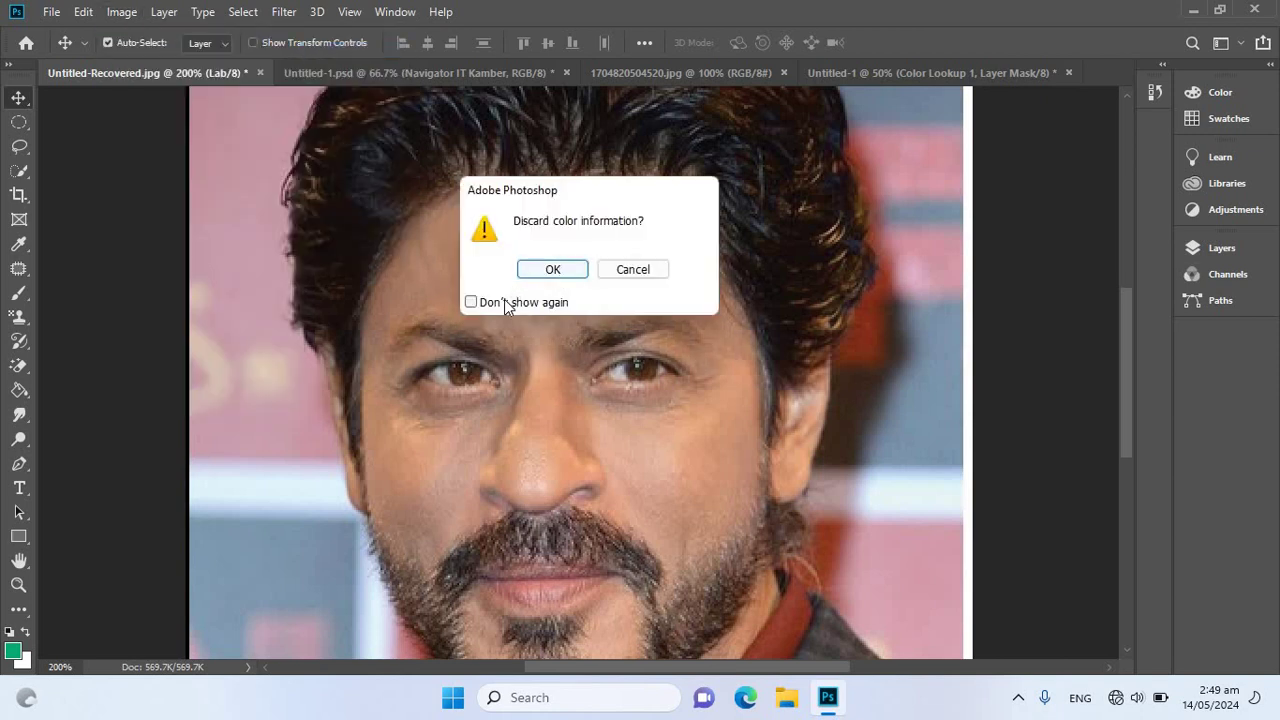
{"action": "left_click", "coordinate": [550, 272]}
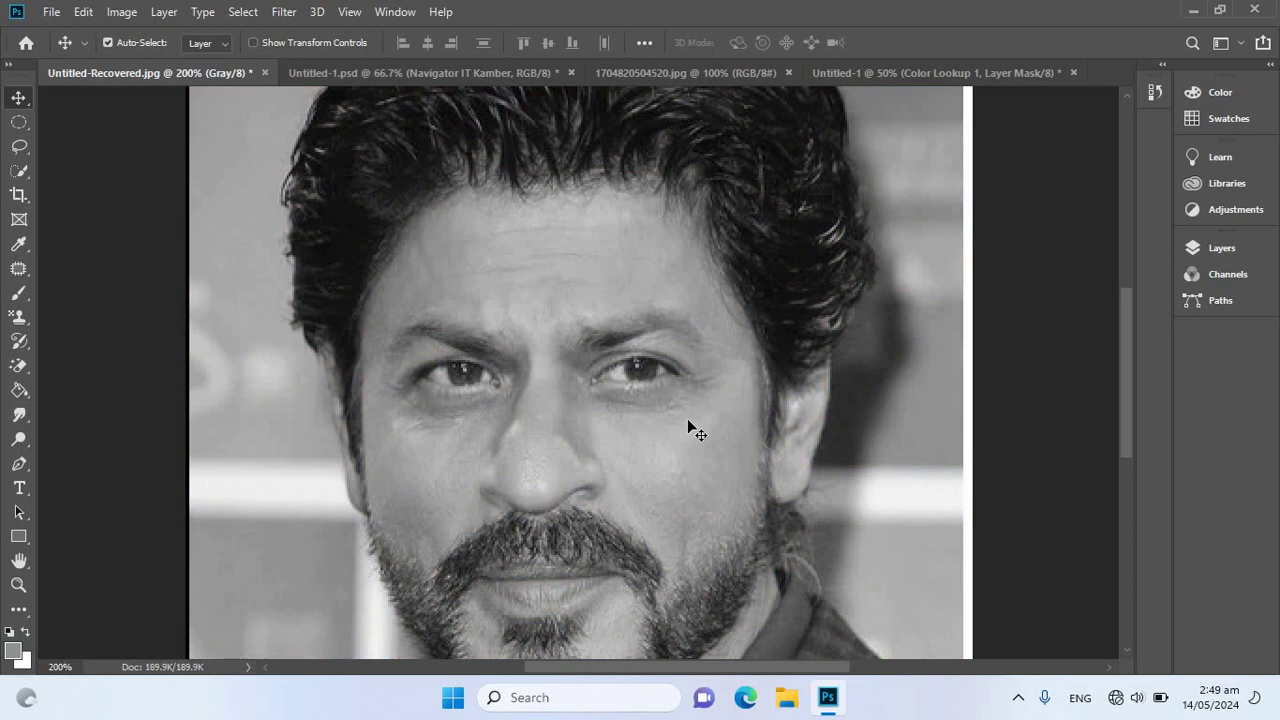
{"action": "key", "text": "ctrl+minus"}
{"action": "key", "text": "ctrl+minus"}
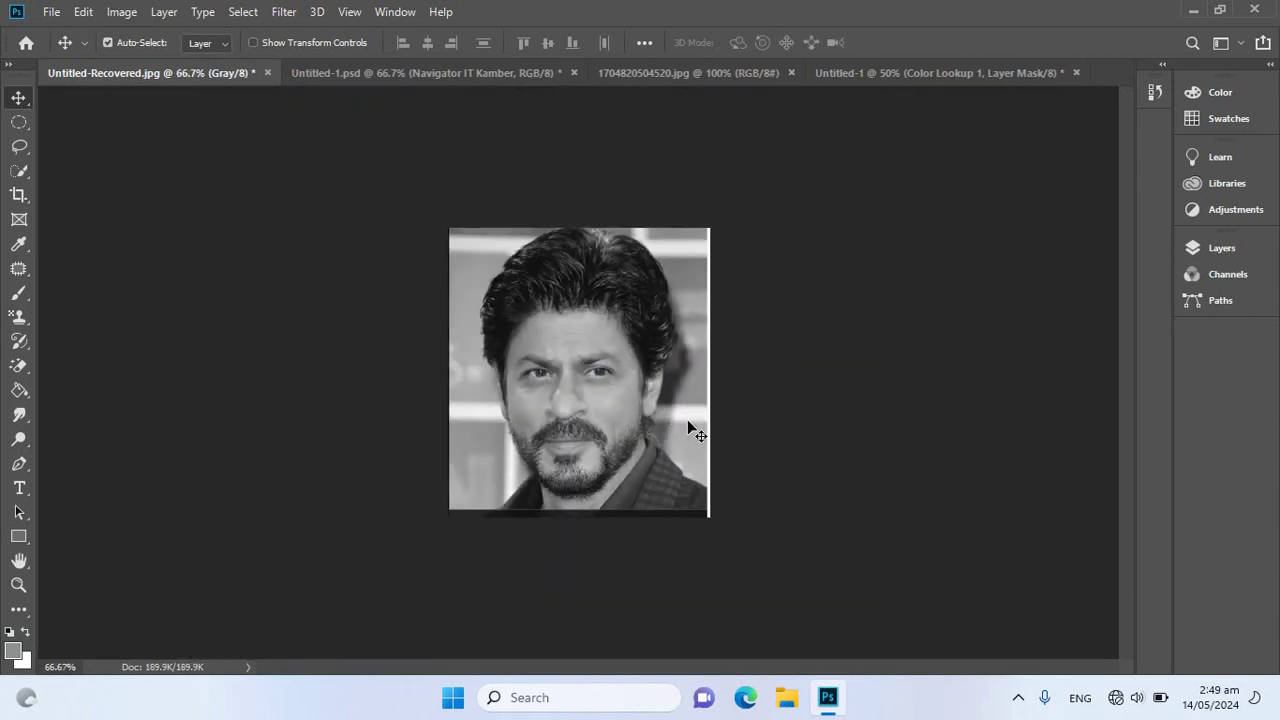
{"action": "key", "text": "ctrl+z"}
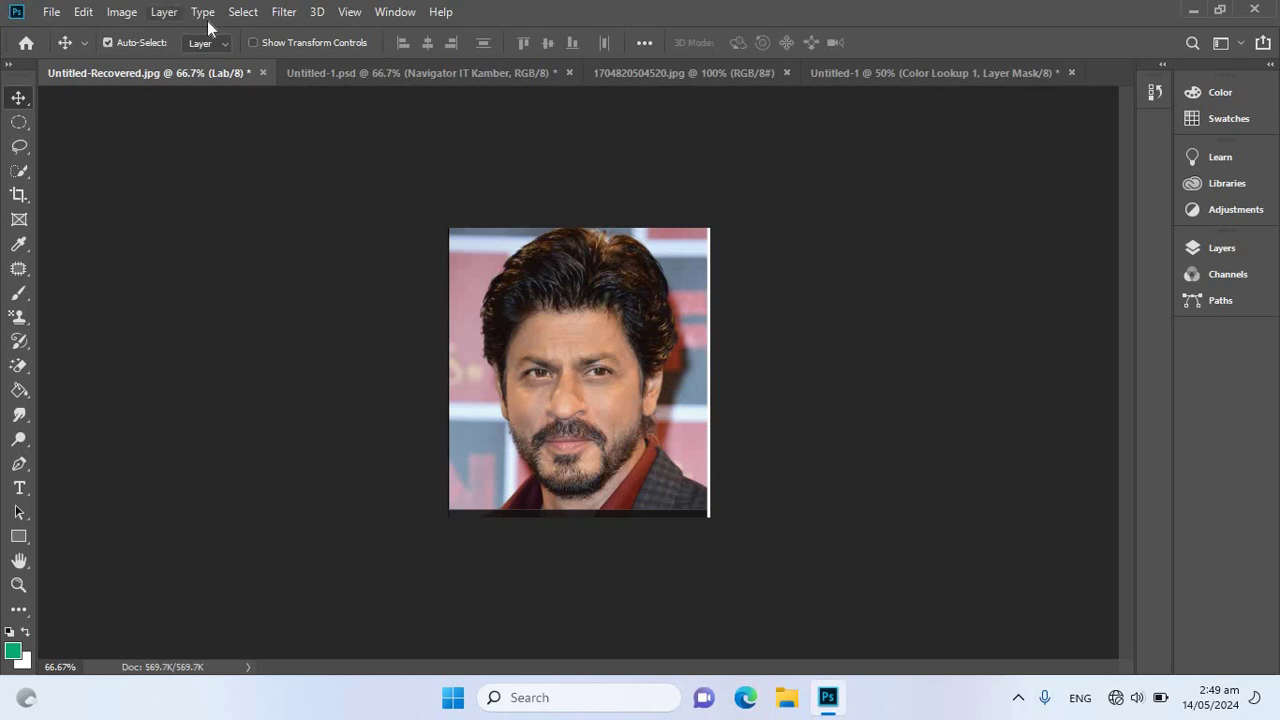
Cycle through Grayscale, RGB and CMYK, revert to Lab Color, and view at 100%
{"action": "left_click", "coordinate": [128, 12]}
{"action": "mouse_move", "coordinate": [200, 33]}
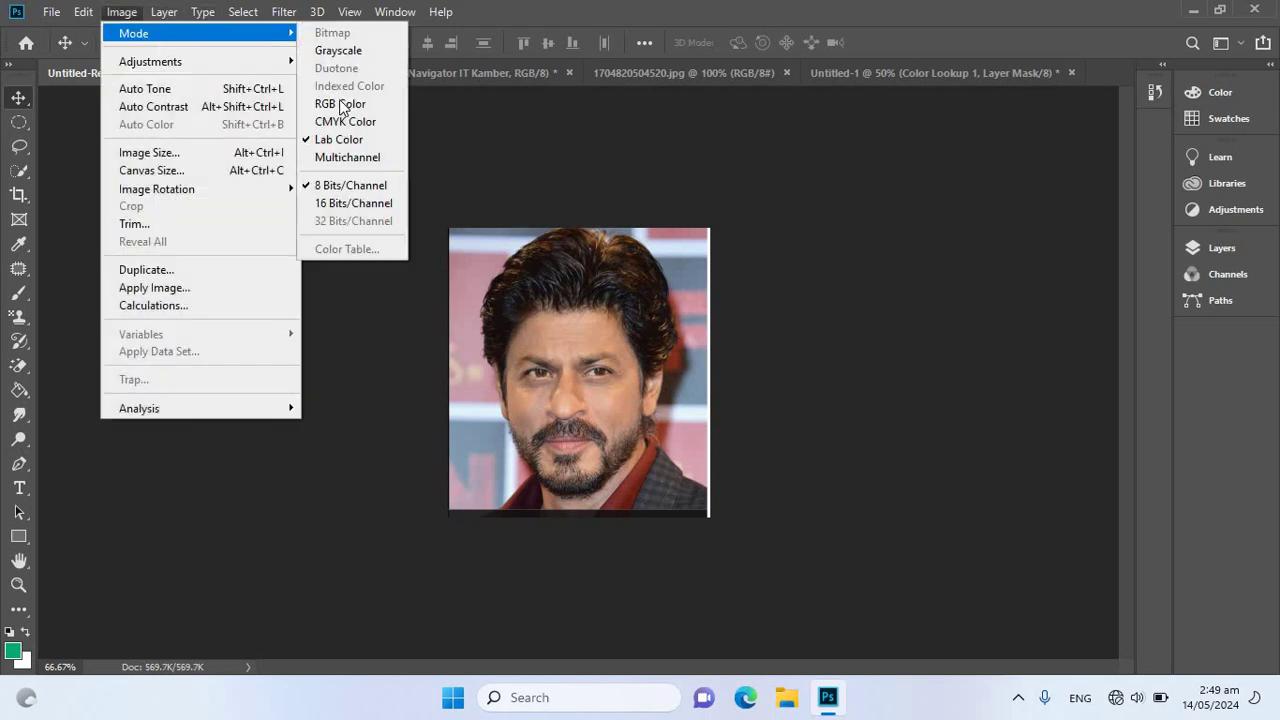
{"action": "left_click", "coordinate": [350, 53]}
{"action": "left_click", "coordinate": [120, 12]}
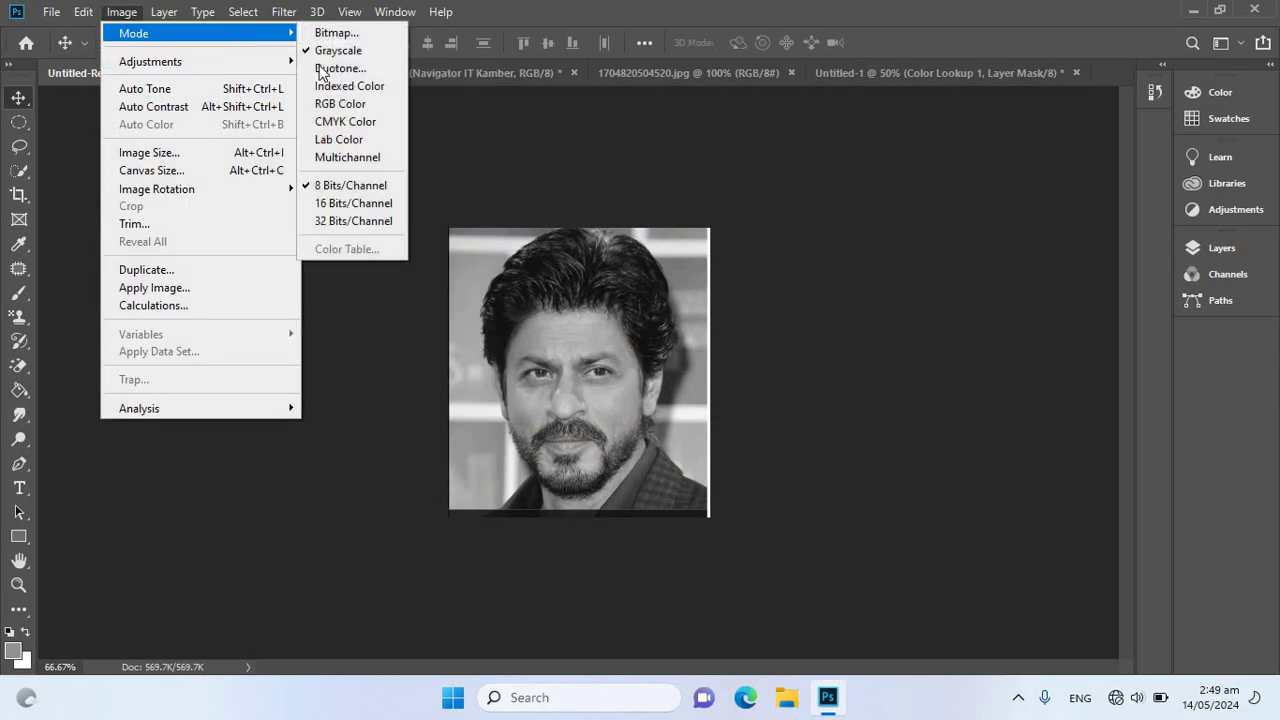
{"action": "left_click", "coordinate": [355, 104]}
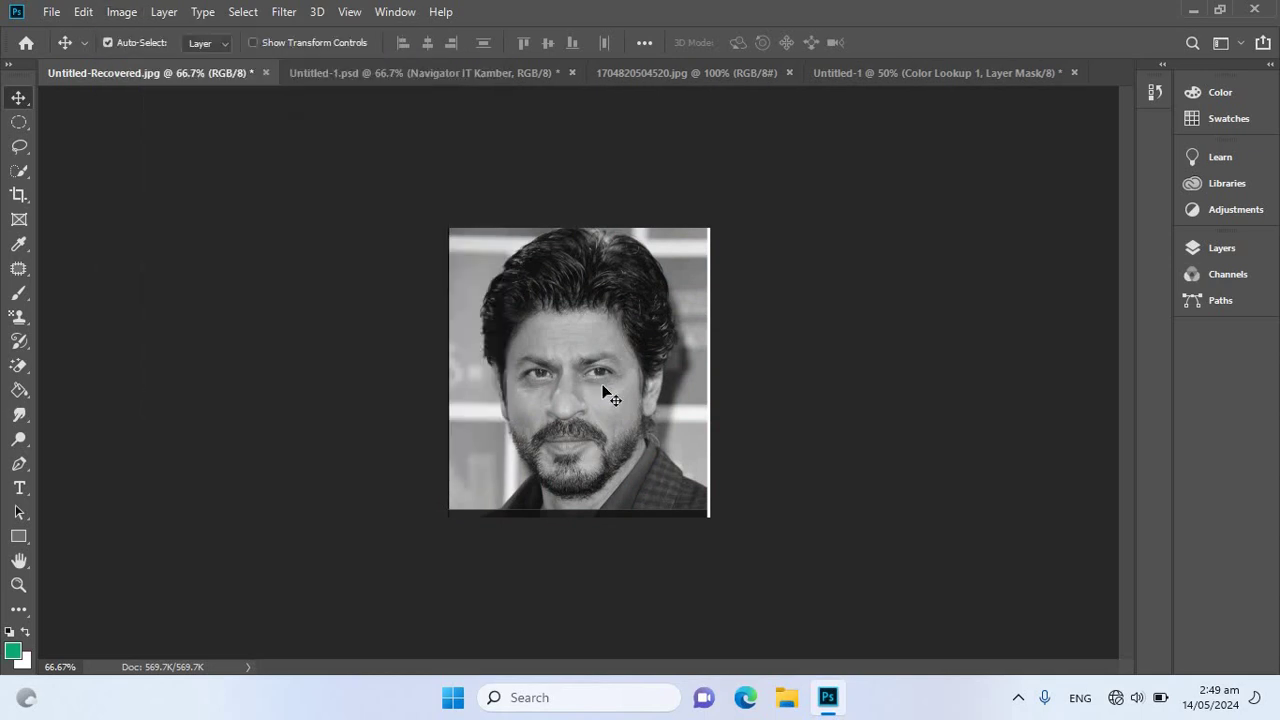
{"action": "left_click", "coordinate": [121, 12]}
{"action": "mouse_move", "coordinate": [200, 33]}
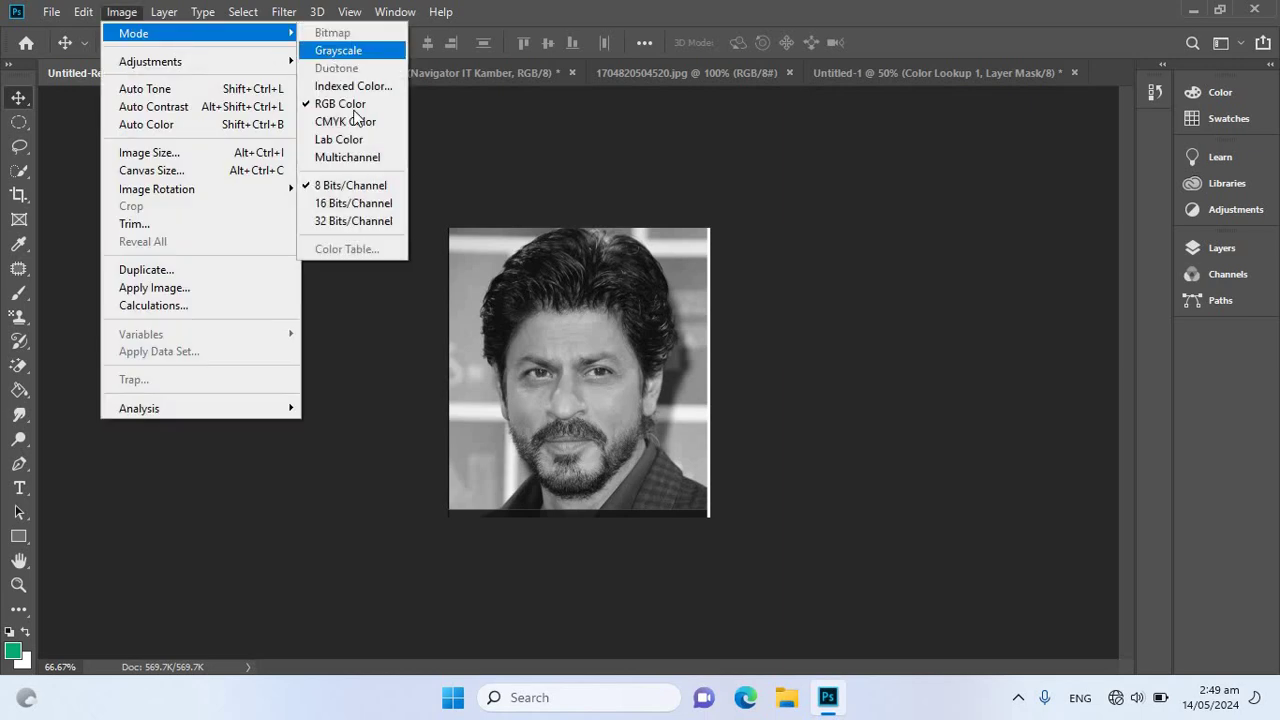
{"action": "left_click", "coordinate": [360, 122]}
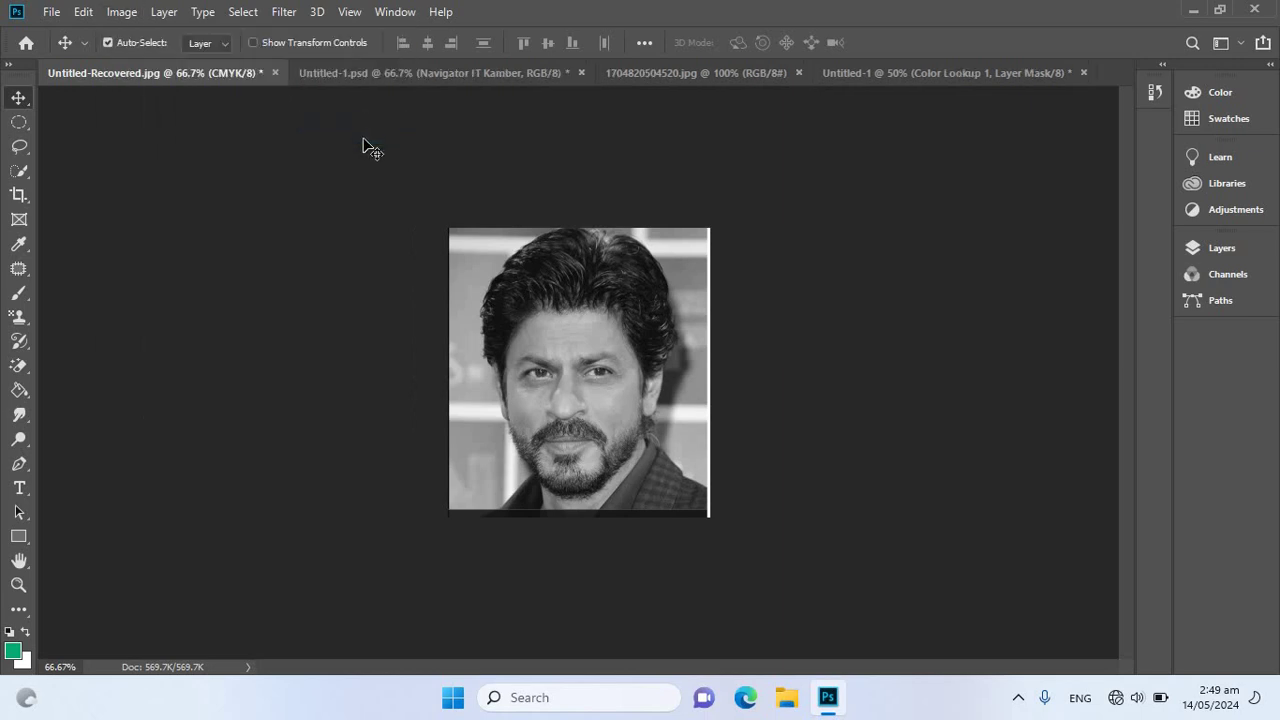
{"action": "key", "text": "ctrl+z"}
{"action": "key", "text": "ctrl+z"}
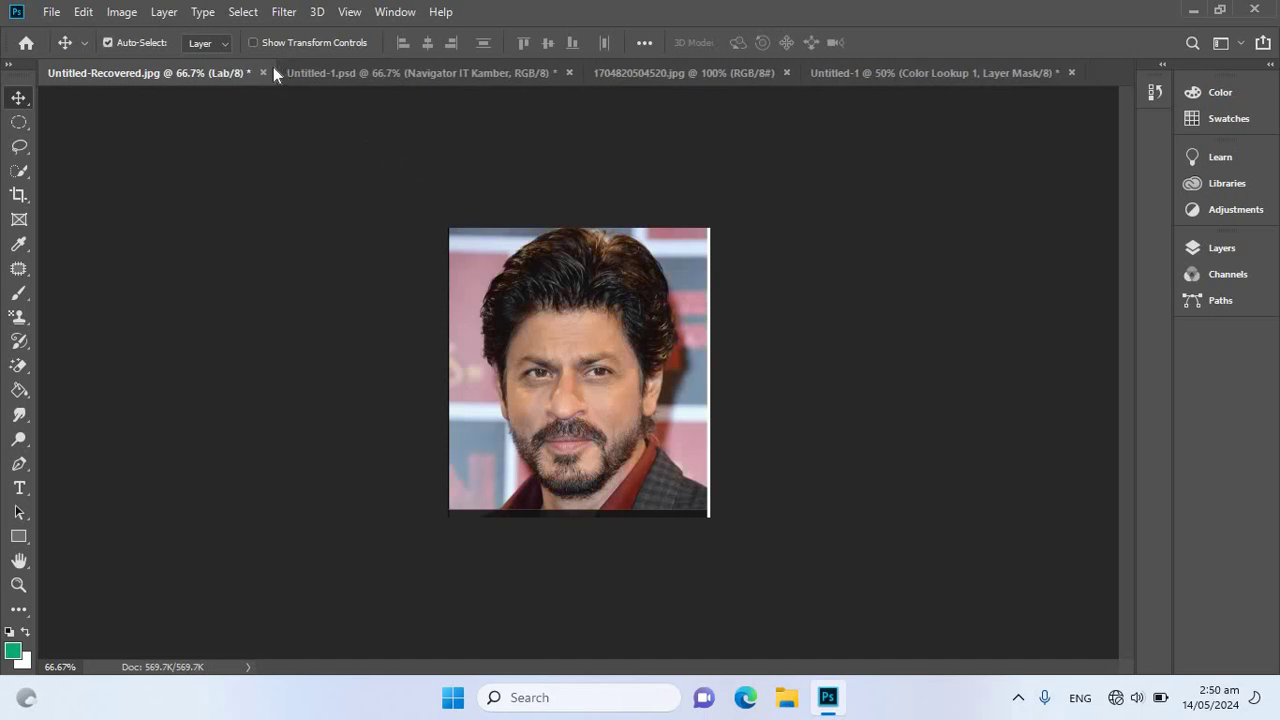
{"action": "key", "text": "ctrl+1"}
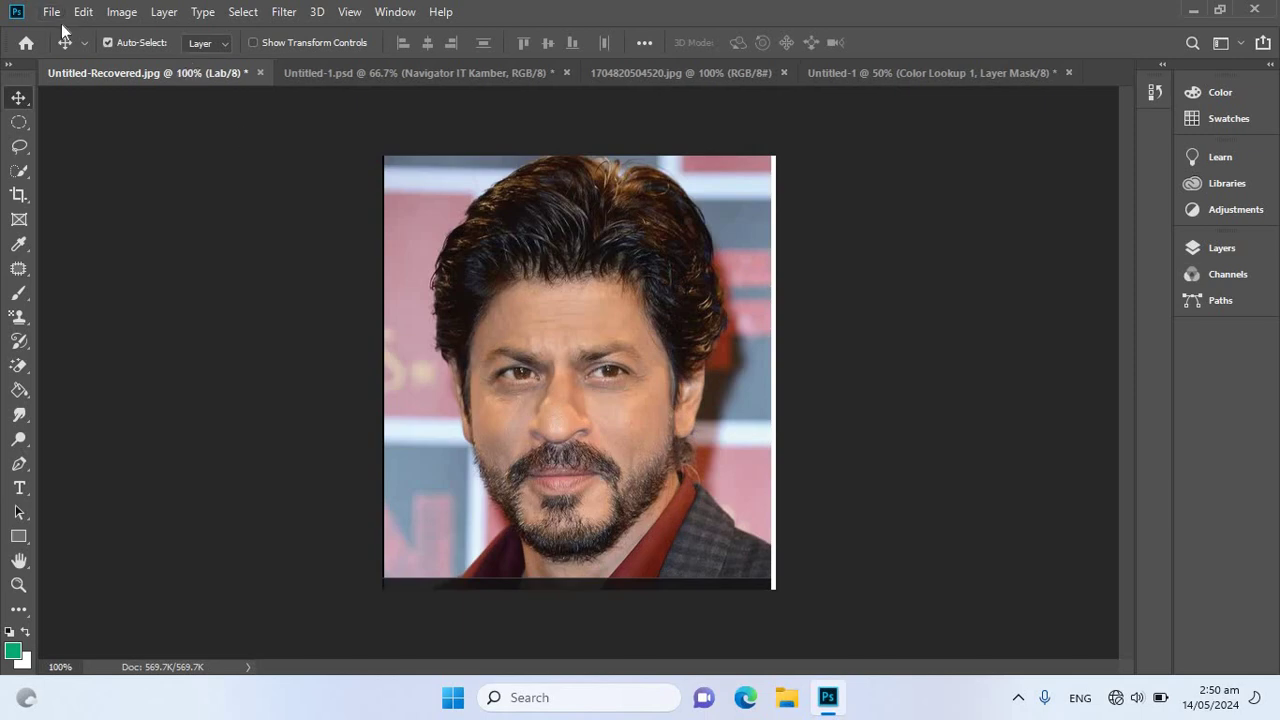
Create a new Grayscale document, Untitled-2
{"action": "left_click", "coordinate": [60, 17]}
{"action": "left_click", "coordinate": [257, 154]}
{"action": "key", "text": "ctrl+n"}
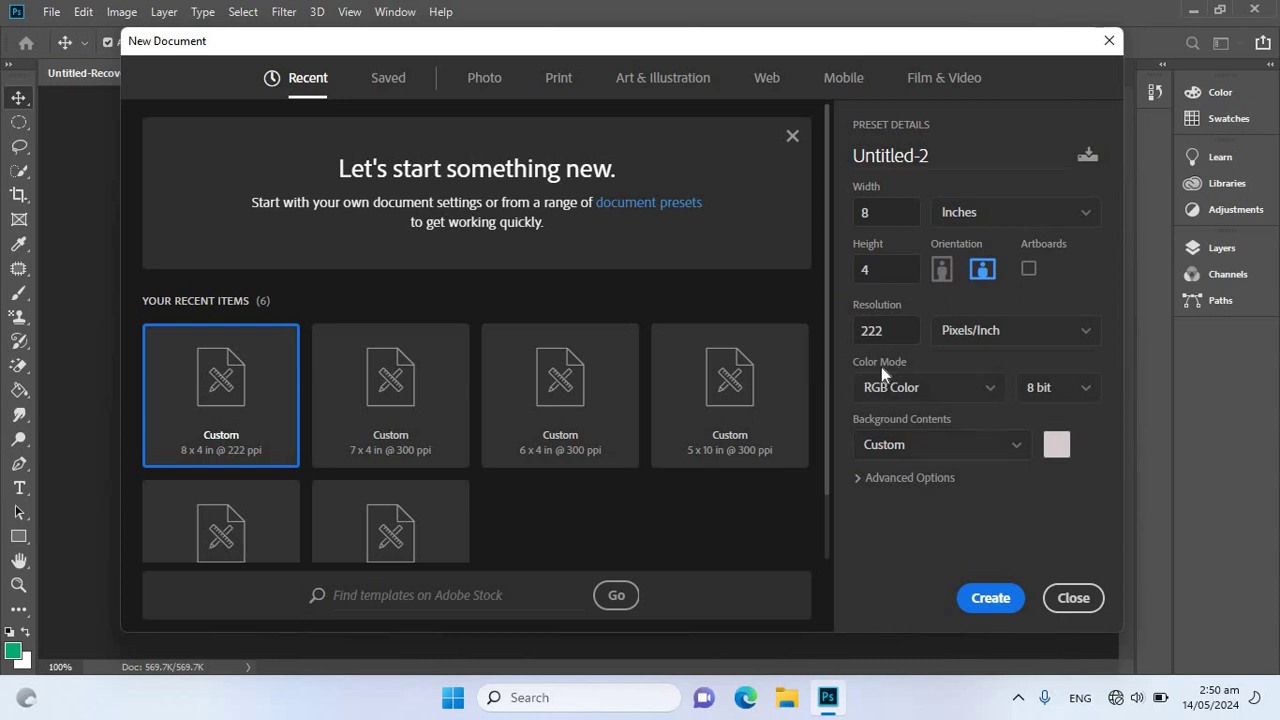
{"action": "left_click", "coordinate": [935, 388]}
{"action": "left_click", "coordinate": [893, 450]}
{"action": "left_click", "coordinate": [989, 597]}
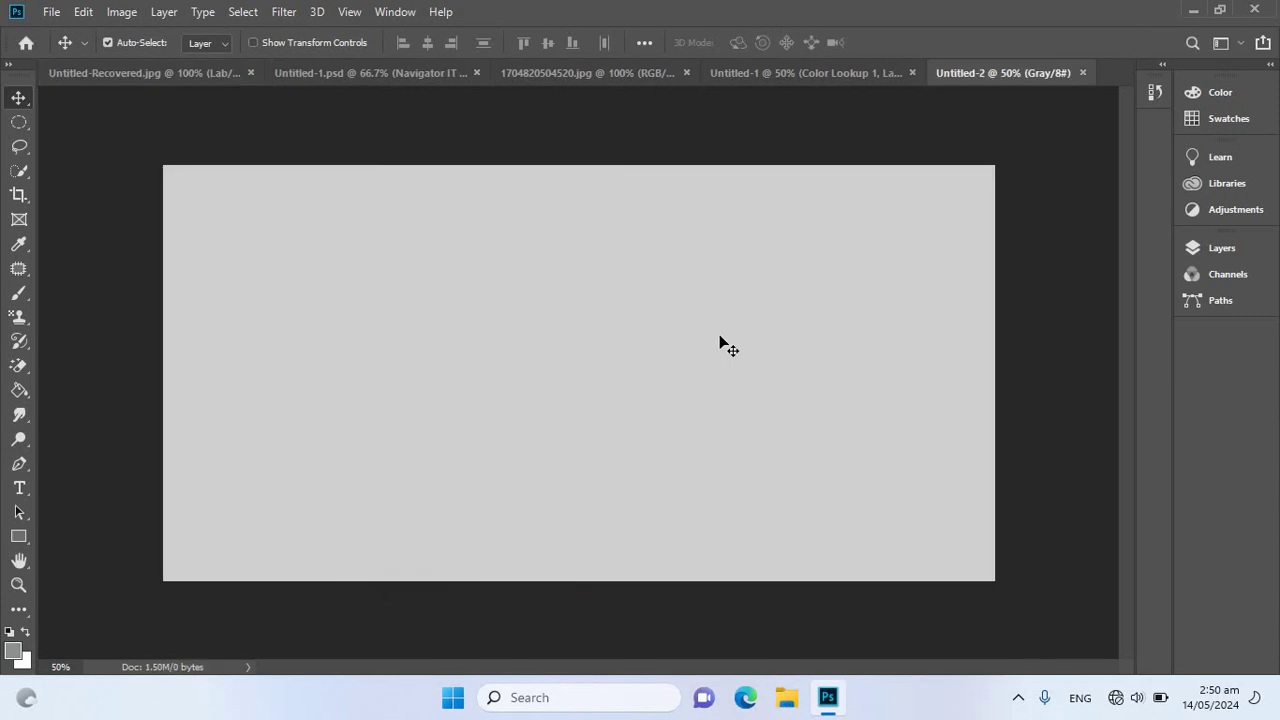
Cut an oval around the girl's face in 1704820504520.jpg and paste it into Untitled-2
{"action": "left_click", "coordinate": [601, 68]}
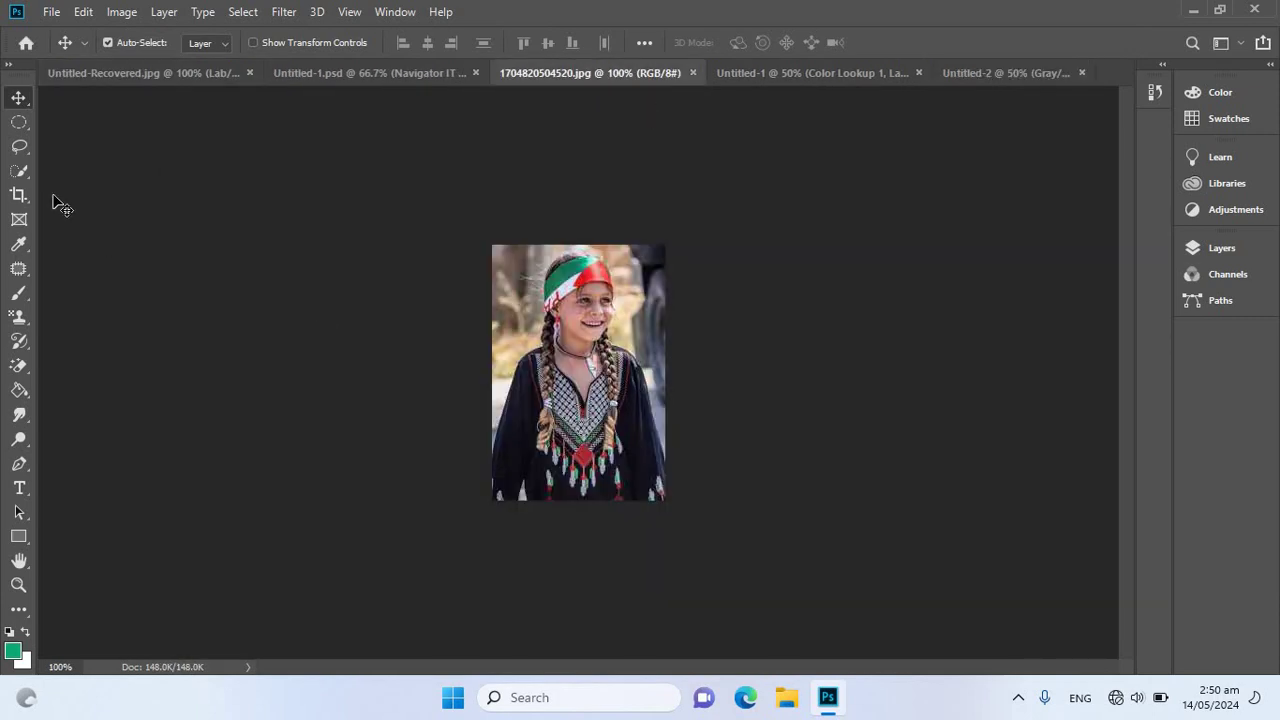
{"action": "left_click", "coordinate": [19, 122]}
{"action": "mouse_move", "coordinate": [542, 298]}
{"action": "left_mouse_down"}
{"action": "mouse_move", "coordinate": [603, 408]}
{"action": "mouse_move", "coordinate": [610, 368]}
{"action": "left_mouse_up"}
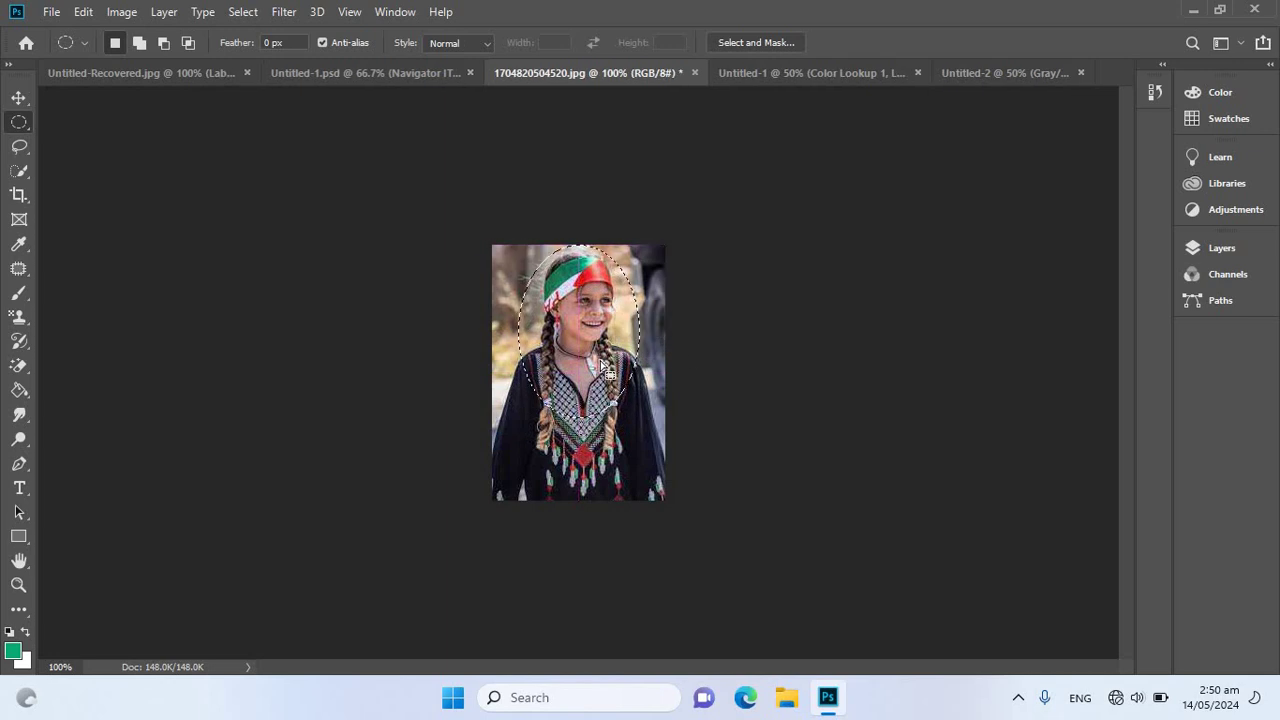
{"action": "key", "text": "Delete"}
{"action": "left_click", "coordinate": [1003, 73]}
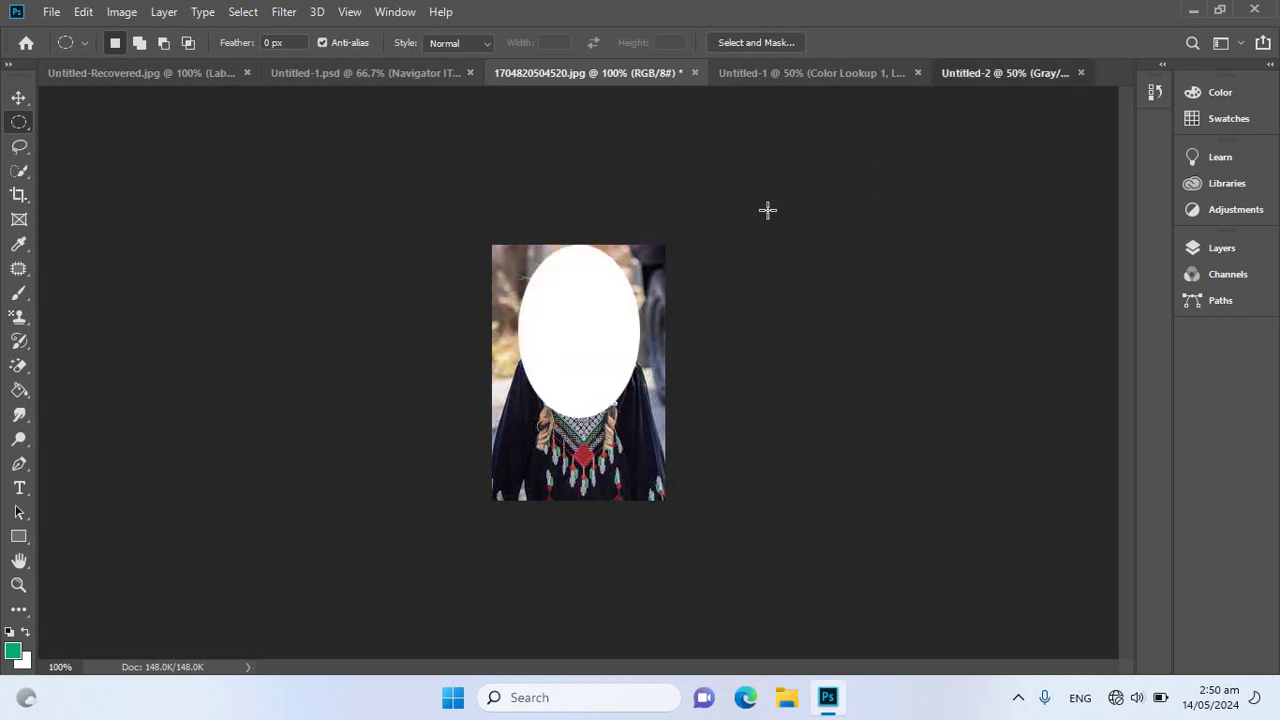
{"action": "key", "text": "ctrl+v"}
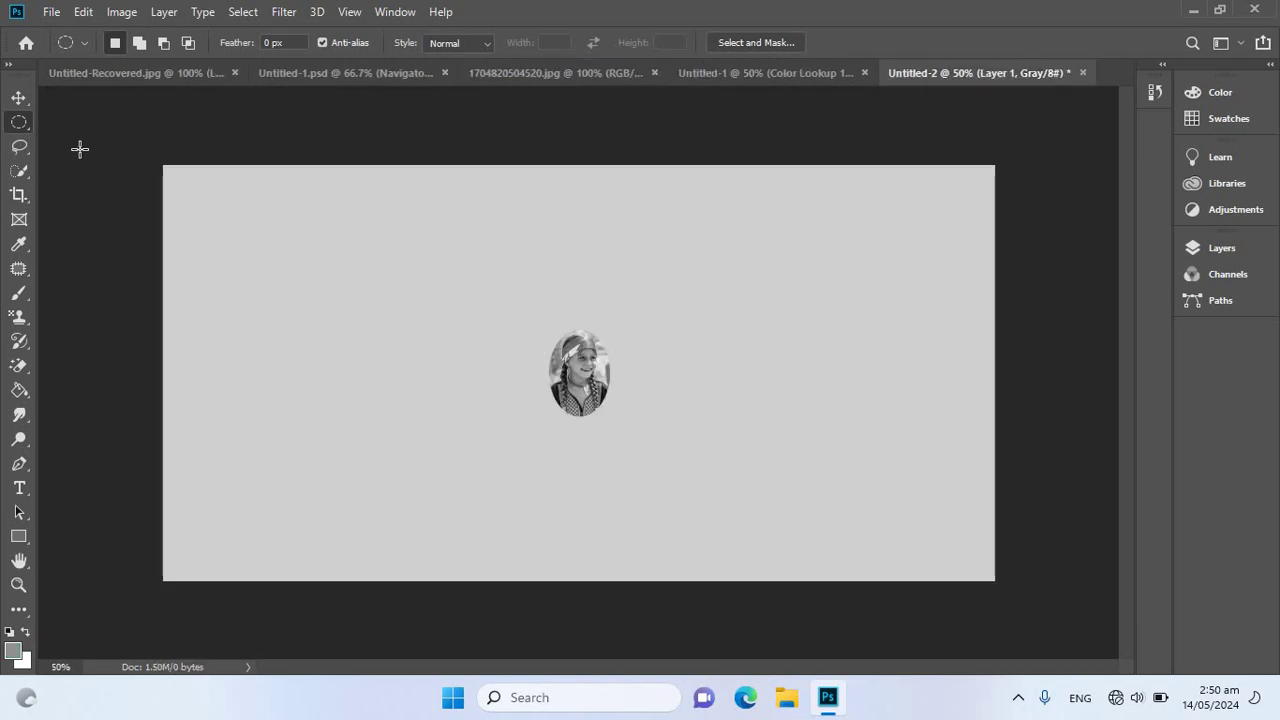
Move the pasted oval portrait up-left and scale it to about 224%
{"action": "left_click", "coordinate": [19, 97]}
{"action": "left_click_drag", "start_coordinate": [587, 378], "coordinate": [503, 345]}
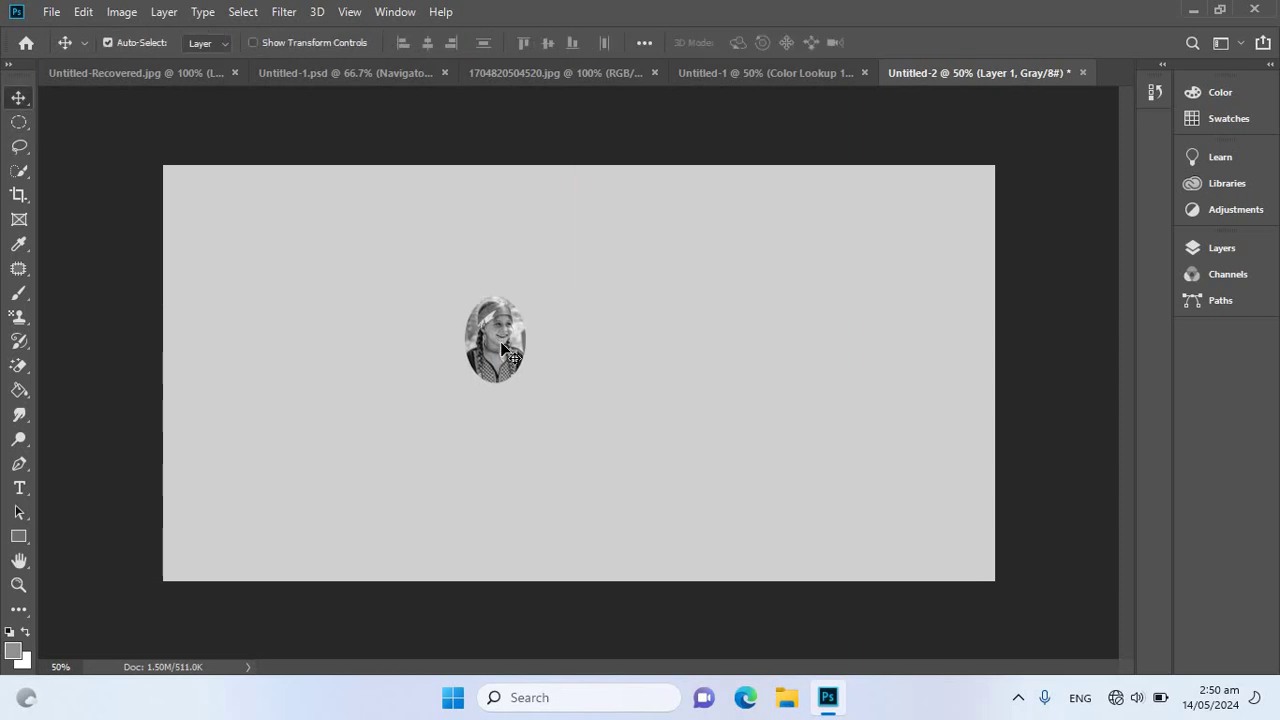
{"action": "key", "text": "ctrl+t"}
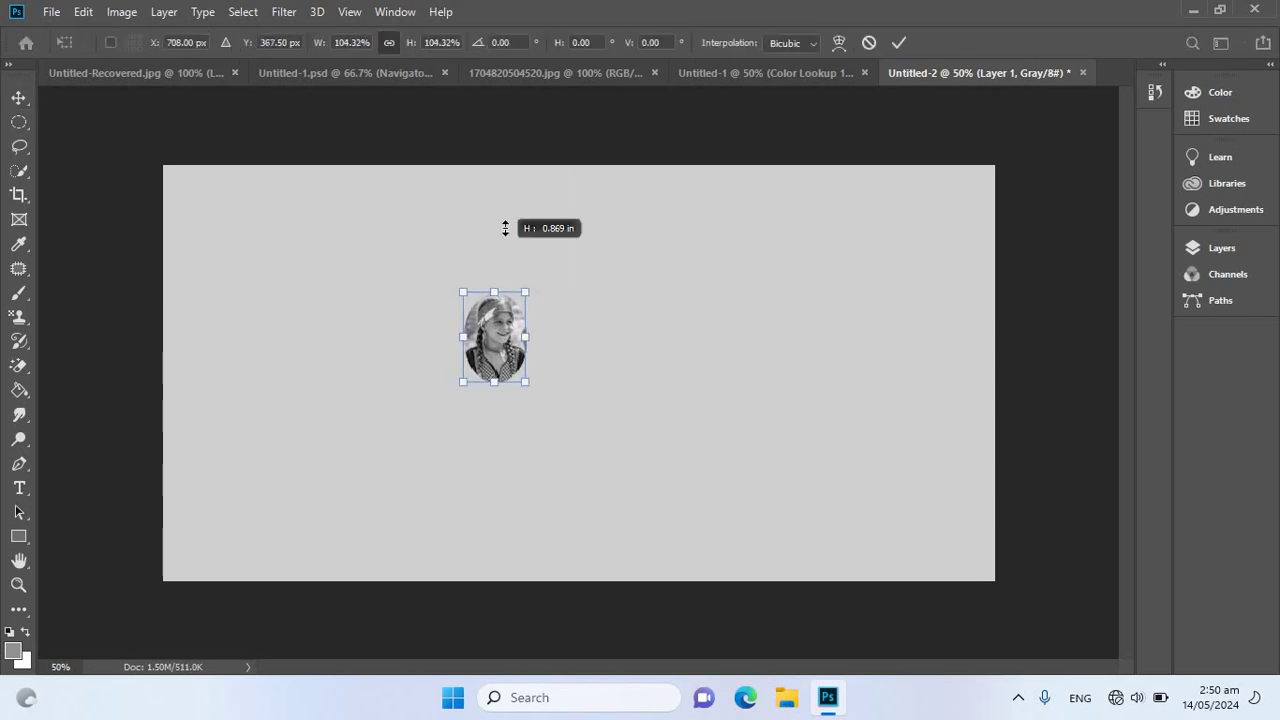
{"action": "left_click_drag", "start_coordinate": [505, 233], "coordinate": [494, 188]}
{"action": "left_click_drag", "start_coordinate": [492, 285], "coordinate": [492, 360]}
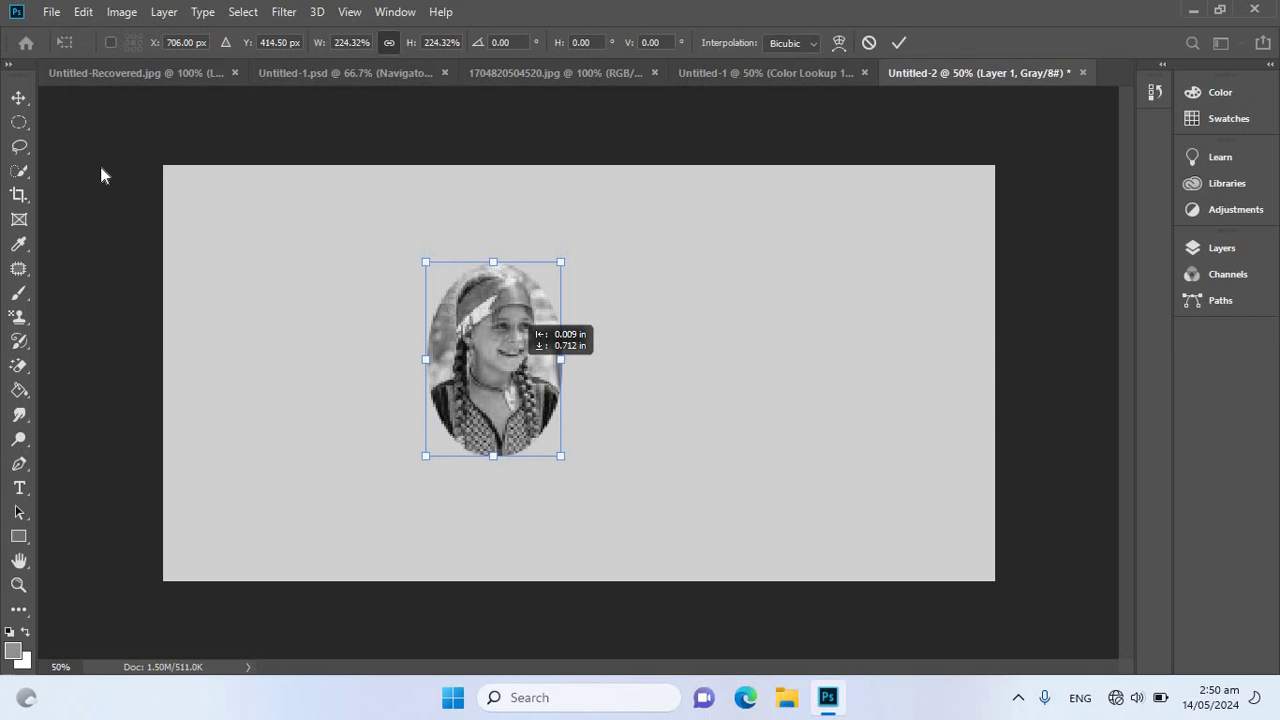
{"action": "left_click", "coordinate": [22, 98]}
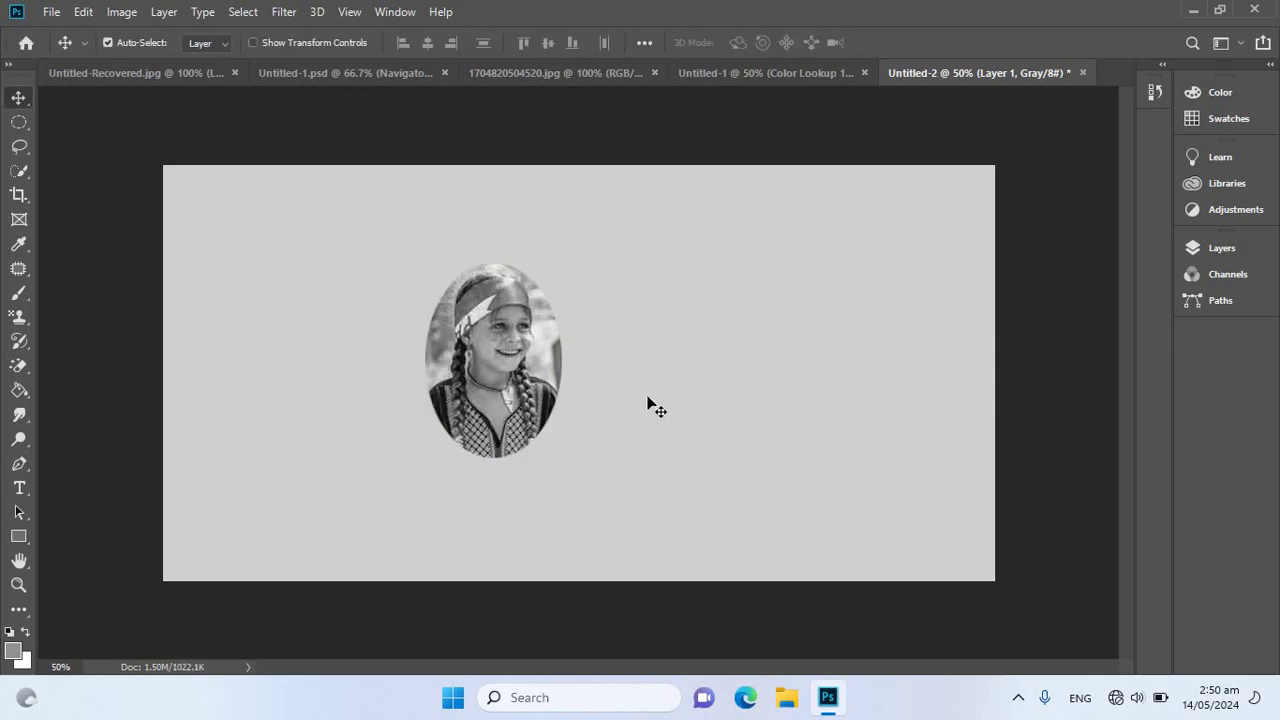
{"action": "key", "text": "Delete"}
Convert the Untitled-Recovered.jpg portrait to 16 Bits/Channel
{"action": "left_click", "coordinate": [536, 70]}
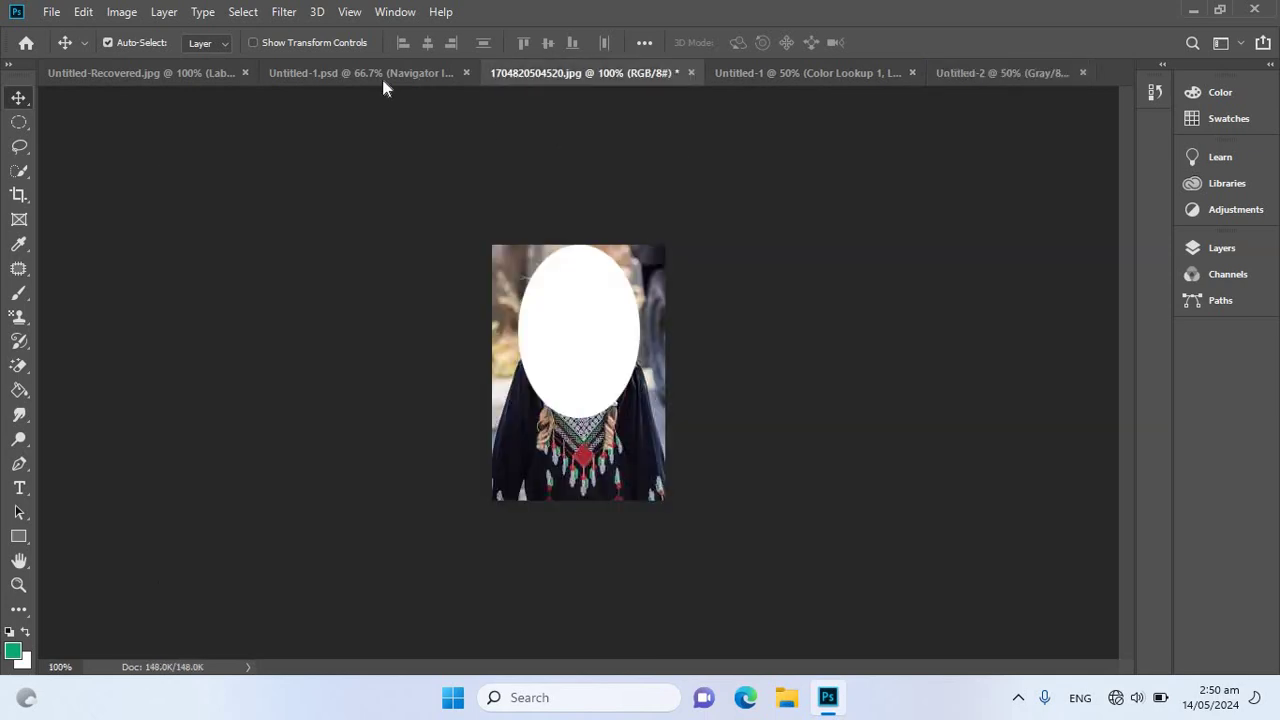
{"action": "left_click", "coordinate": [383, 78]}
{"action": "left_click", "coordinate": [177, 70]}
{"action": "left_click", "coordinate": [122, 12]}
{"action": "mouse_move", "coordinate": [200, 33]}
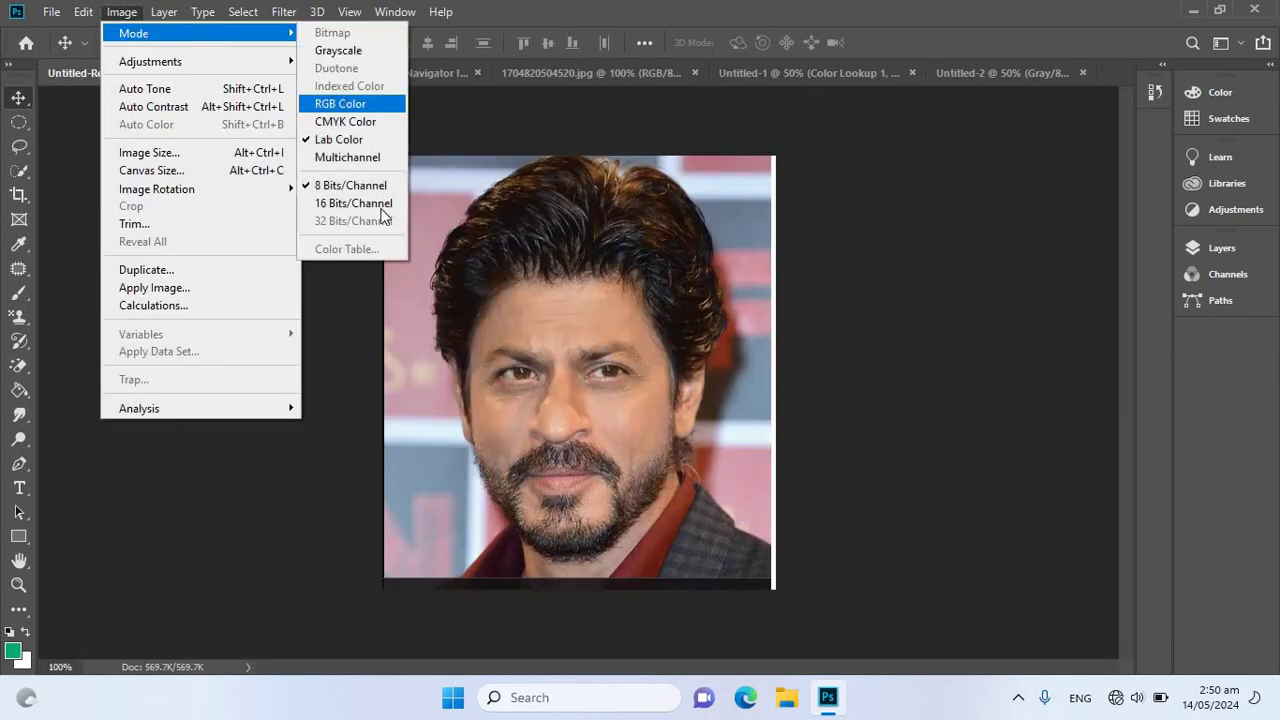
{"action": "left_click", "coordinate": [378, 205]}
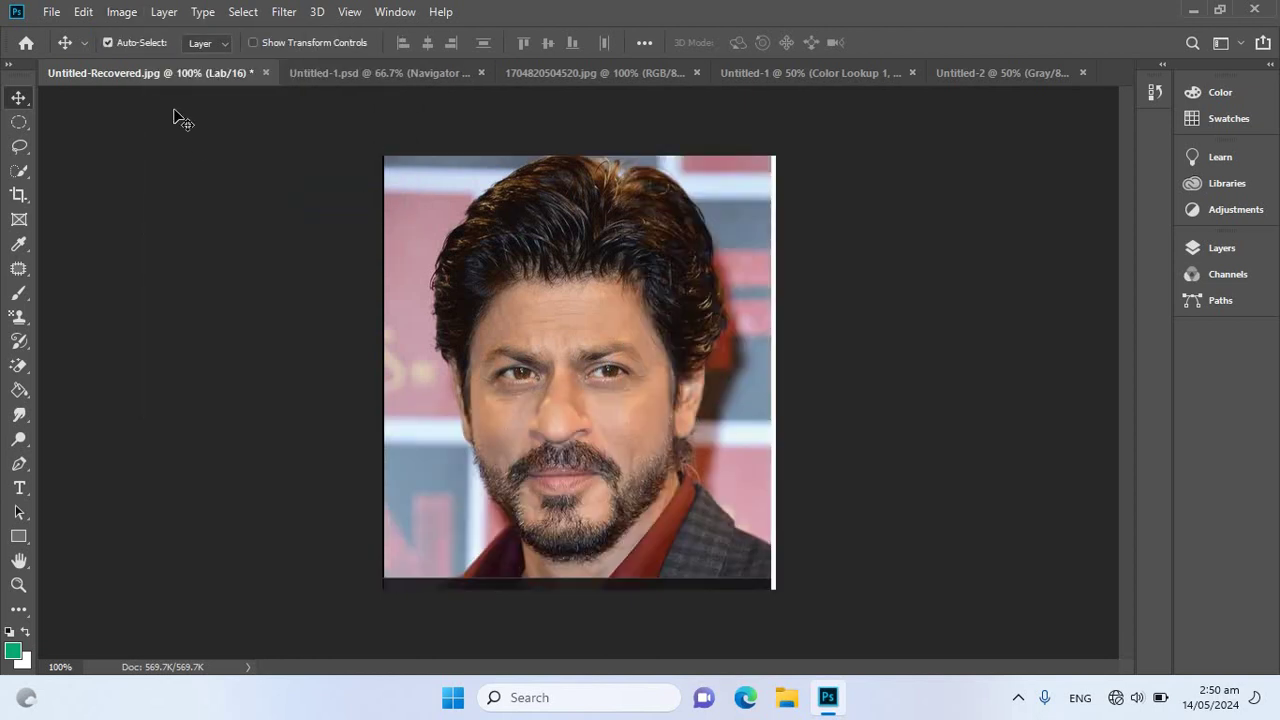
Apply Brightness/Contrast with Brightness 47 and Contrast 78 to the portrait
{"action": "left_click", "coordinate": [122, 12]}
{"action": "mouse_move", "coordinate": [150, 61]}
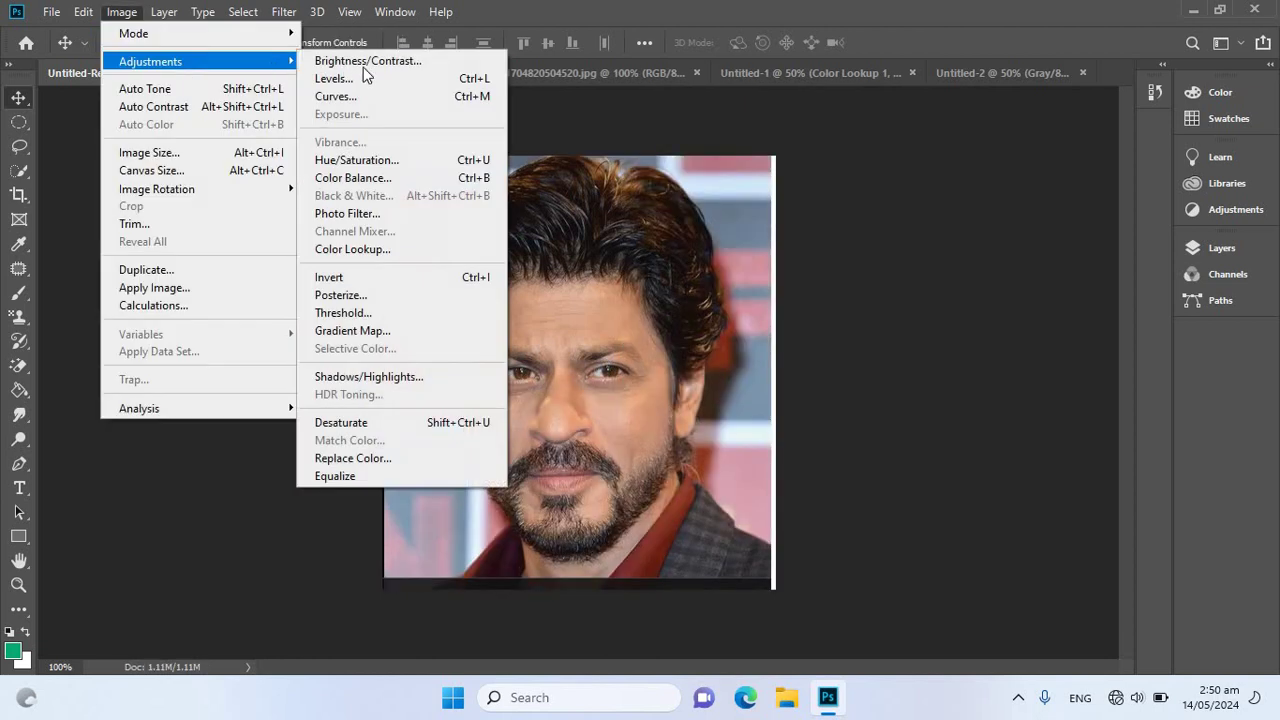
{"action": "left_click", "coordinate": [390, 61]}
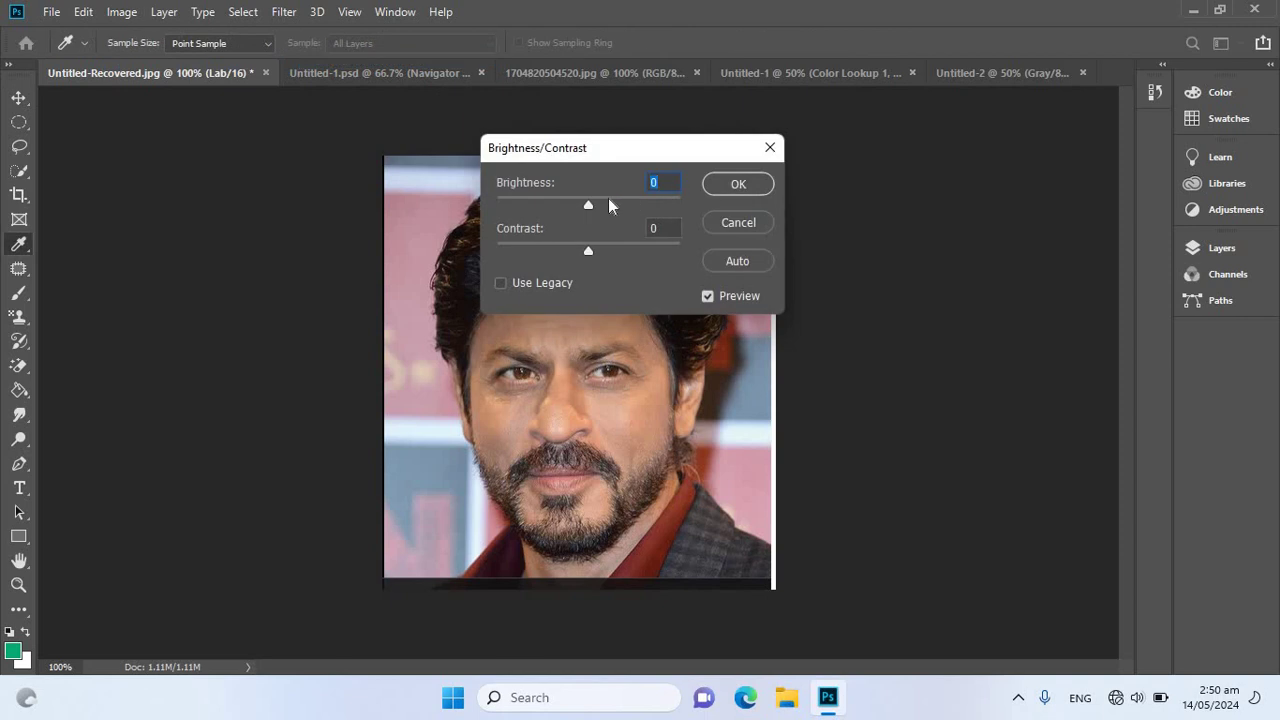
{"action": "left_click_drag", "start_coordinate": [590, 205], "coordinate": [626, 207]}
{"action": "left_click_drag", "start_coordinate": [614, 148], "coordinate": [863, 41]}
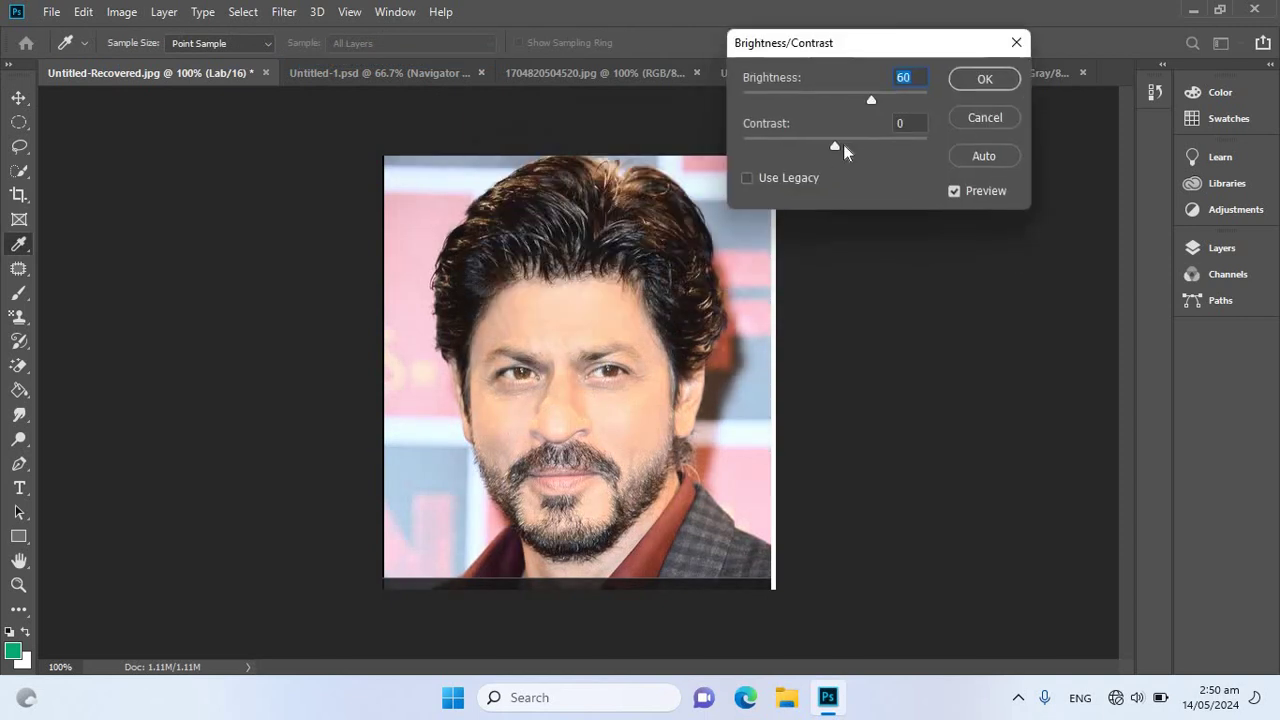
{"action": "left_click_drag", "start_coordinate": [891, 142], "coordinate": [907, 143]}
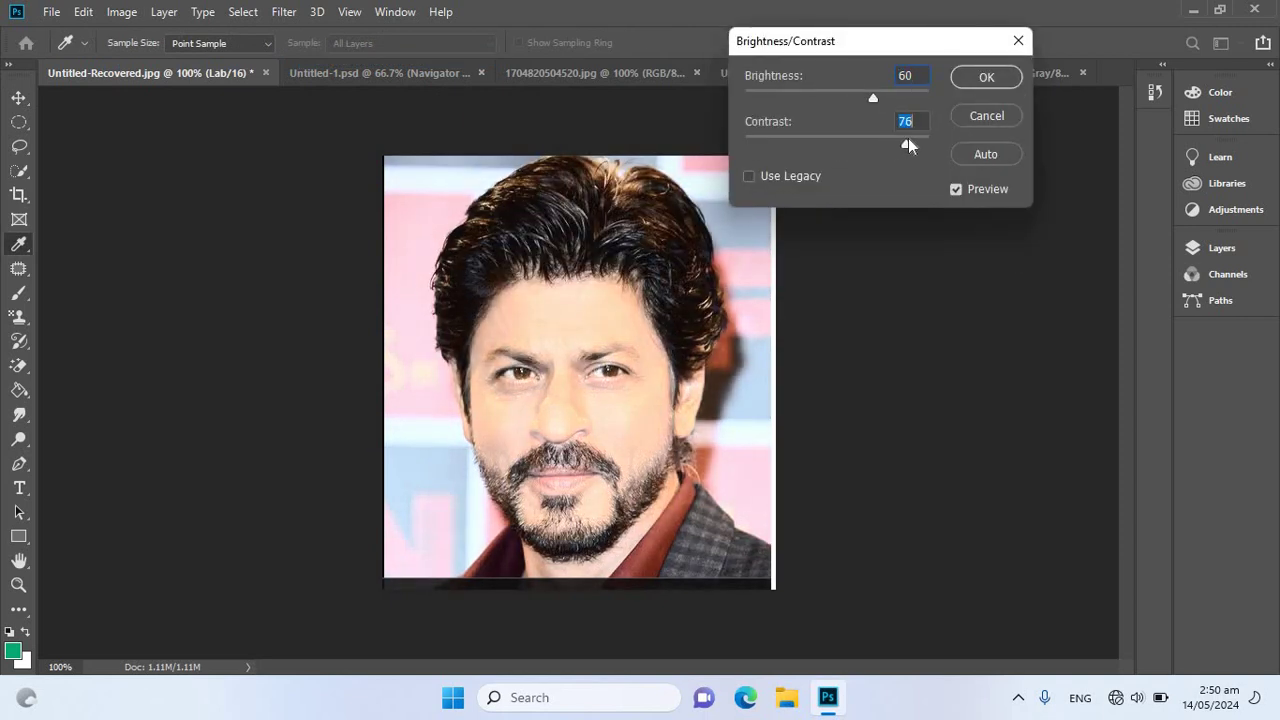
{"action": "mouse_move", "coordinate": [868, 95]}
{"action": "left_mouse_down"}
{"action": "mouse_move", "coordinate": [836, 95]}
{"action": "mouse_move", "coordinate": [866, 99]}
{"action": "left_mouse_up"}
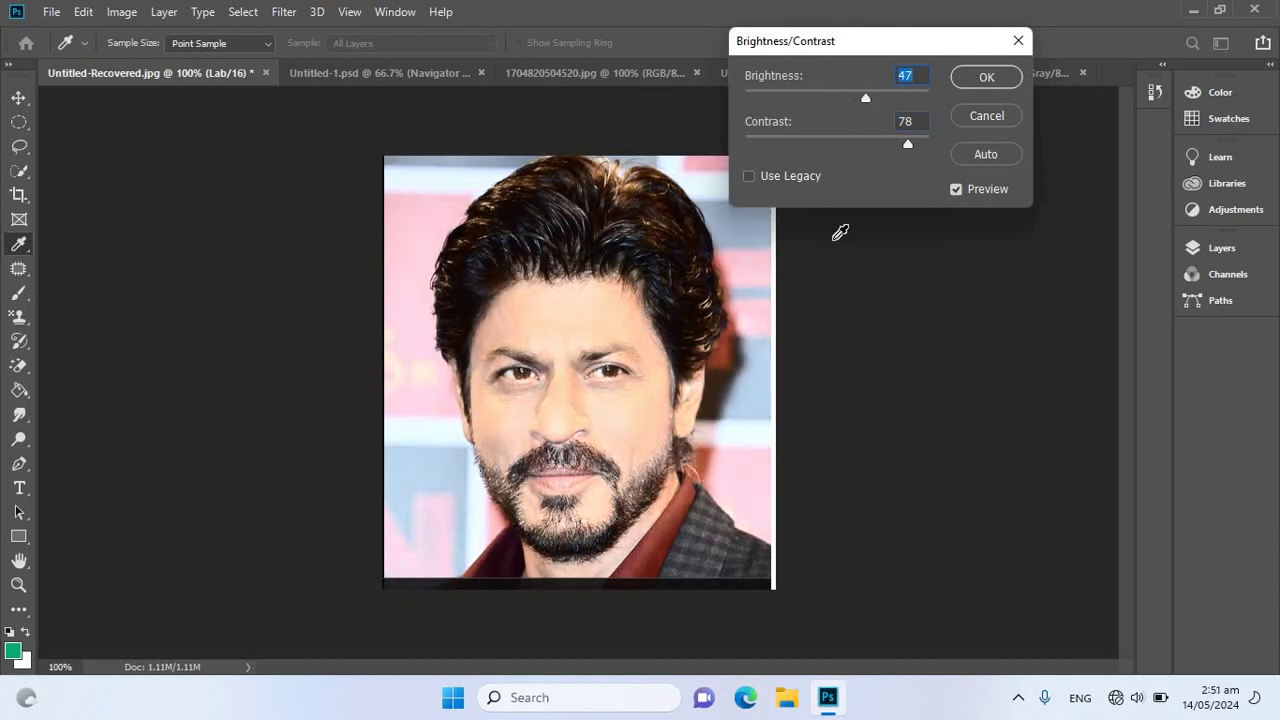
{"action": "left_click", "coordinate": [986, 79]}
Experiment with Levels sliders, setting white output to 163 and midtones to 0.69
{"action": "left_click", "coordinate": [124, 13]}
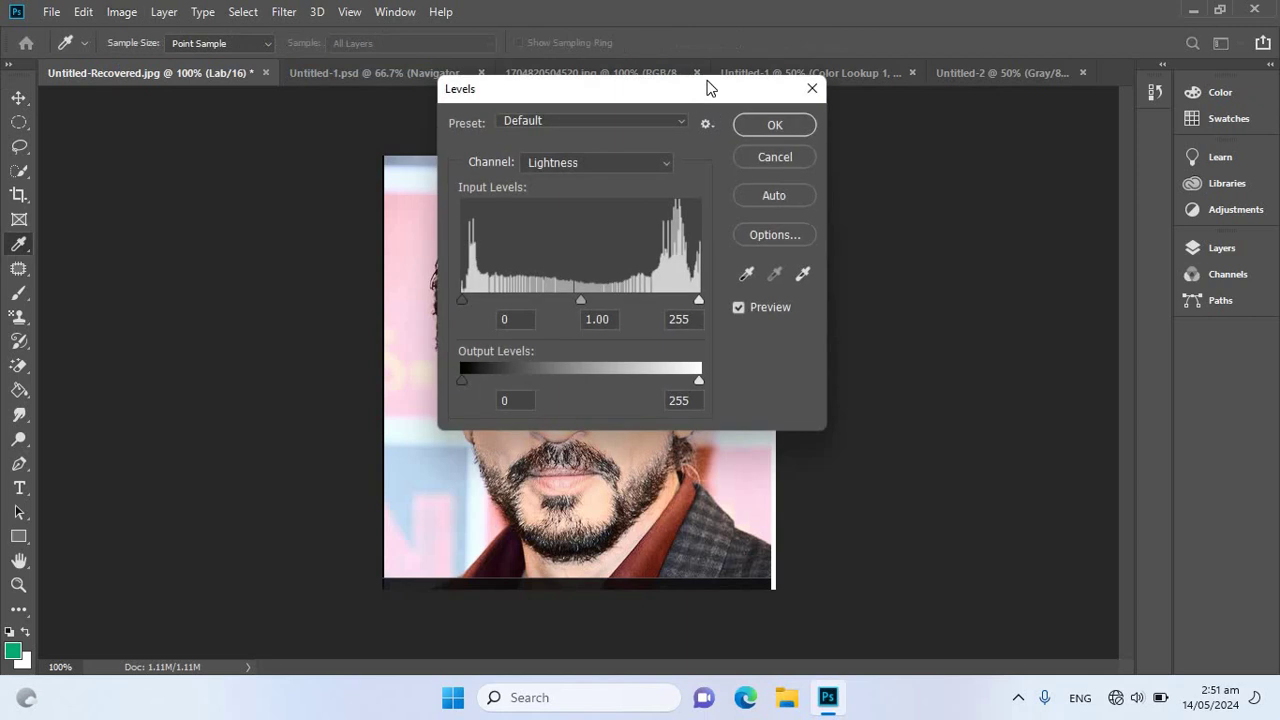
{"action": "left_click_drag", "start_coordinate": [685, 95], "coordinate": [951, 20]}
{"action": "left_click_drag", "start_coordinate": [861, 228], "coordinate": [859, 228]}
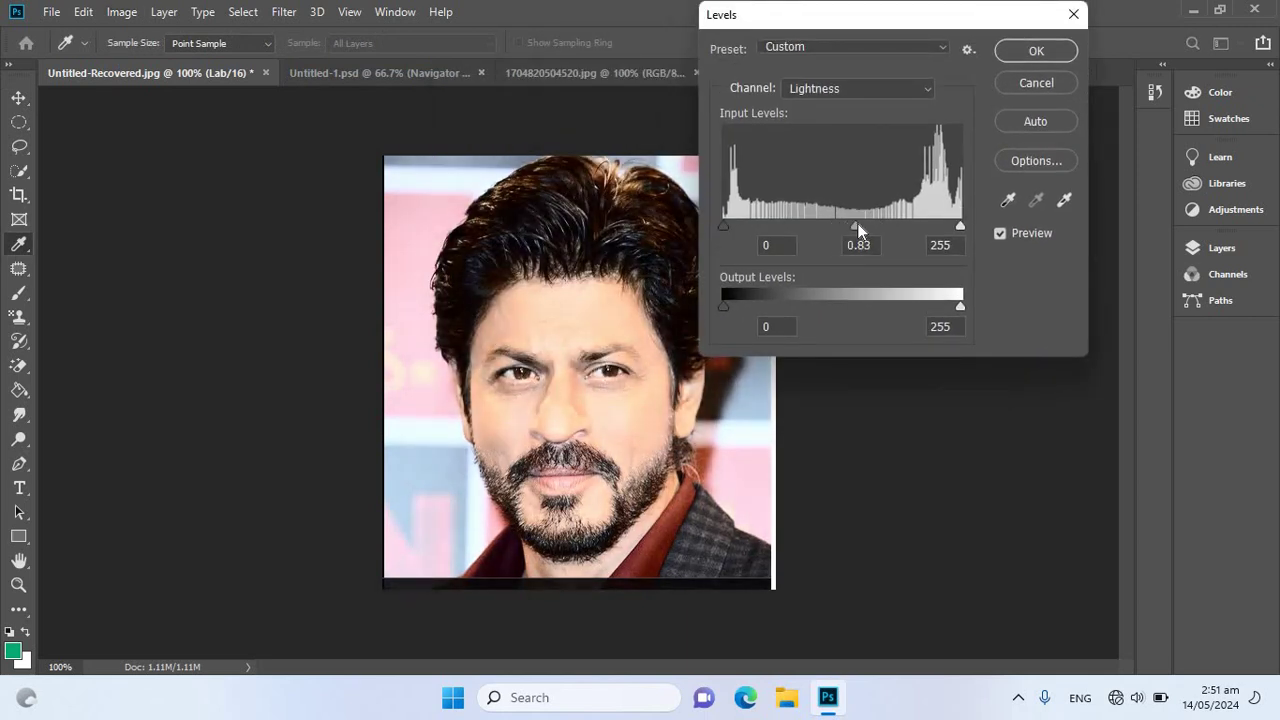
{"action": "mouse_move", "coordinate": [962, 305]}
{"action": "left_mouse_down"}
{"action": "mouse_move", "coordinate": [800, 302]}
{"action": "mouse_move", "coordinate": [850, 302]}
{"action": "left_mouse_up"}
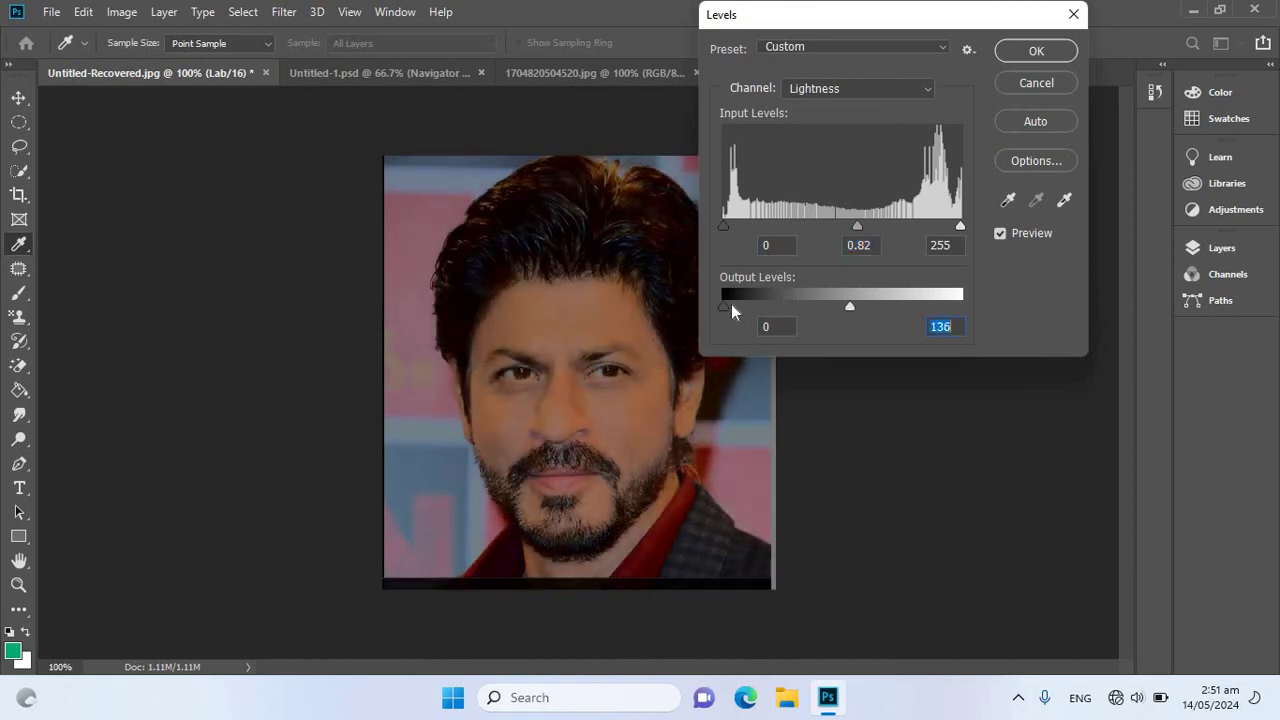
{"action": "mouse_move", "coordinate": [723, 305]}
{"action": "left_mouse_down"}
{"action": "mouse_move", "coordinate": [804, 304]}
{"action": "mouse_move", "coordinate": [702, 301]}
{"action": "left_mouse_up"}
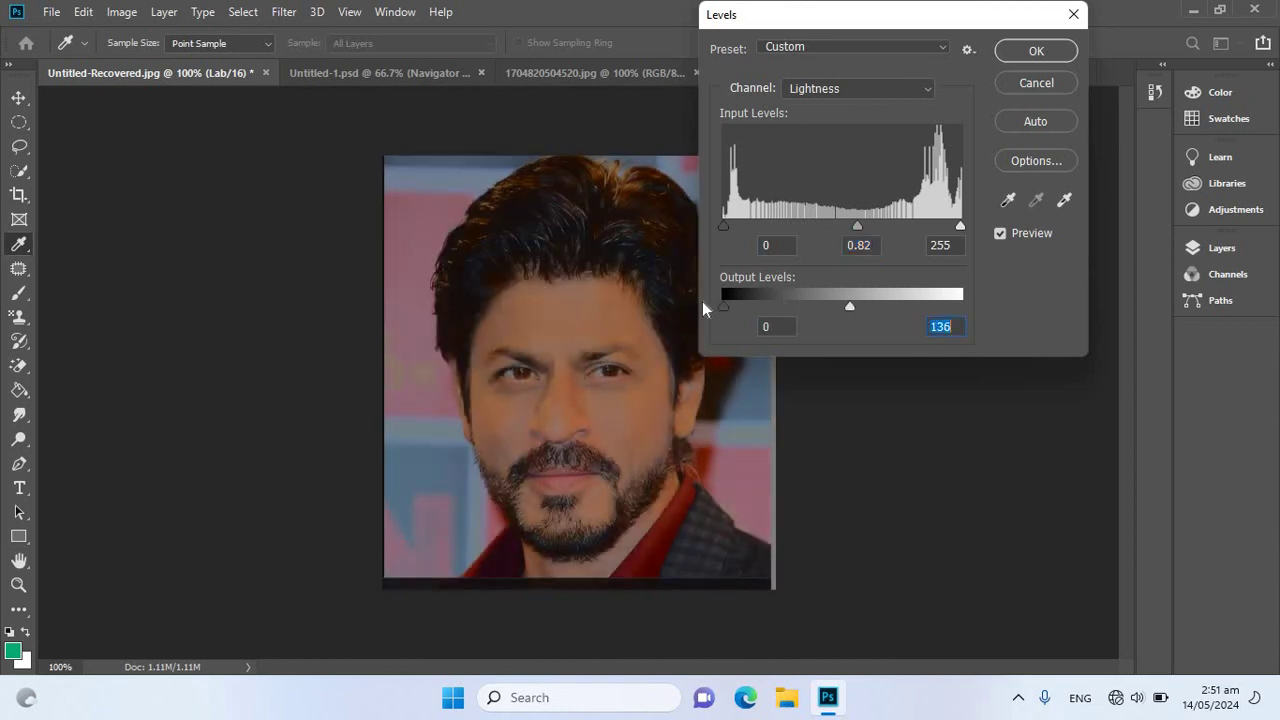
{"action": "left_click_drag", "start_coordinate": [874, 304], "coordinate": [899, 305]}
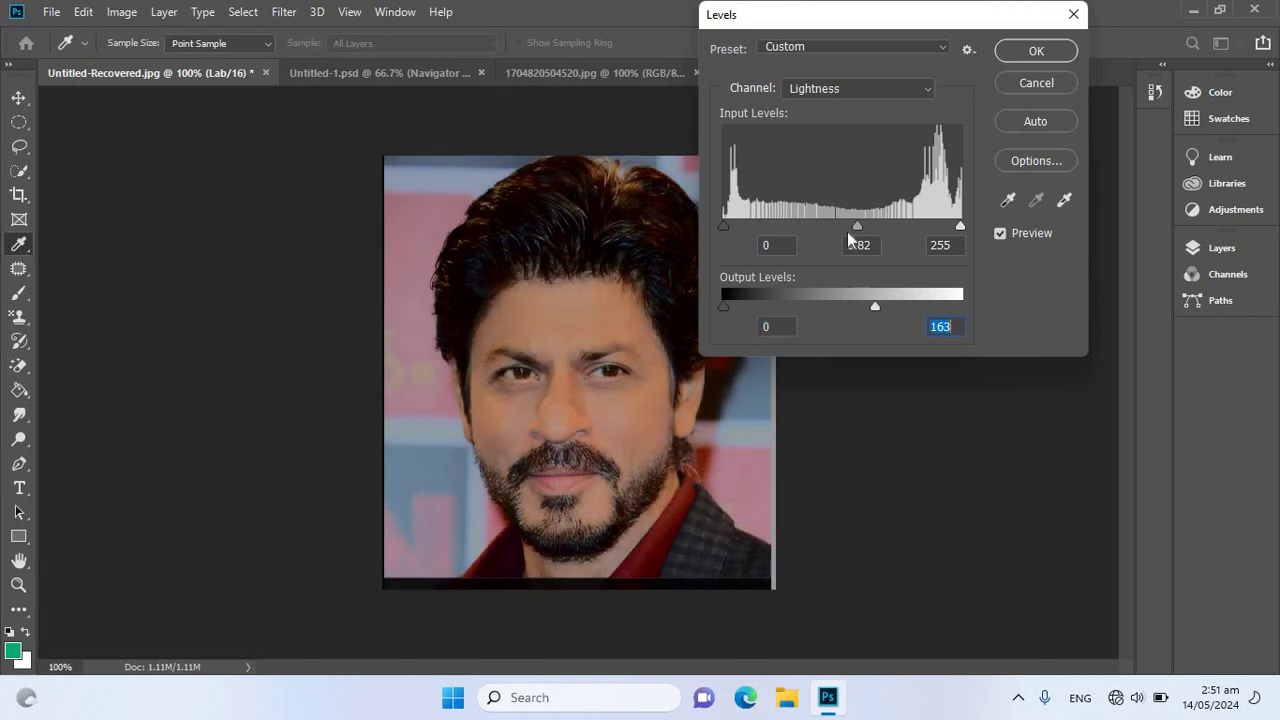
{"action": "mouse_move", "coordinate": [860, 226]}
{"action": "left_mouse_down"}
{"action": "mouse_move", "coordinate": [797, 222]}
{"action": "mouse_move", "coordinate": [876, 230]}
{"action": "left_mouse_up"}
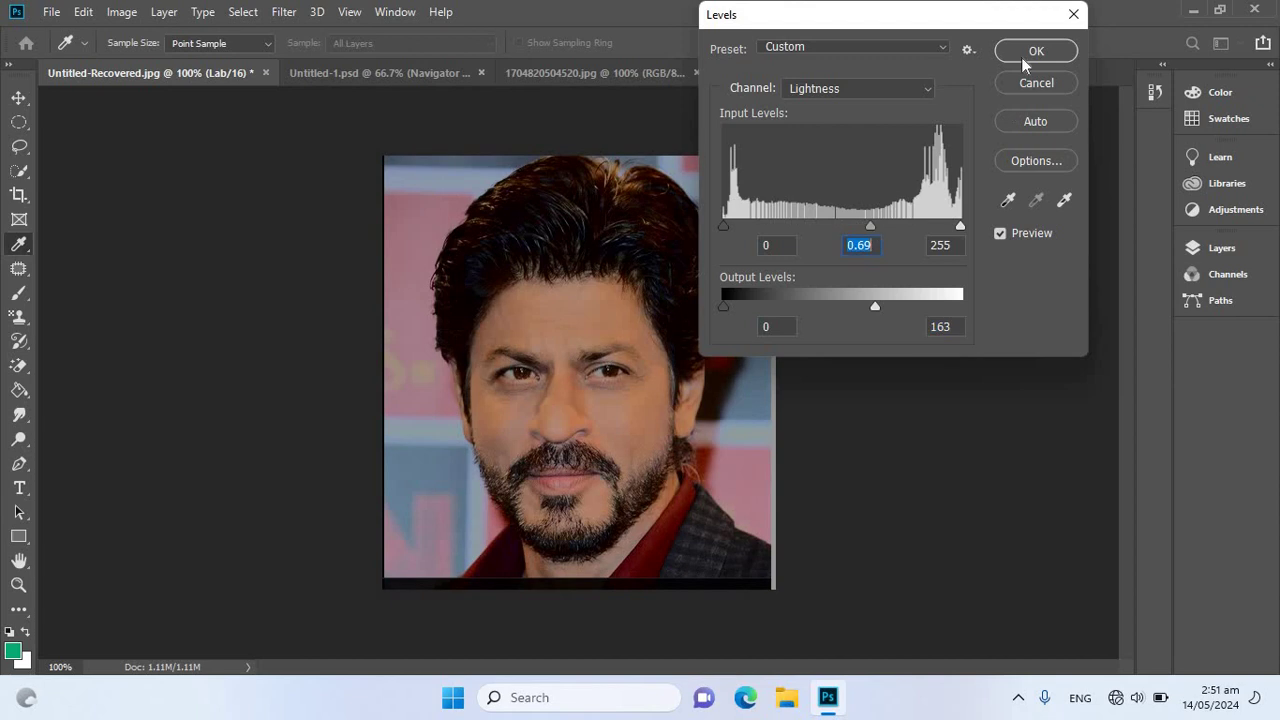
Try the Increase Contrast 3 and Lighter presets, then apply Midtones Darker
{"action": "left_click", "coordinate": [938, 47]}
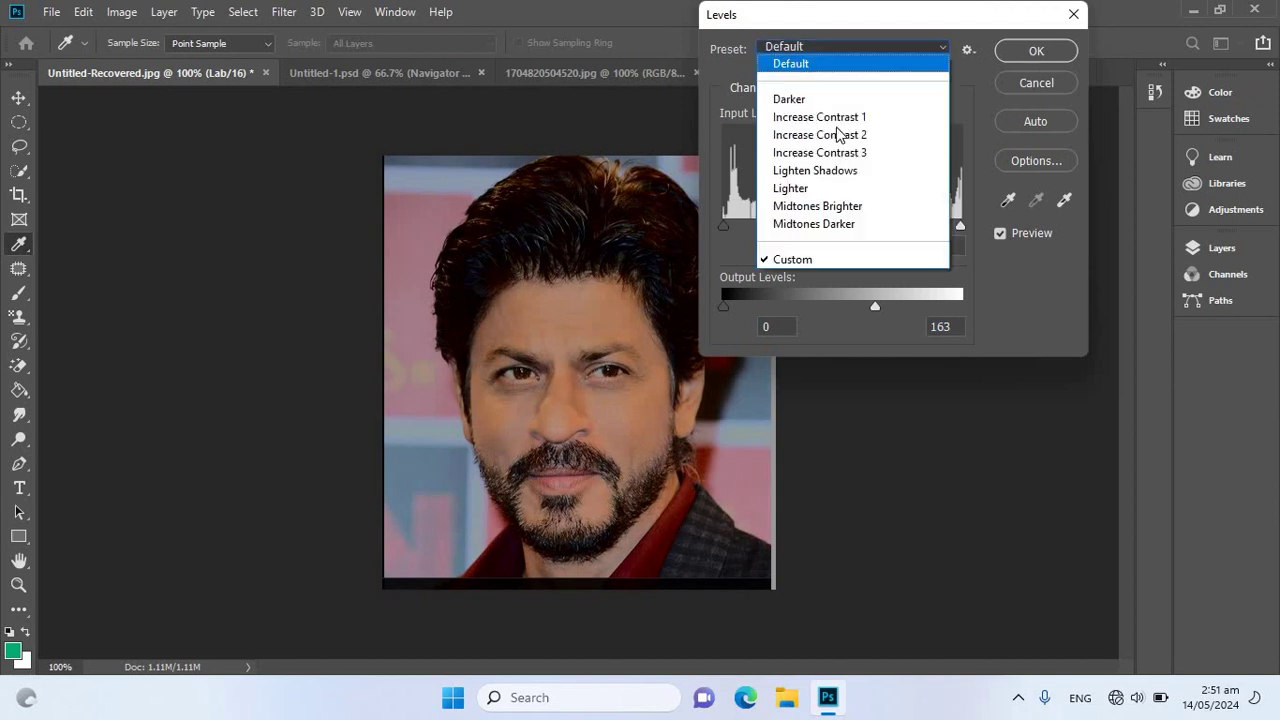
{"action": "left_click", "coordinate": [824, 152]}
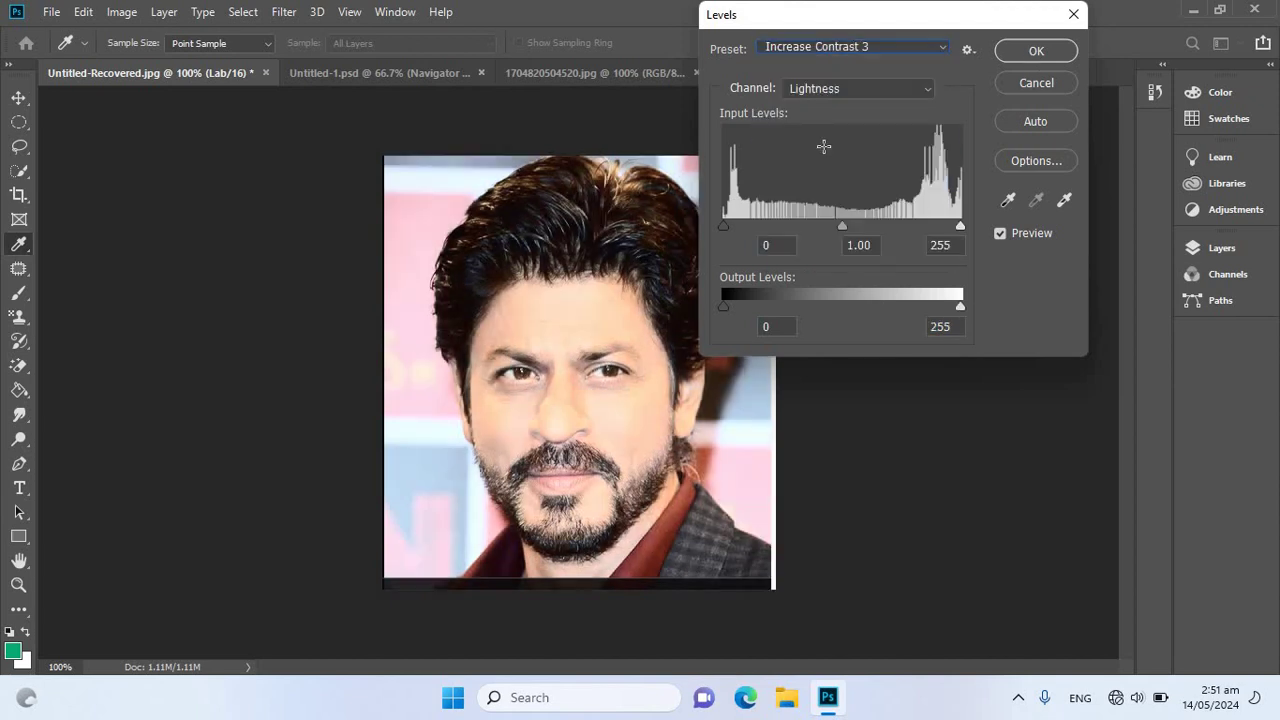
{"action": "left_click", "coordinate": [880, 47]}
{"action": "left_click", "coordinate": [857, 191]}
{"action": "left_click", "coordinate": [888, 47]}
{"action": "left_click", "coordinate": [843, 222]}
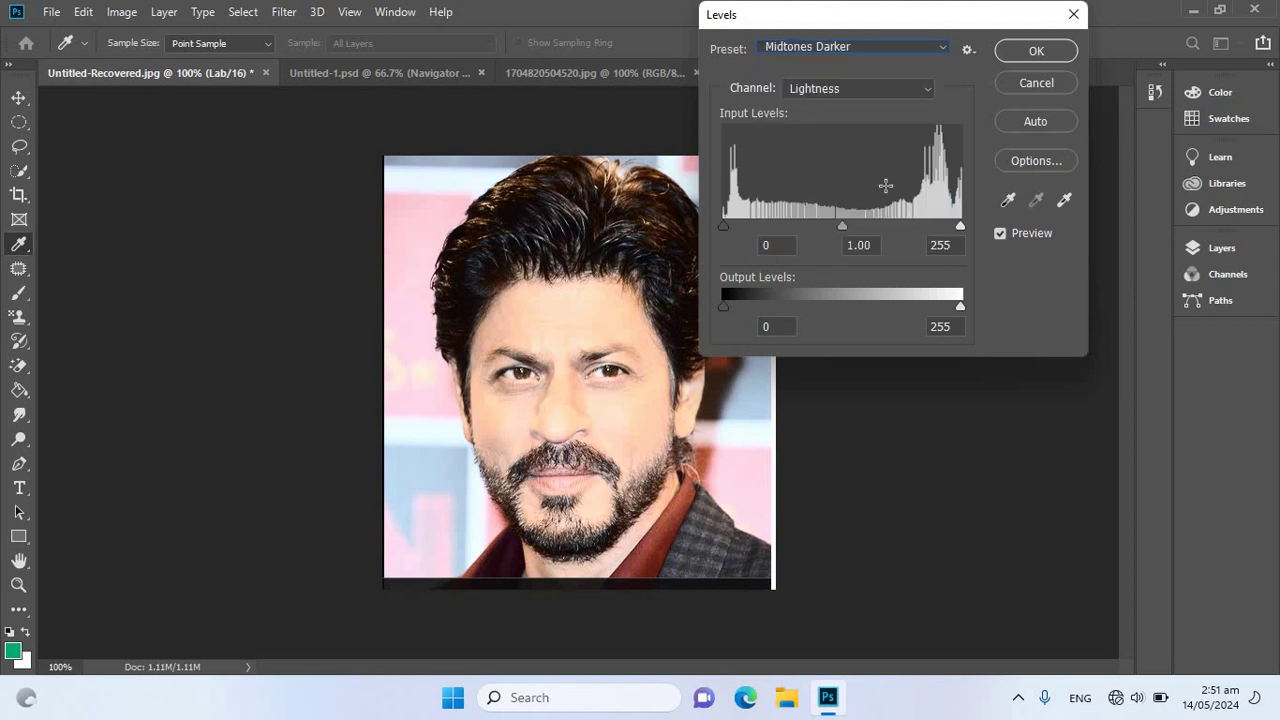
{"action": "left_click", "coordinate": [1038, 51]}
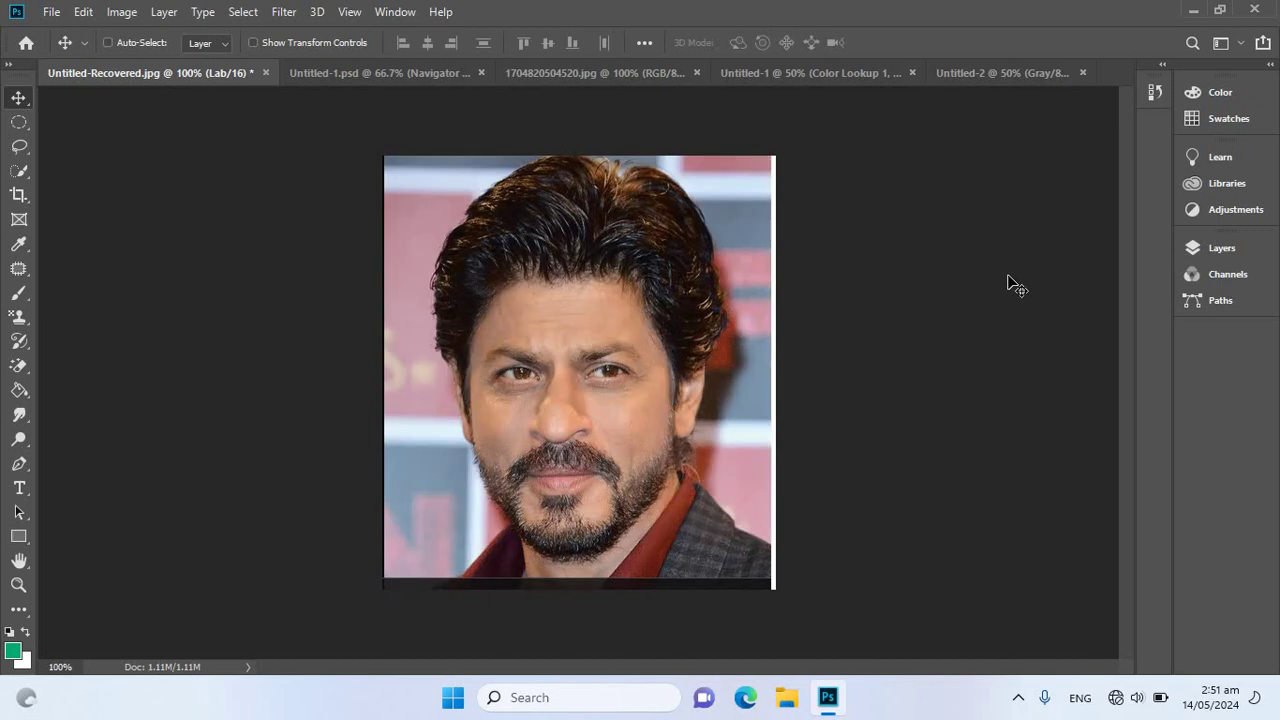
{"action": "left_click", "coordinate": [121, 12]}
{"action": "mouse_move", "coordinate": [150, 61]}
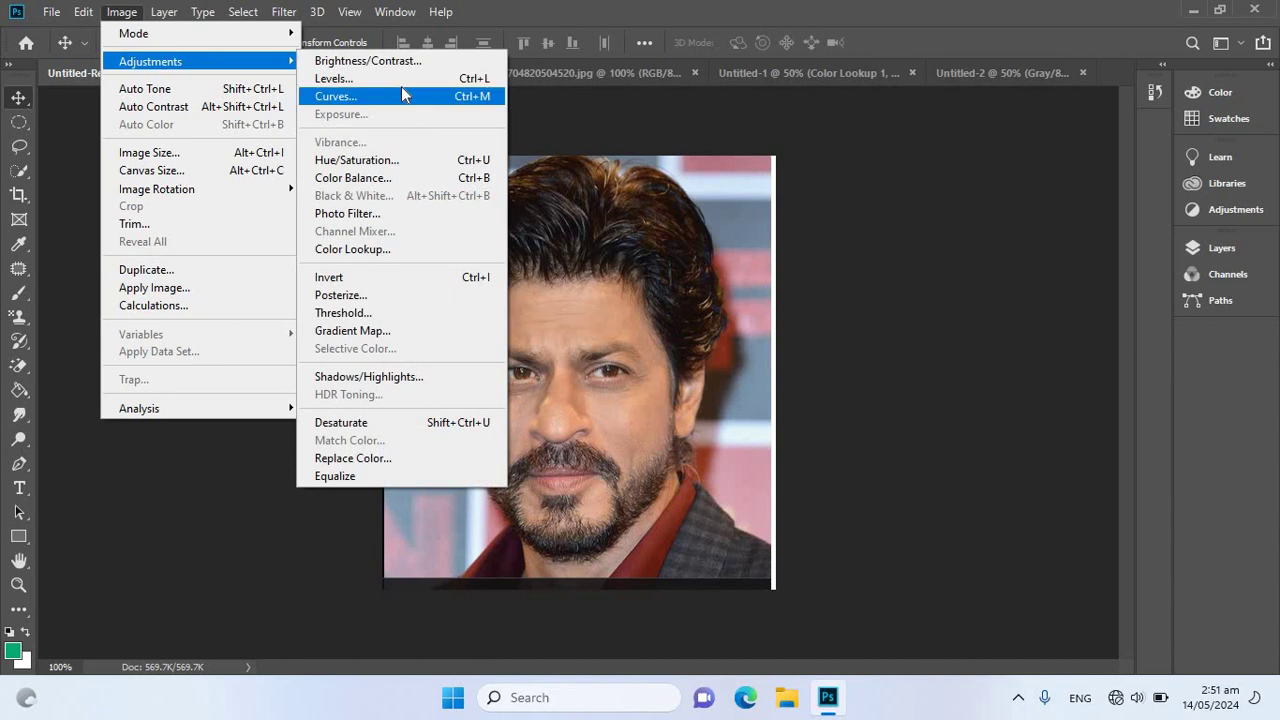
{"action": "left_click", "coordinate": [483, 97]}
{"action": "left_click_drag", "start_coordinate": [655, 67], "coordinate": [972, 10]}
{"action": "mouse_move", "coordinate": [857, 217]}
{"action": "left_mouse_down"}
{"action": "mouse_move", "coordinate": [834, 196]}
{"action": "mouse_move", "coordinate": [884, 258]}
{"action": "mouse_move", "coordinate": [895, 253]}
{"action": "left_mouse_up"}
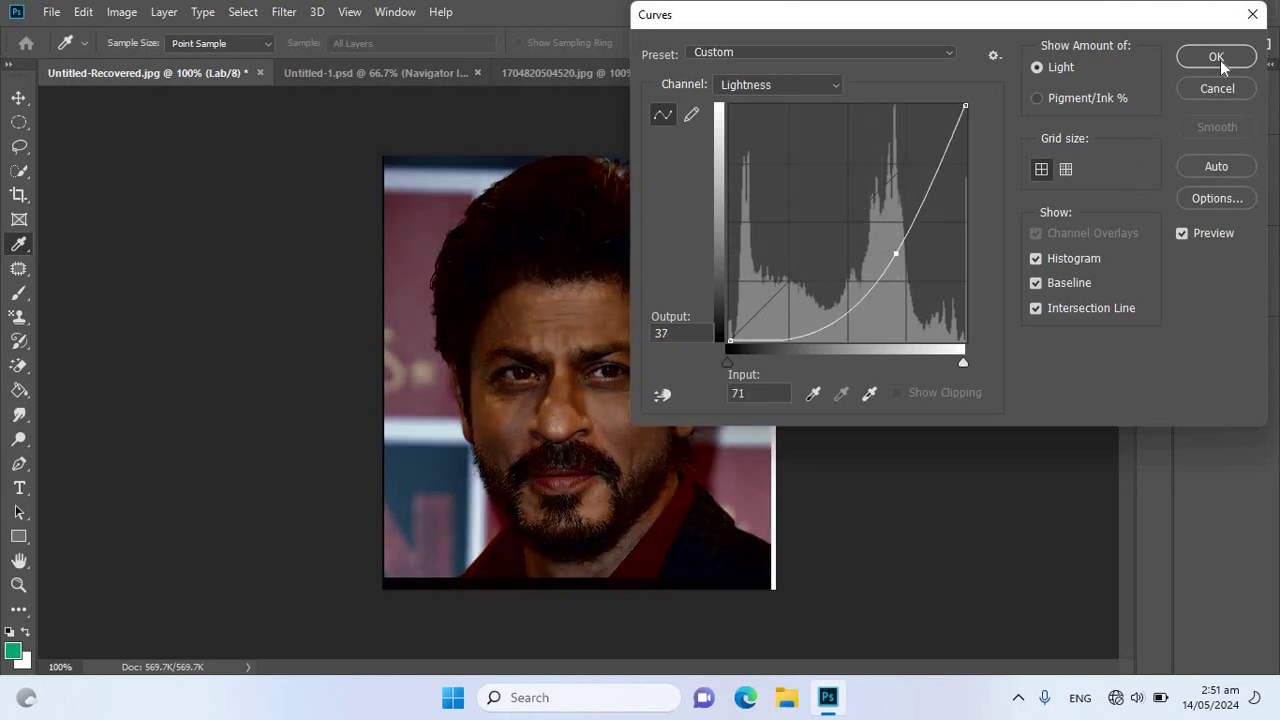
{"action": "left_click", "coordinate": [1220, 54]}
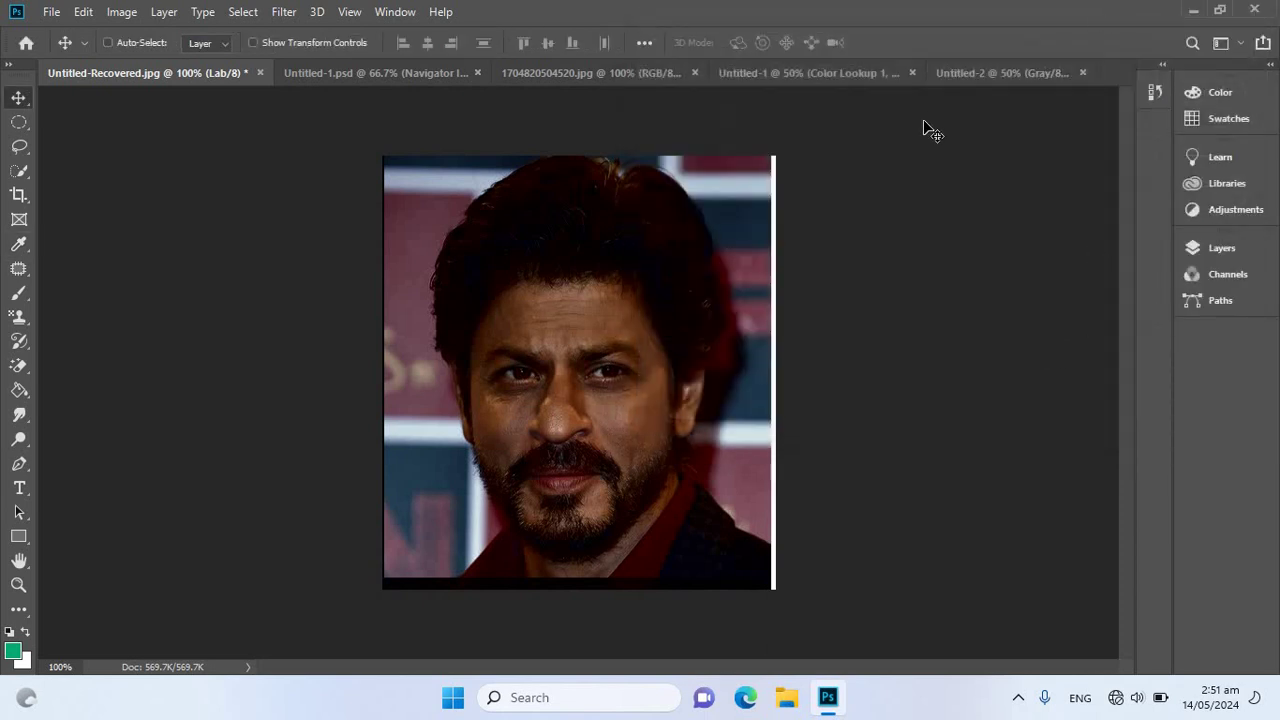
{"action": "key", "text": "ctrl+z"}
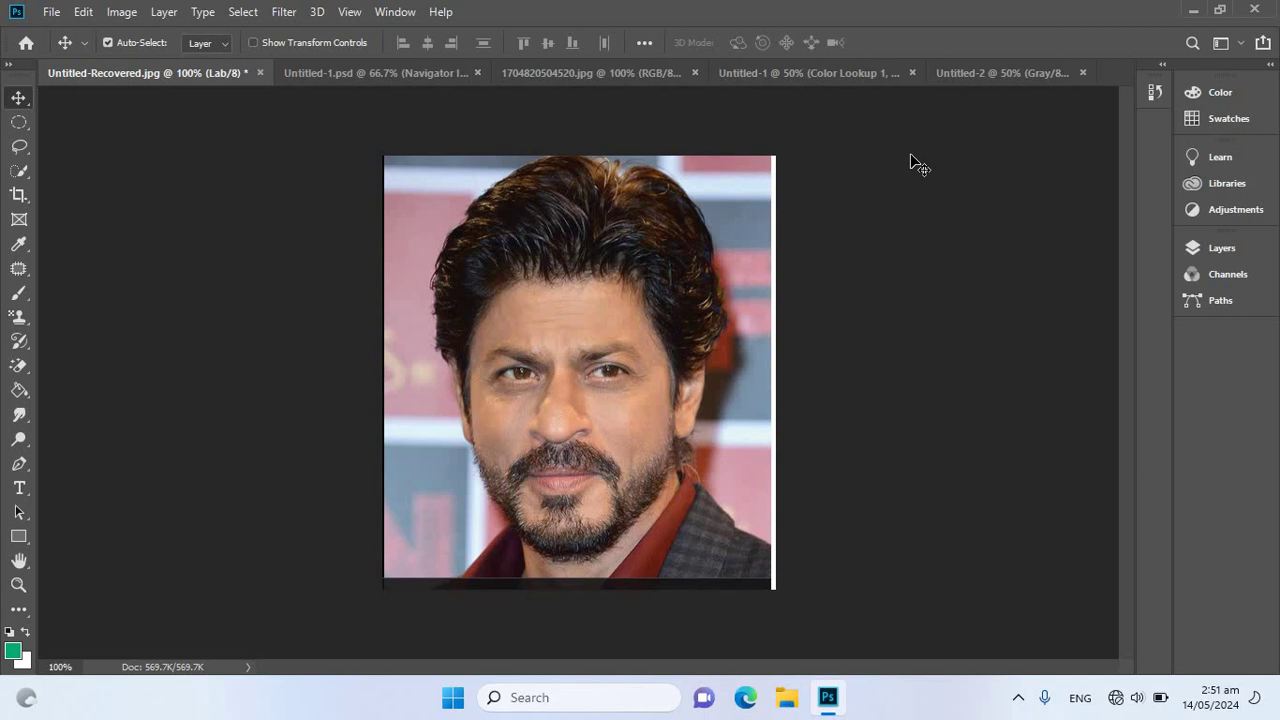
{"action": "left_click", "coordinate": [124, 14]}
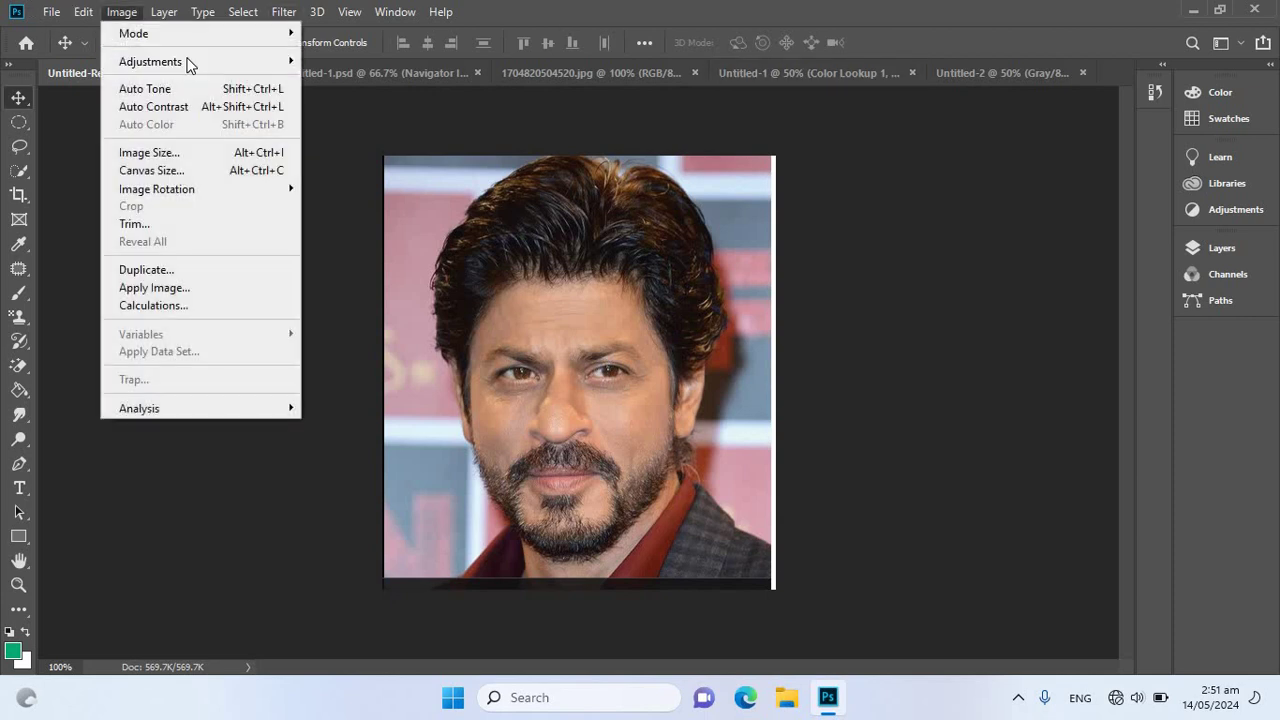
{"action": "mouse_move", "coordinate": [150, 61]}
{"action": "left_click", "coordinate": [621, 265]}
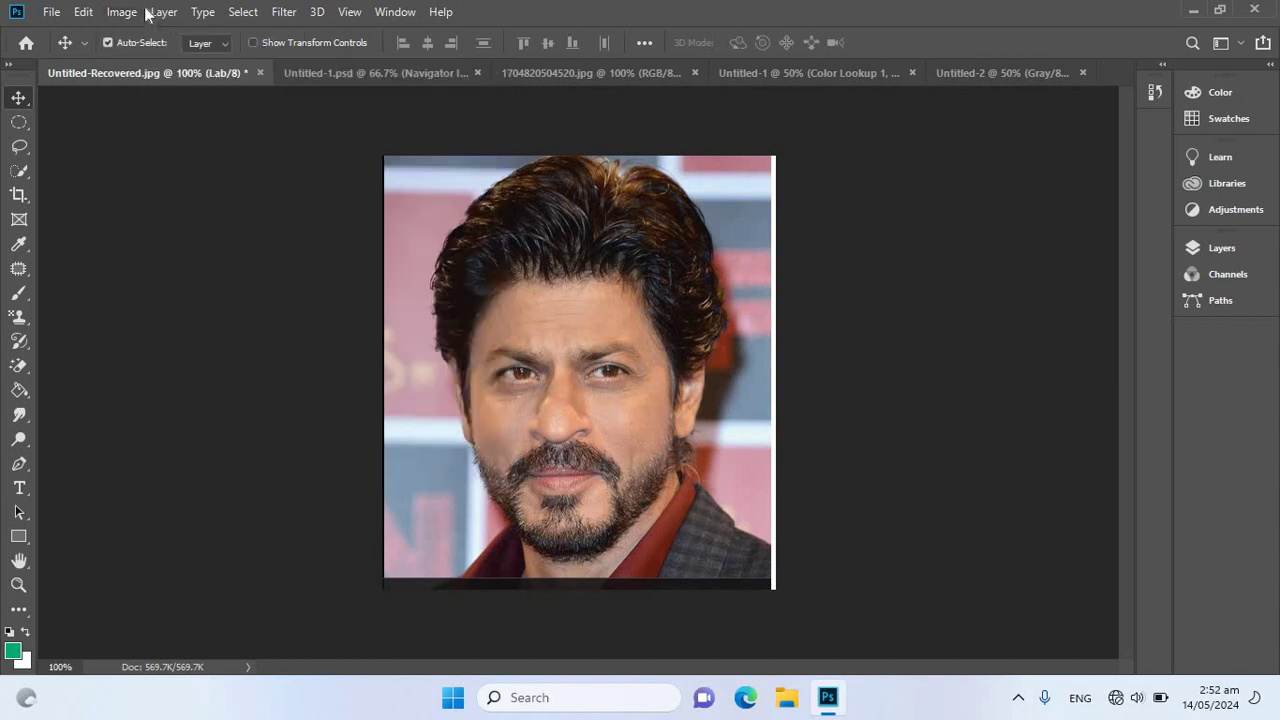